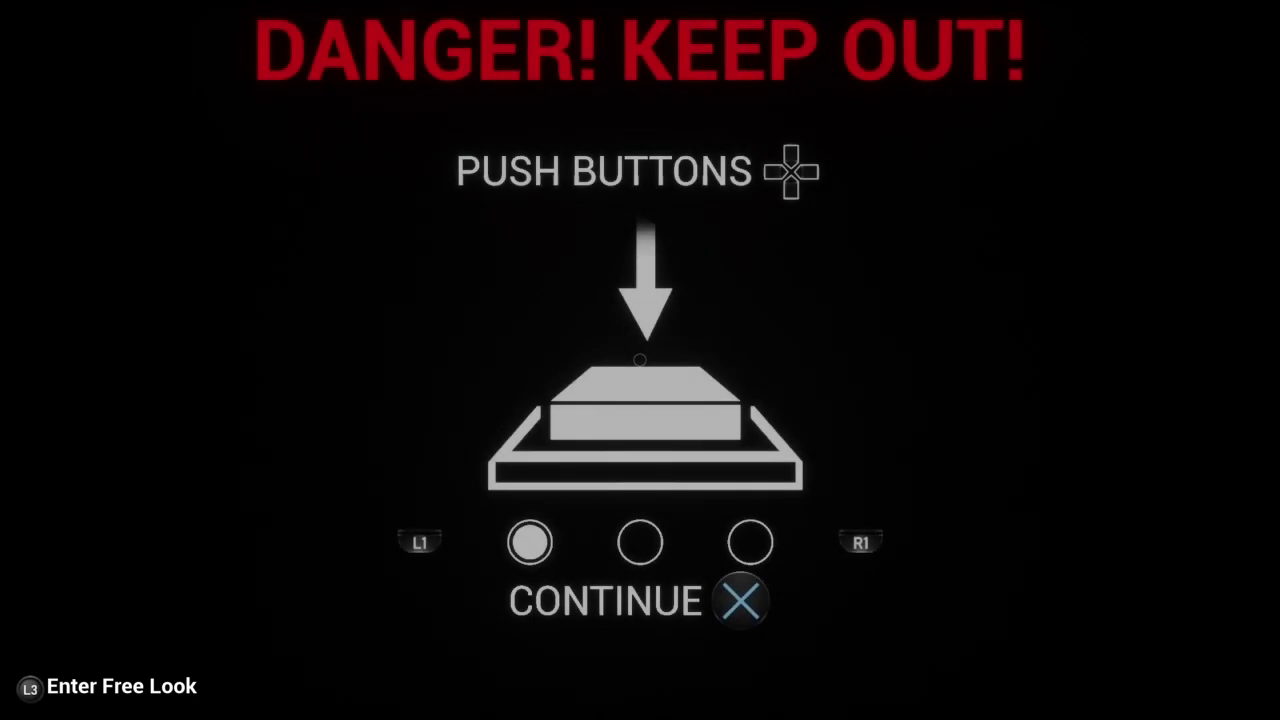
Step: Advance the tutorial, then clear the crumpled paper and drink cup off the desk
key("Right")
key("Right")
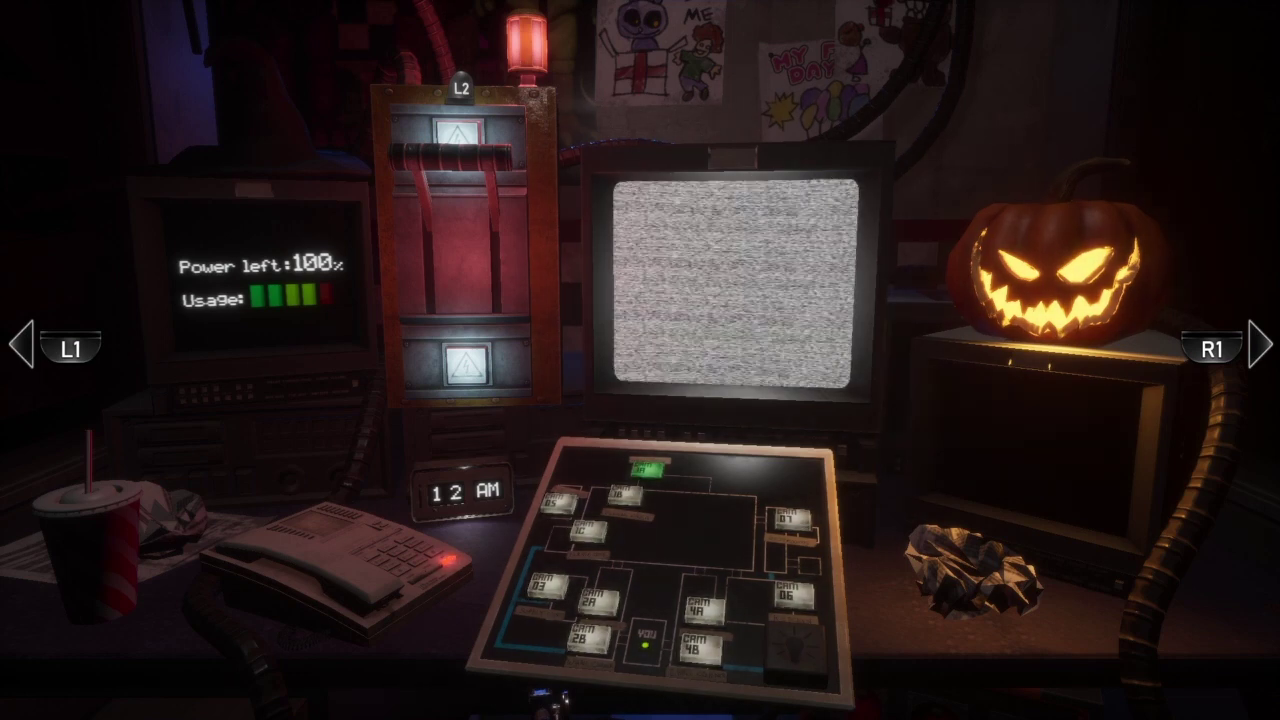
key("d")
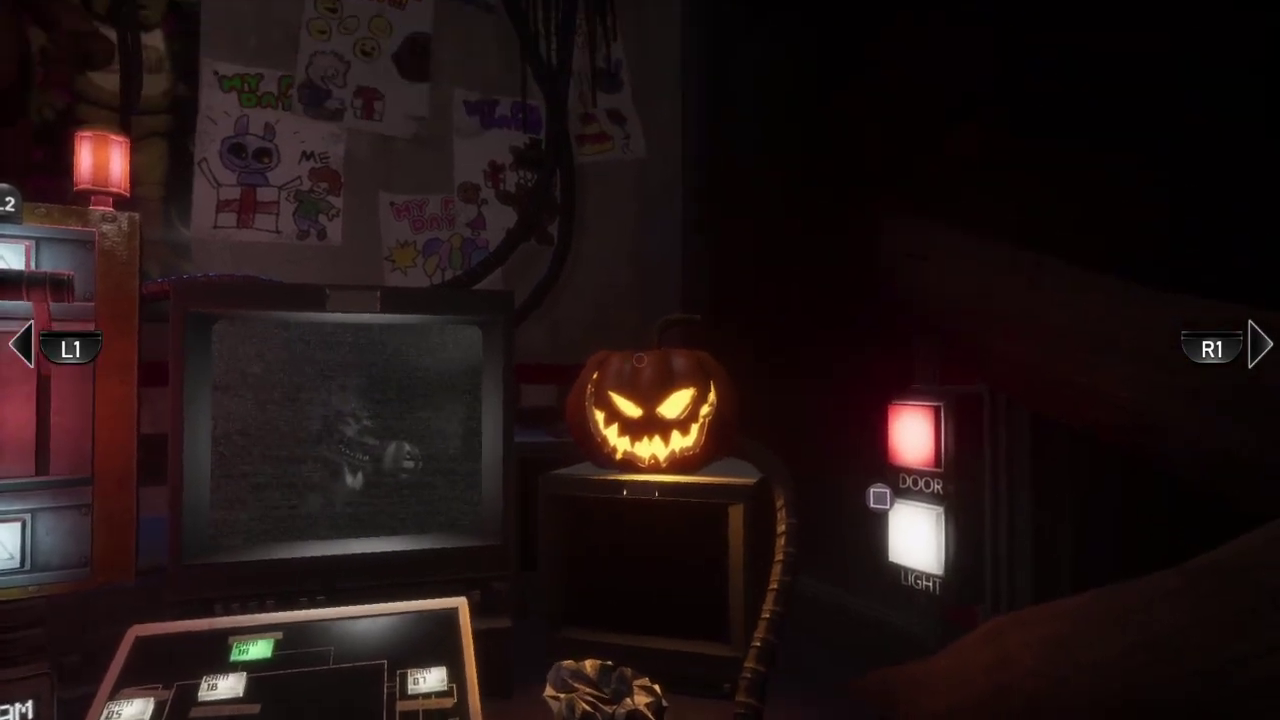
key("a")
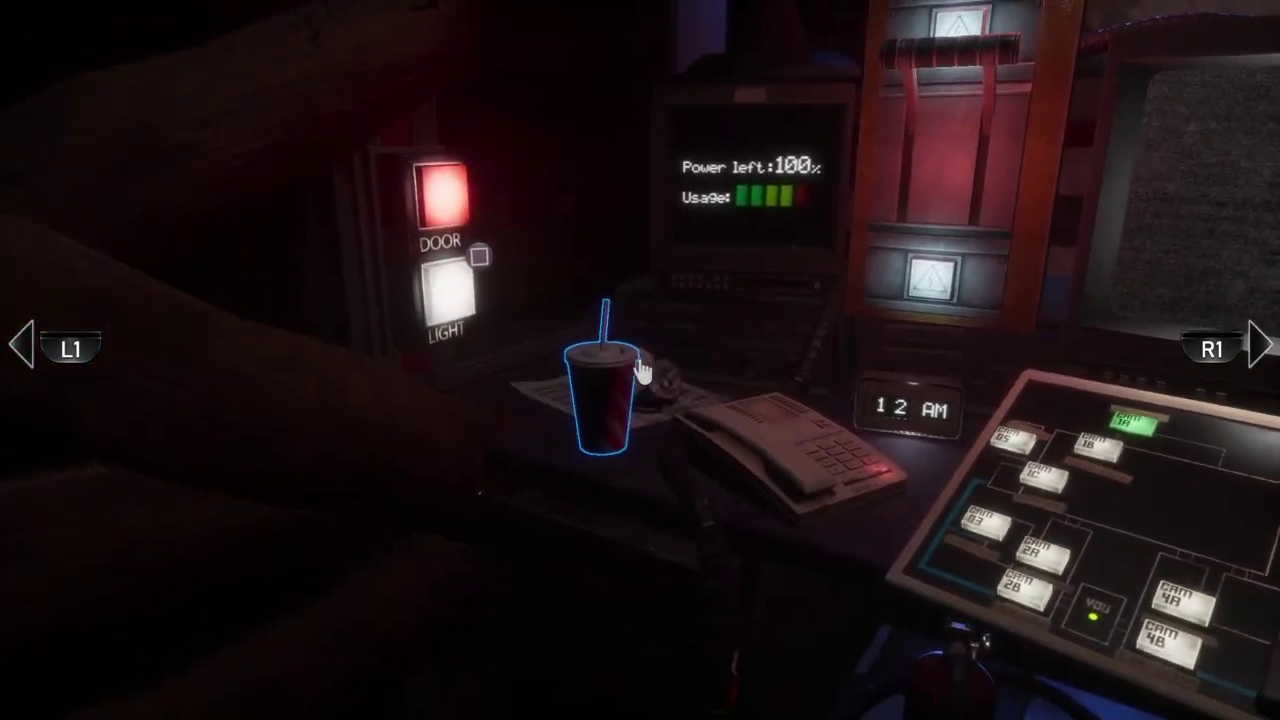
left_click(640, 370)
left_click(640, 365)
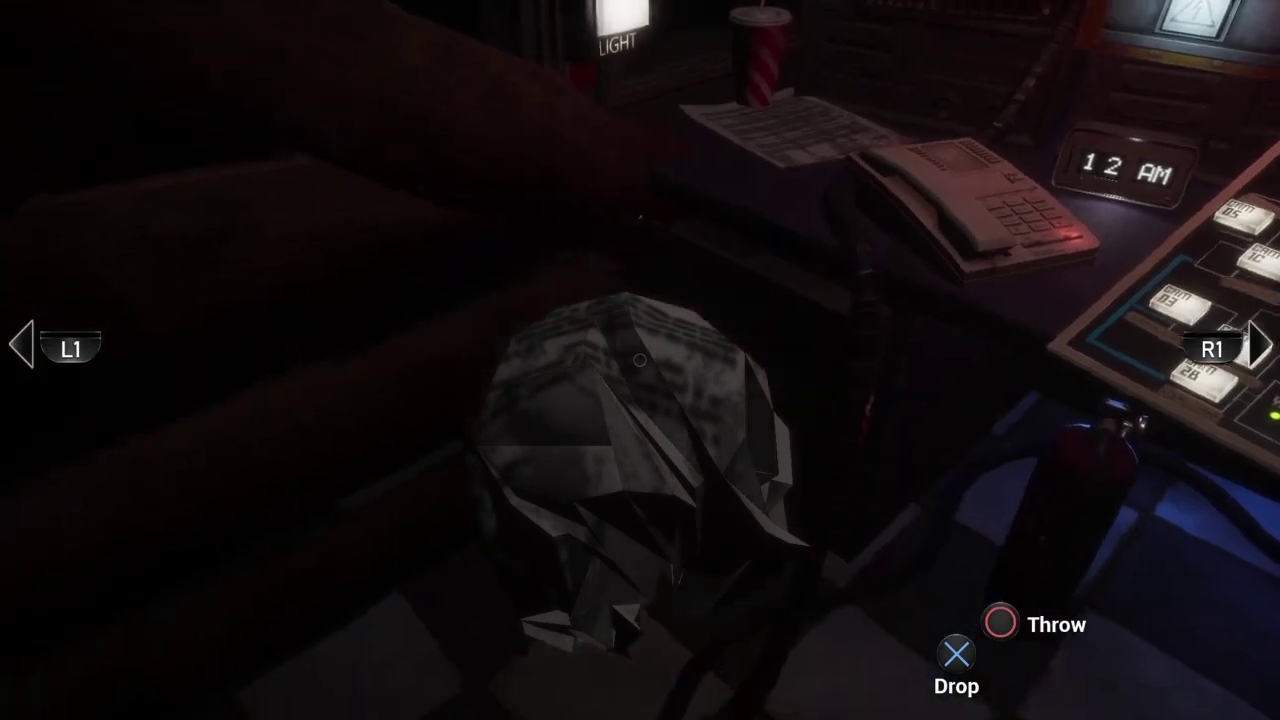
left_click(640, 359)
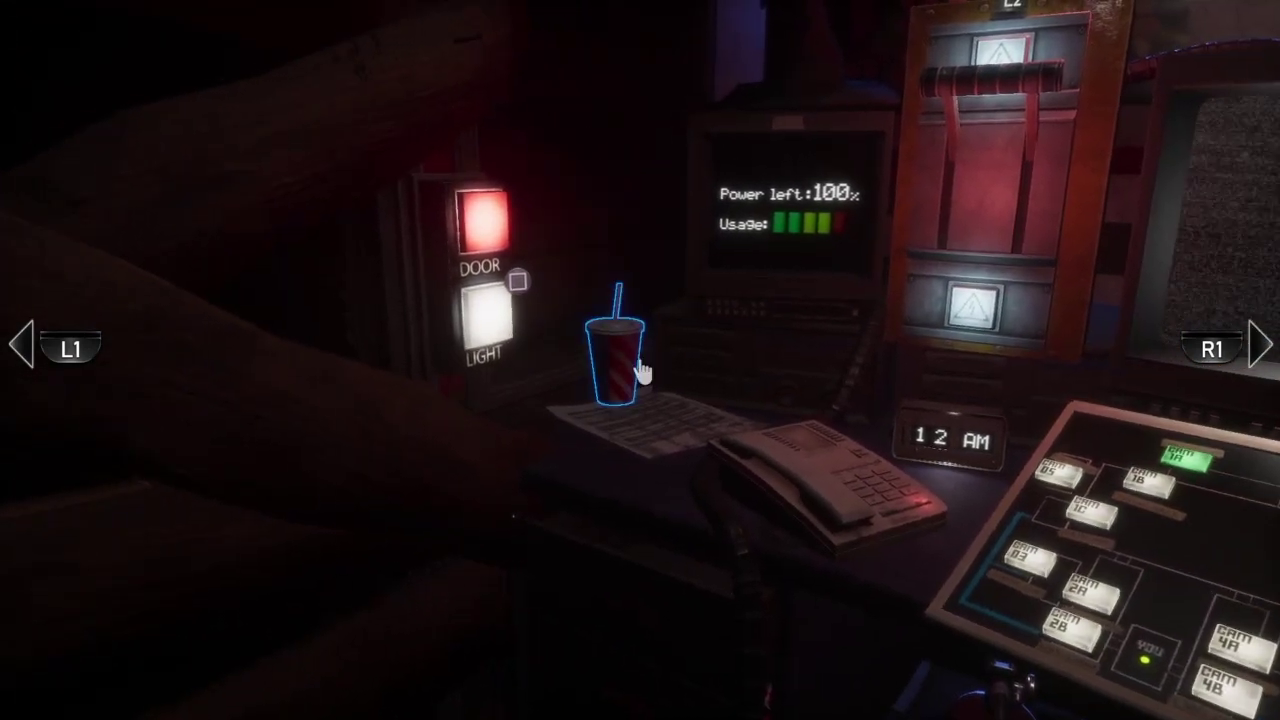
left_click(640, 370)
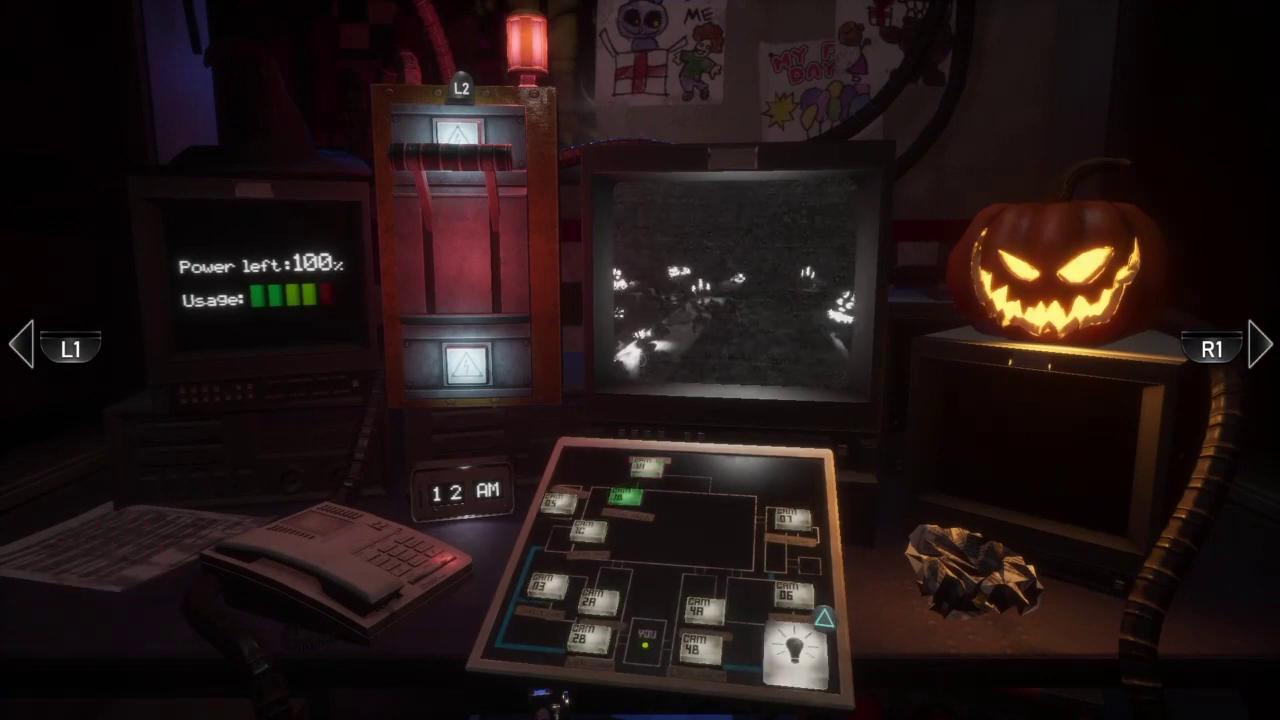
Step: Switch off the desk light, check CAM 1C, 07 and 1B, and glance at the right doorway
key("f")
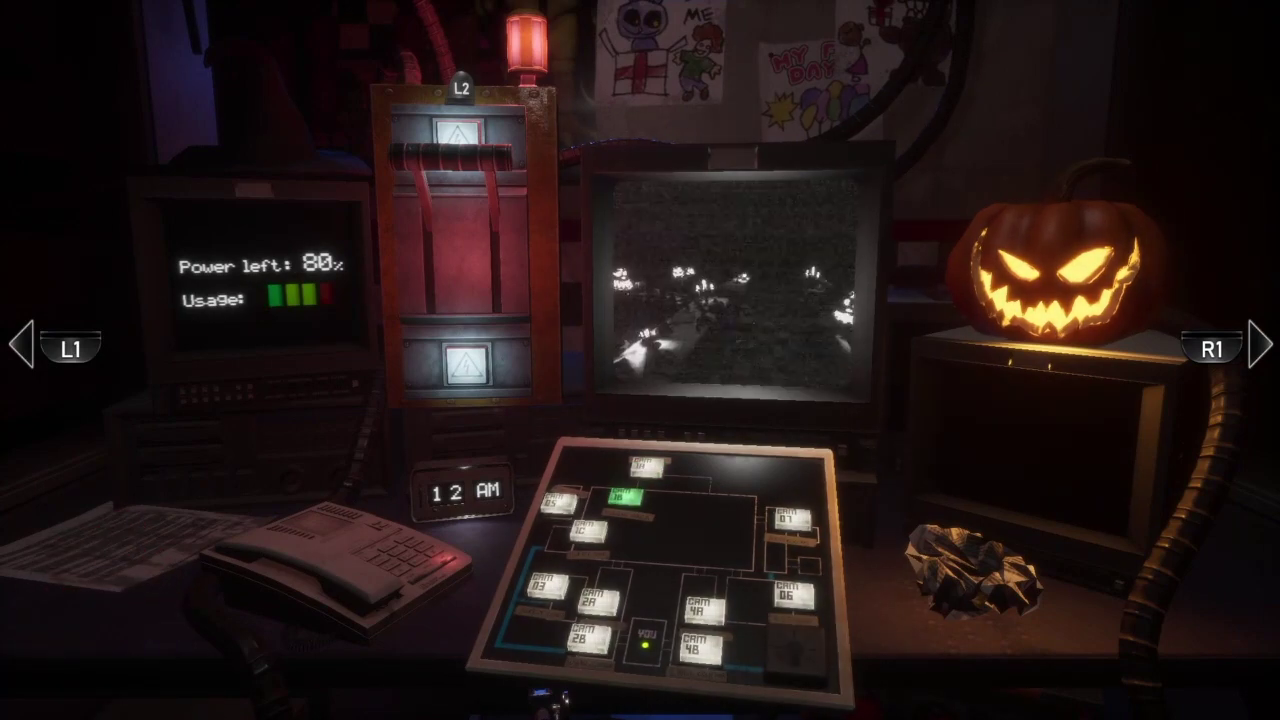
key("Down")
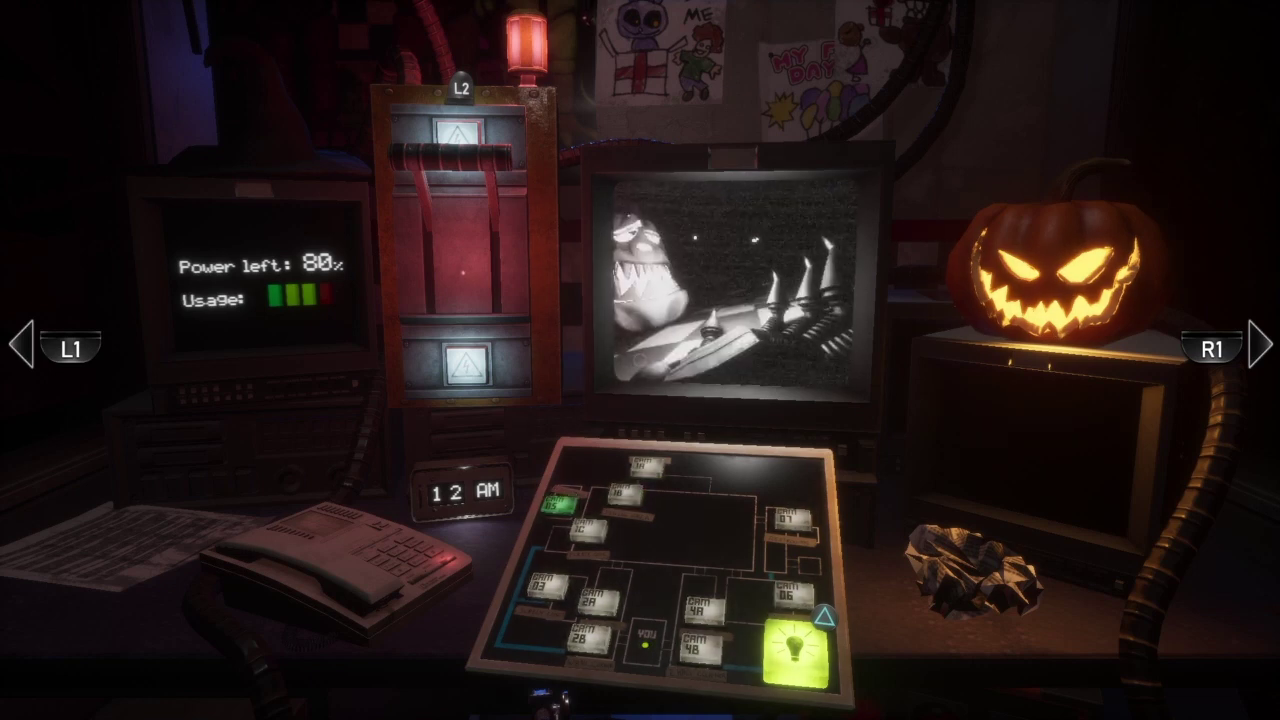
key("Right")
key("Down")
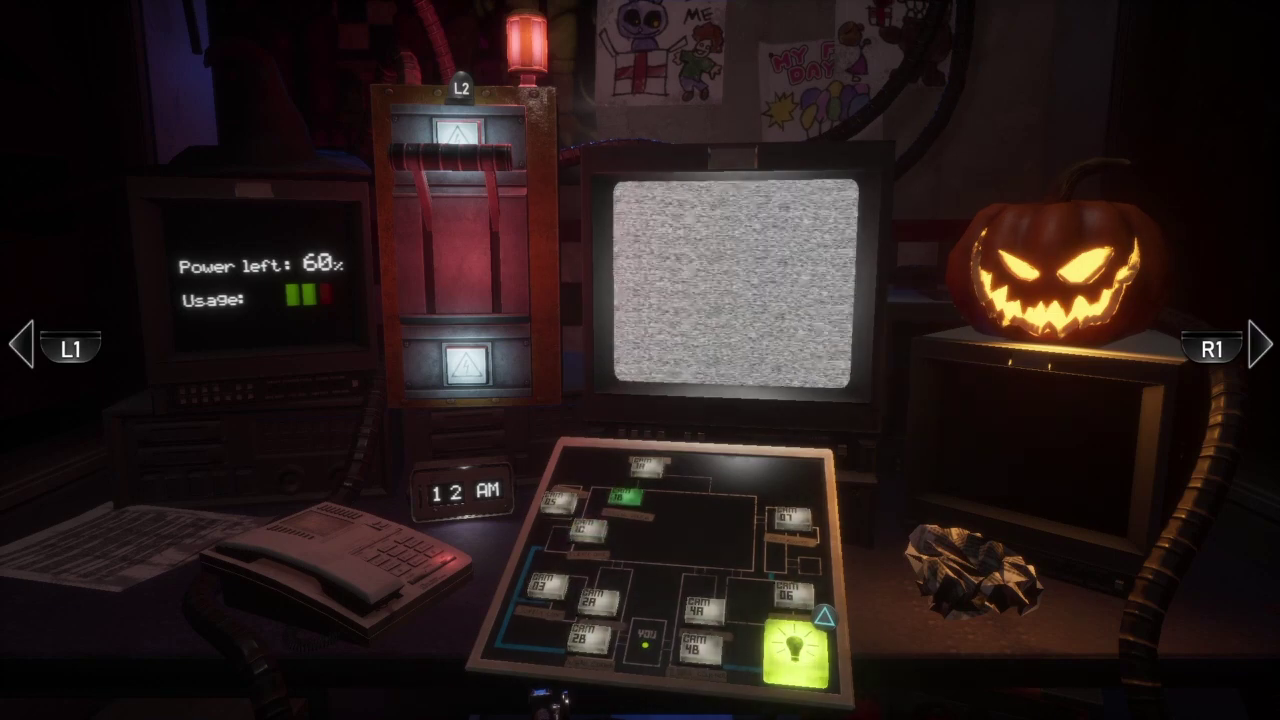
key("Right")
key("Left")
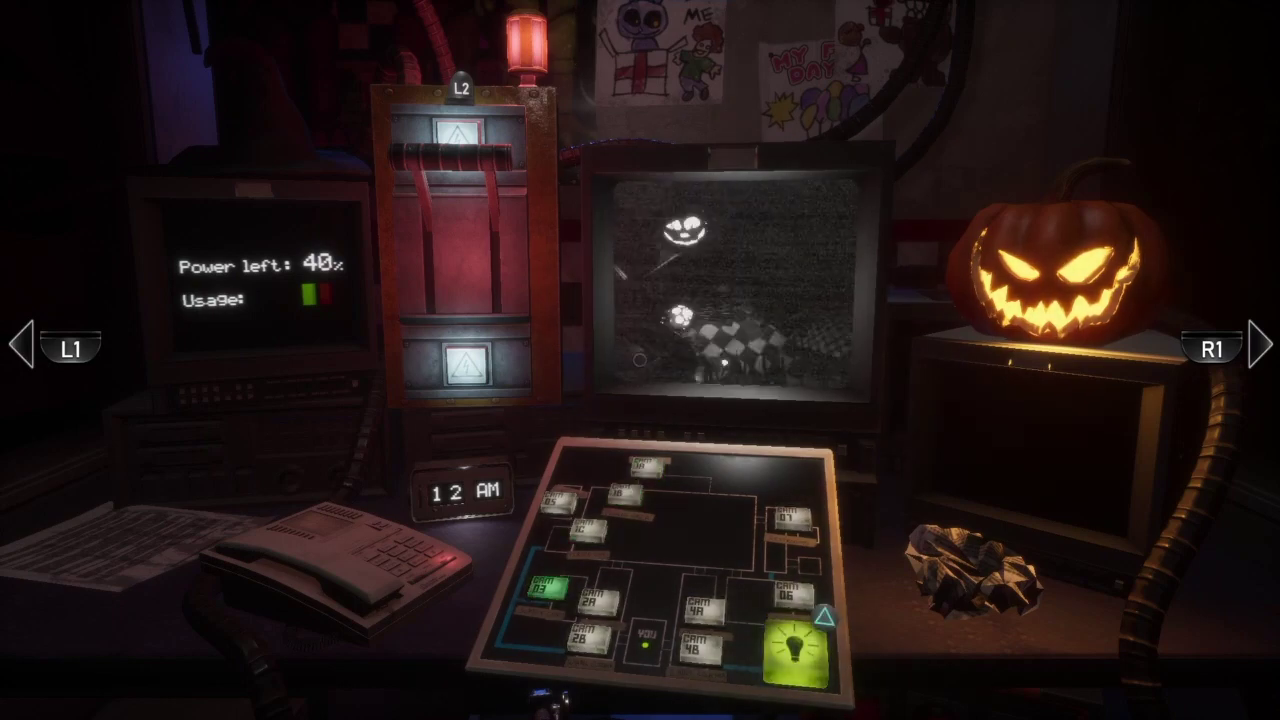
Step: Cycle the monitor through CAM 2B, 07, 1C, 2B, 1A and back to 1C
key("Down")
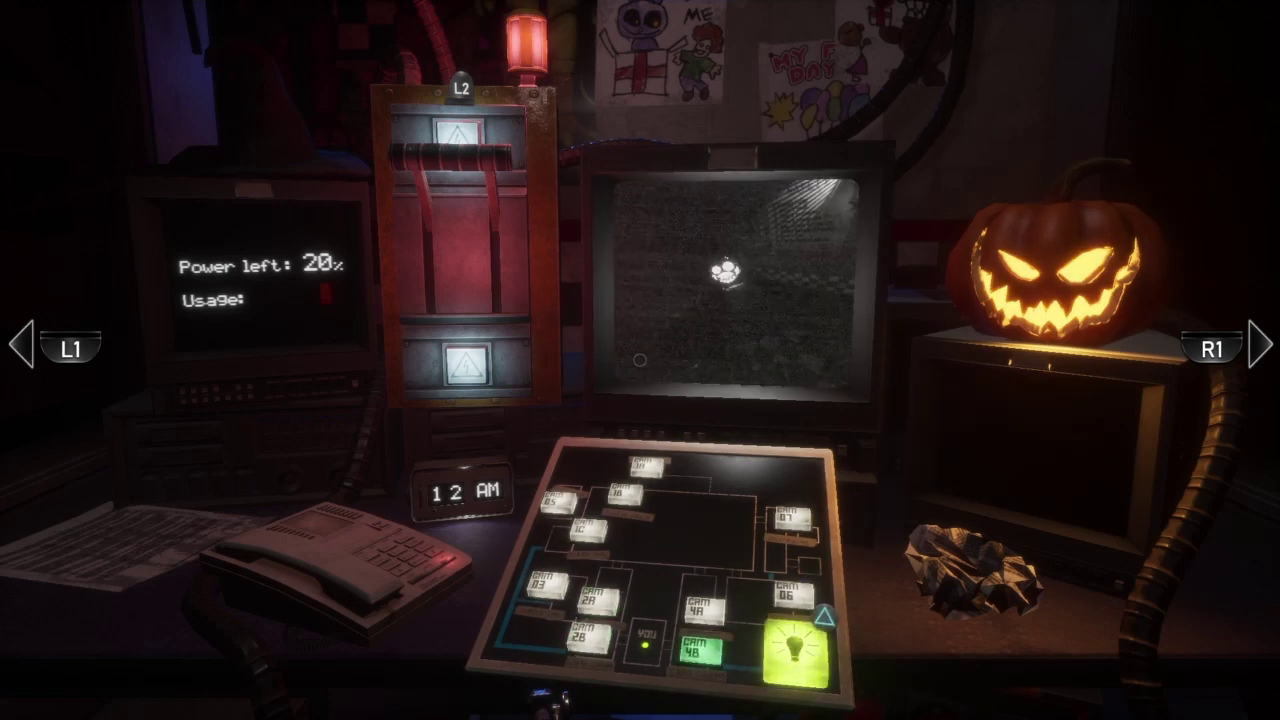
key("Up")
key("Down")
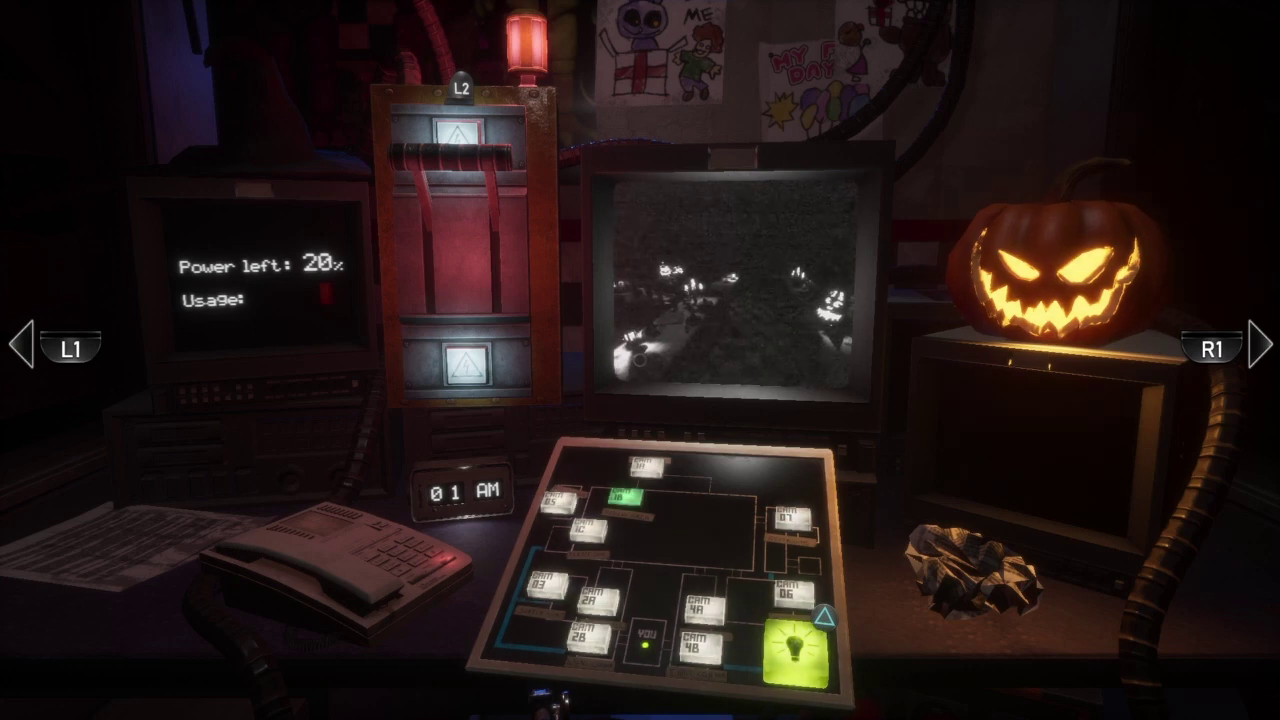
key("Down")
key("Down")
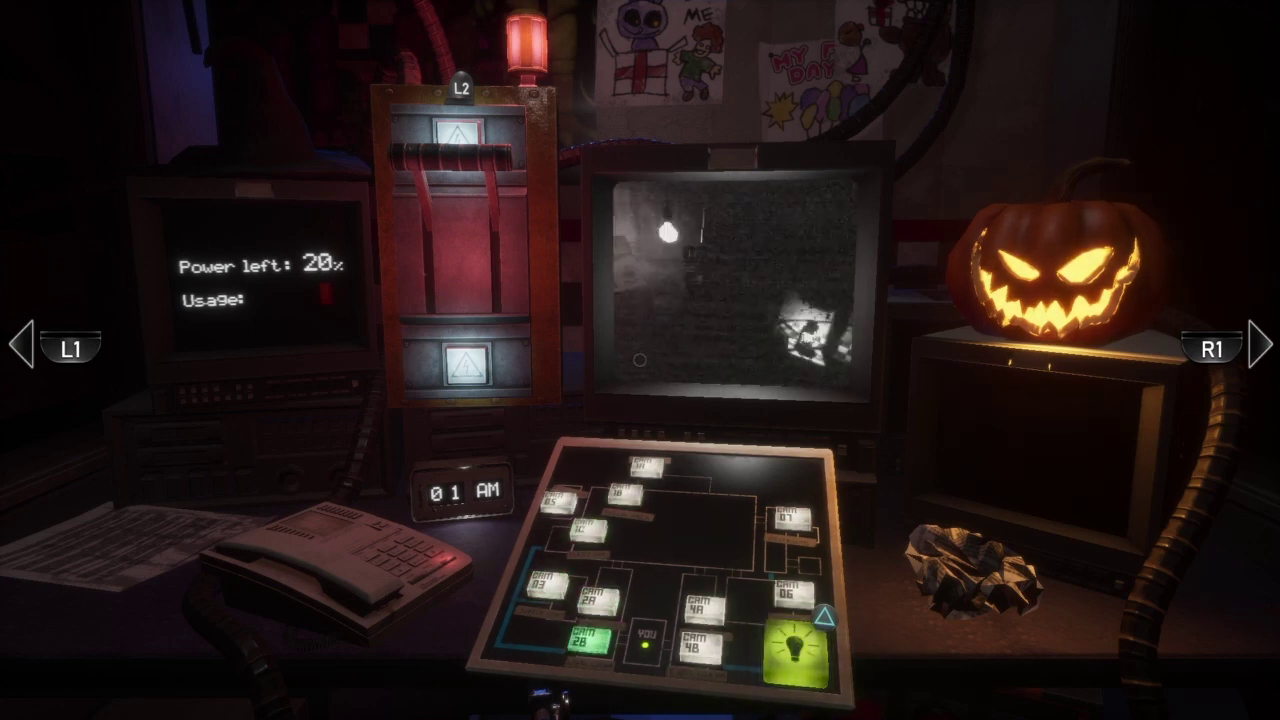
key("Up")
key("Up")
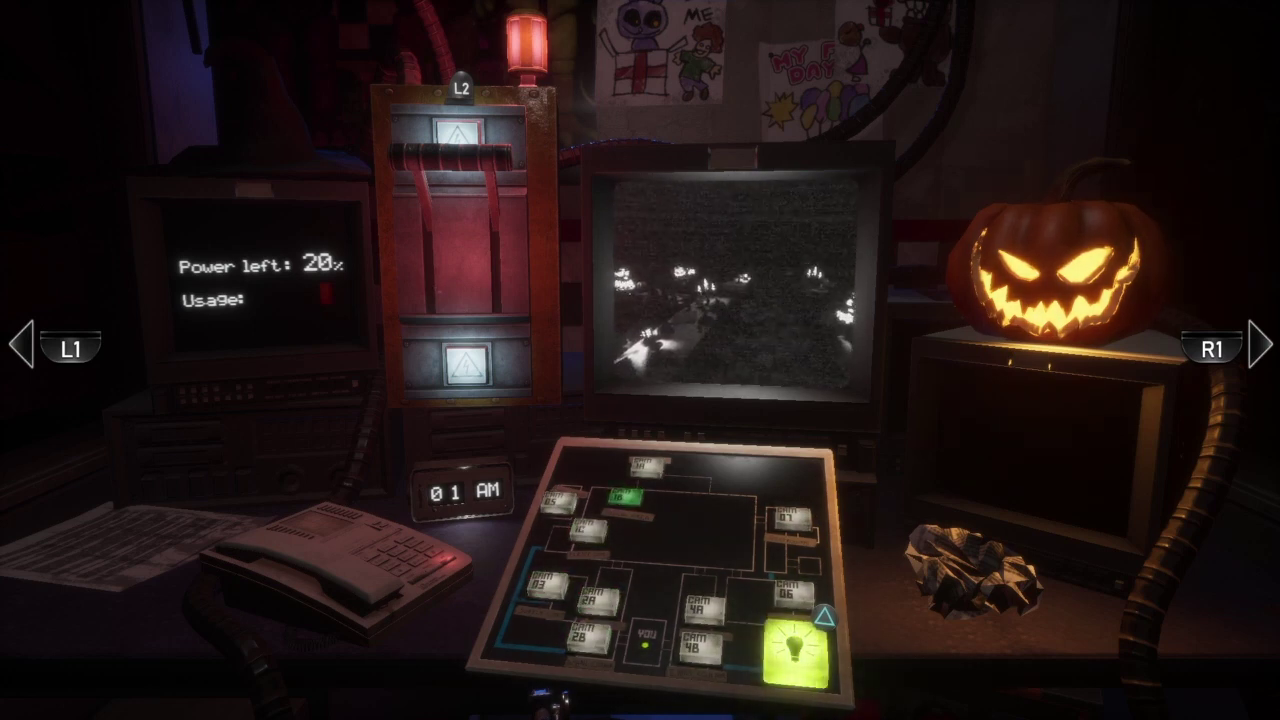
key("Down")
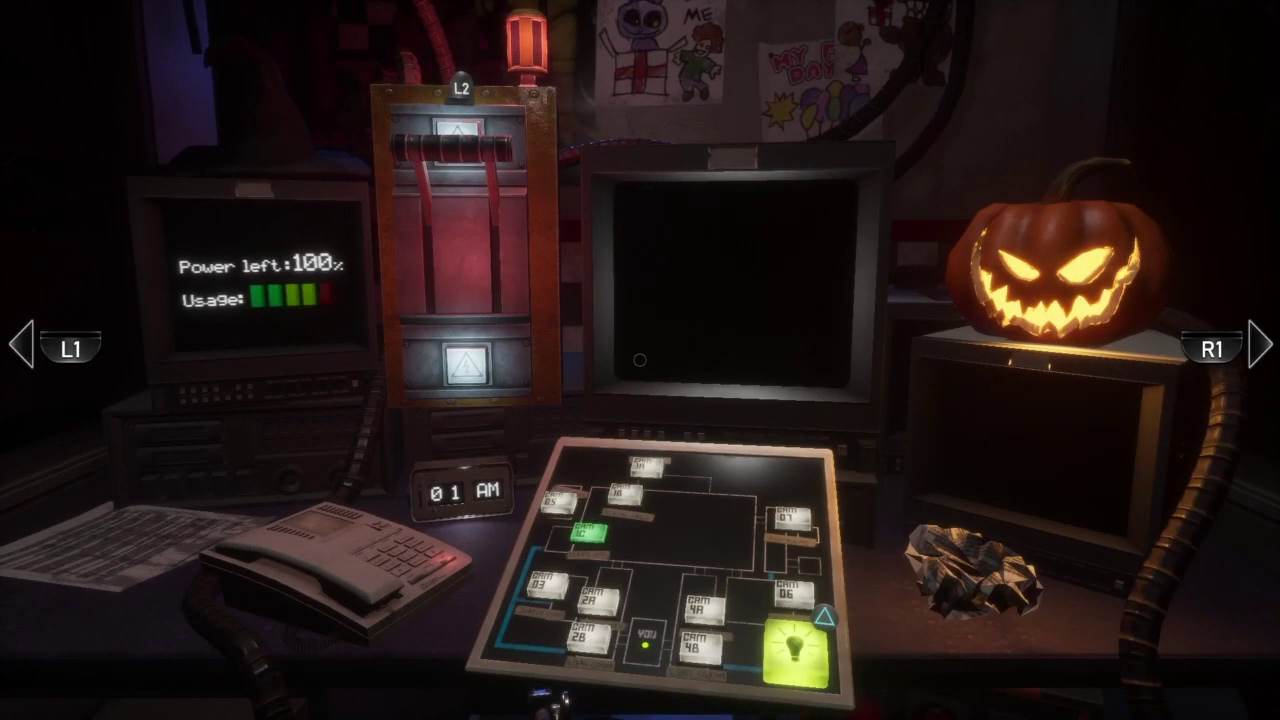
key("Right")
key("Left")
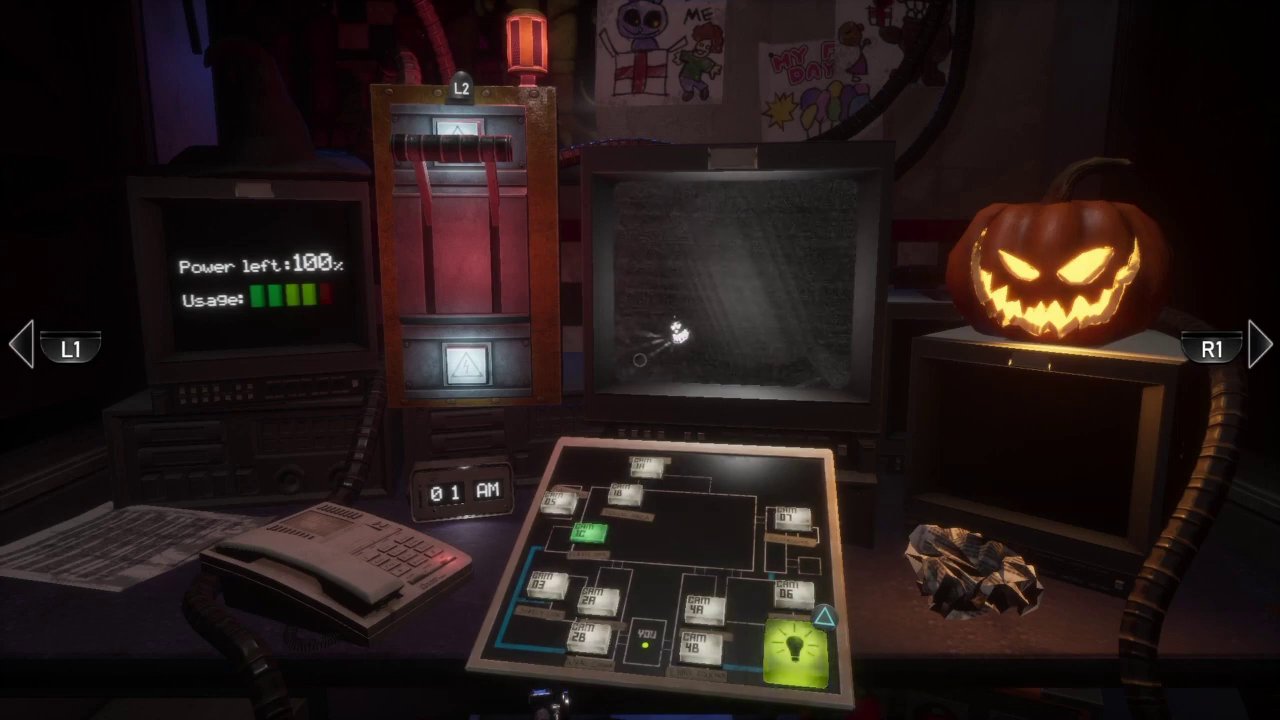
Step: Glance between both doorways and the desk, then throw away the crumpled paper
key("a")
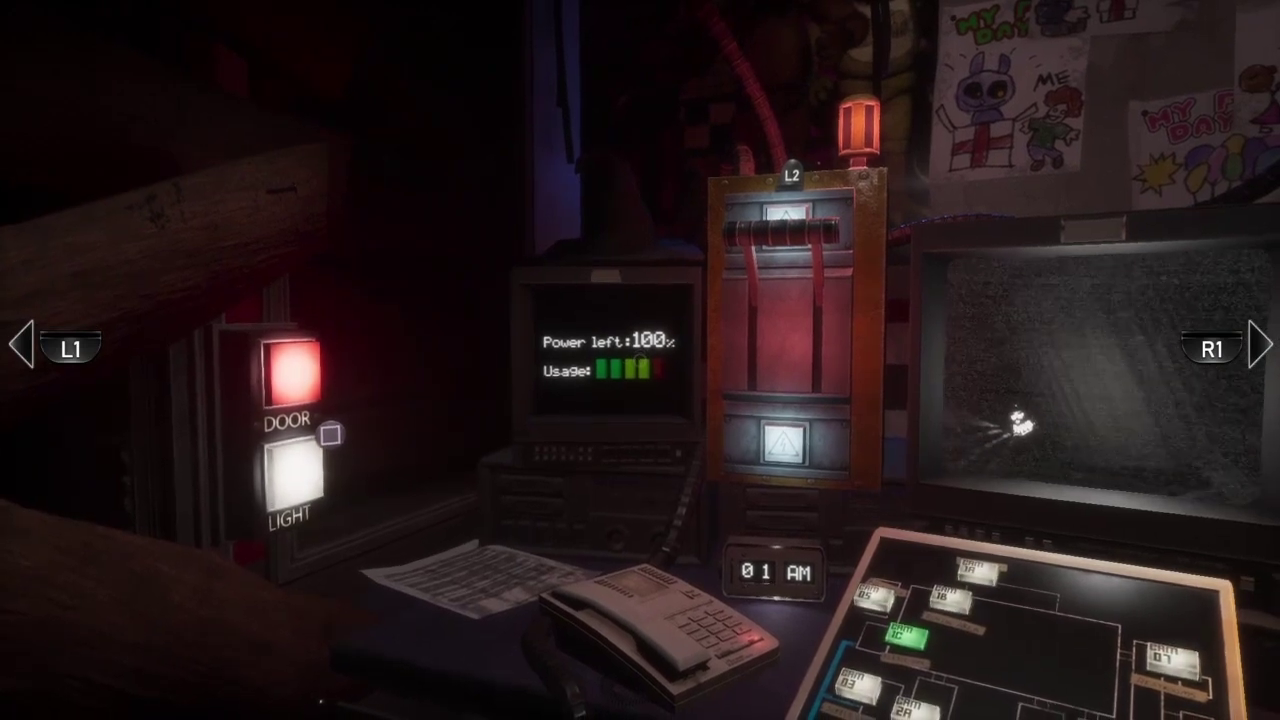
key("d")
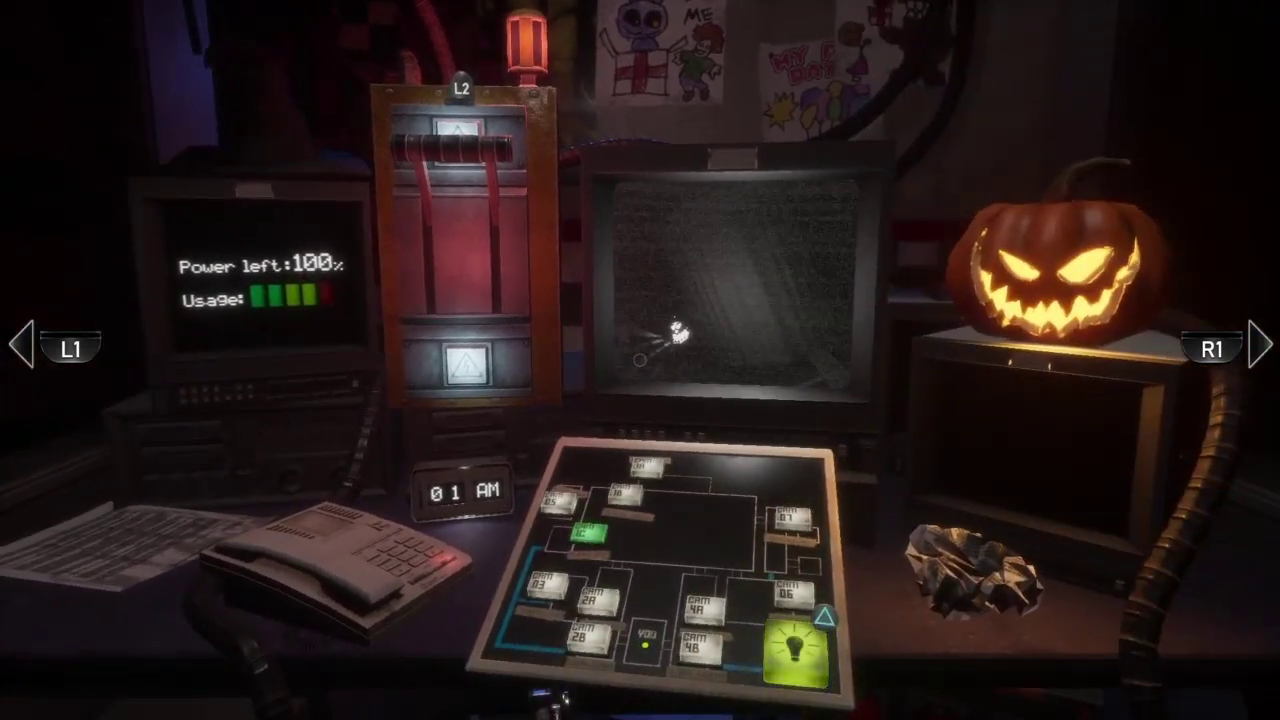
key("d")
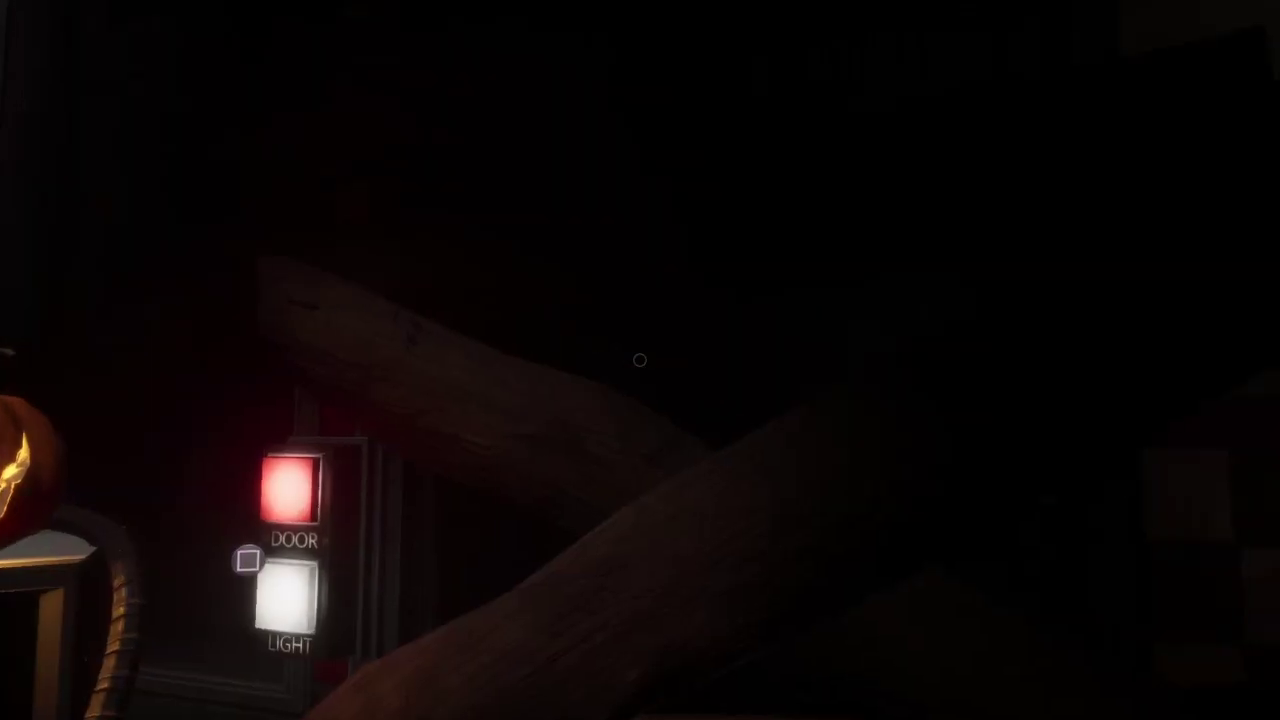
key("a")
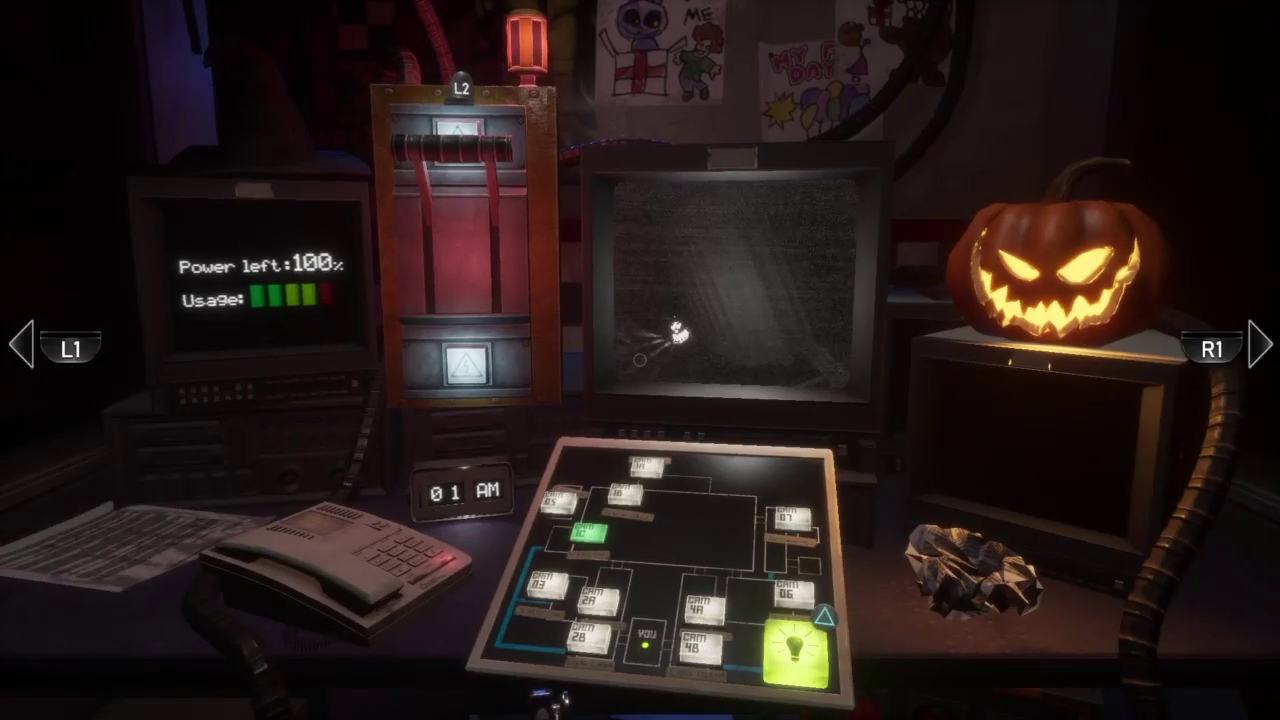
key("d")
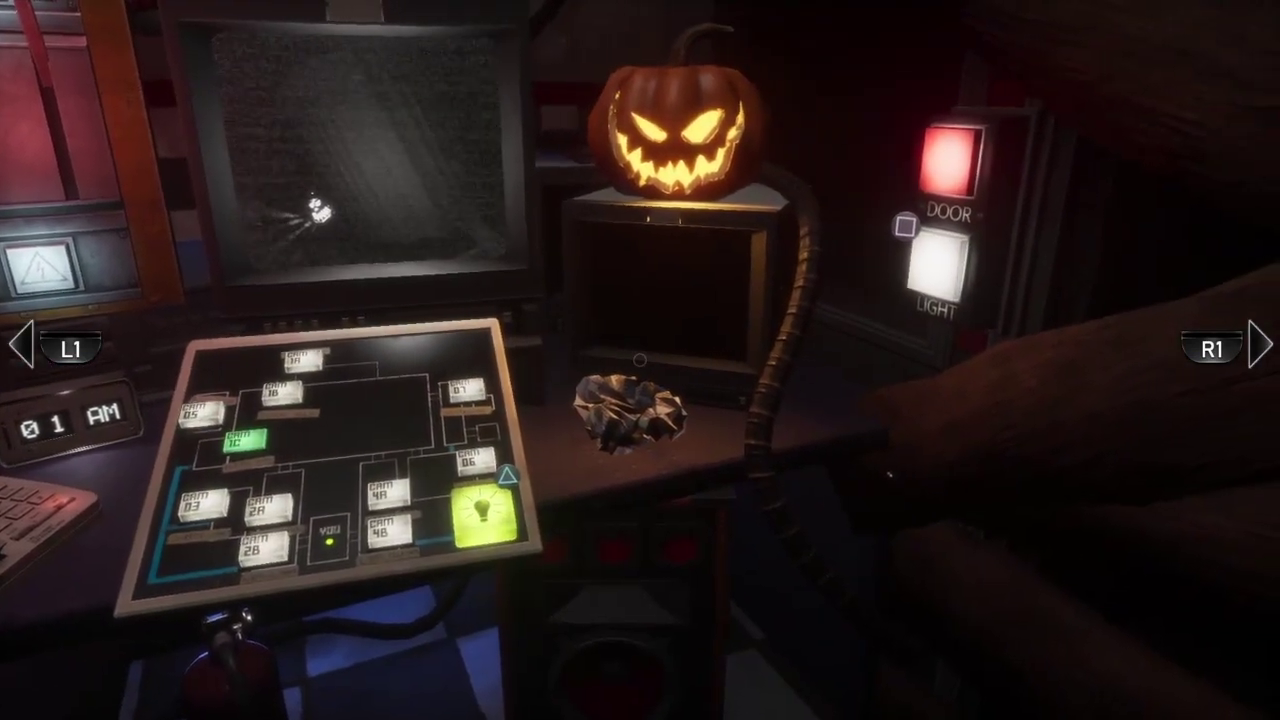
left_click(640, 358)
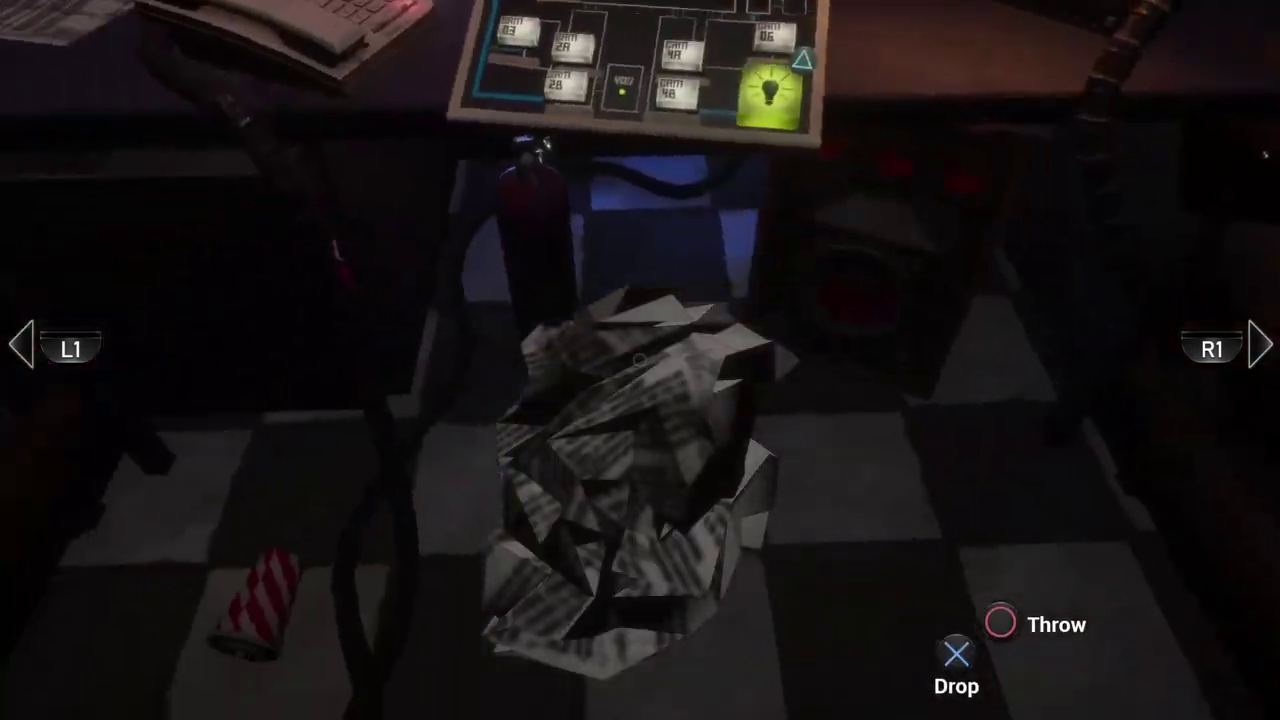
left_click(640, 358)
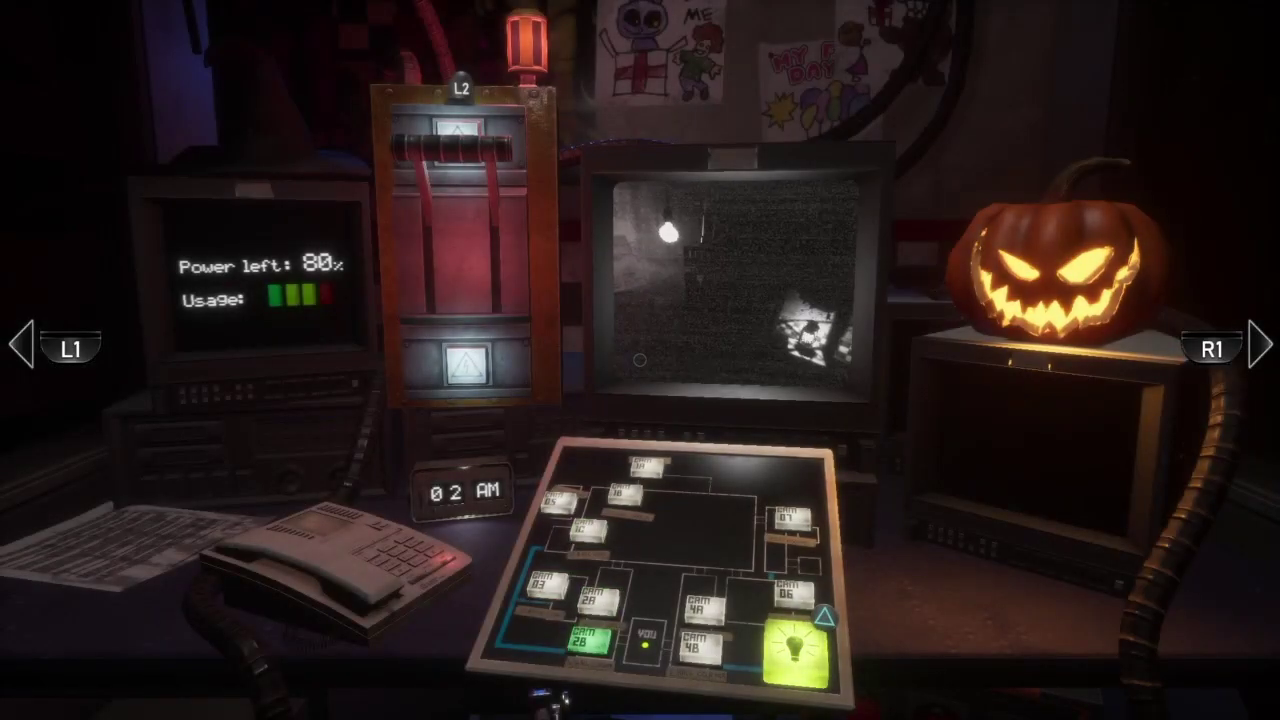
Step: Check CAM 1C, 2A, 05, 03 and 4B, return to 1C, then peek at the right door
key("Up")
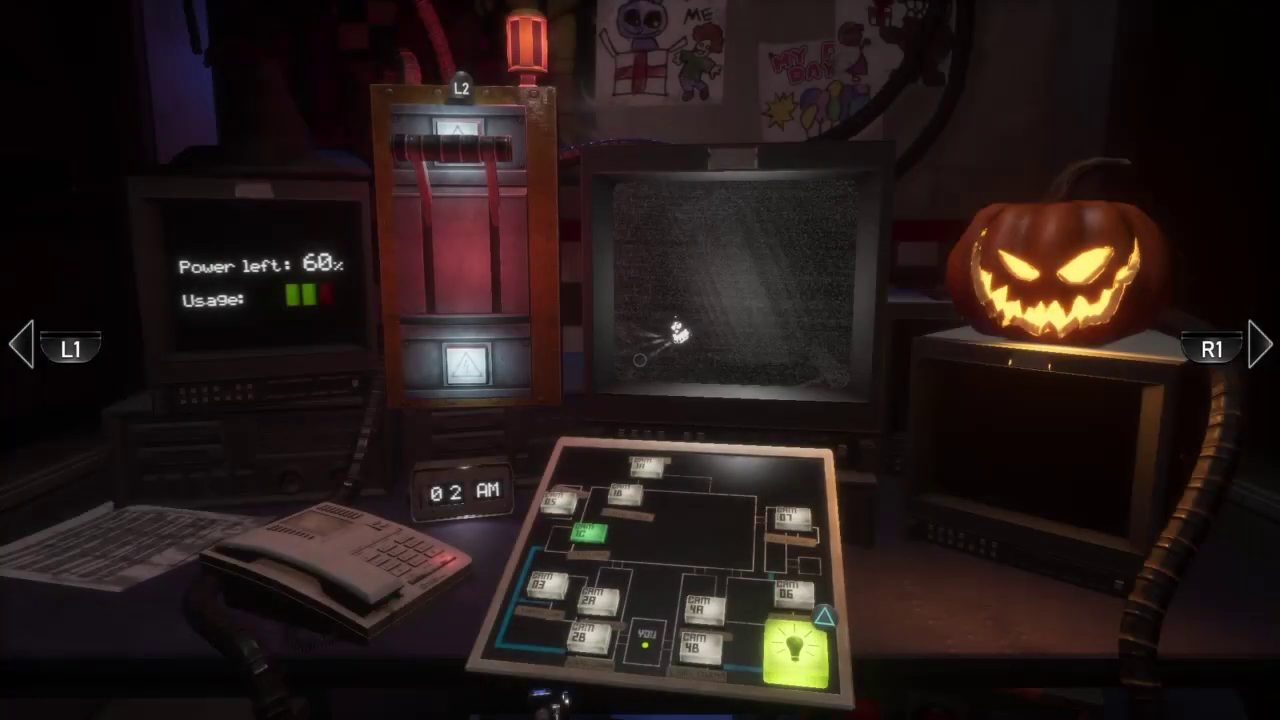
key("Down")
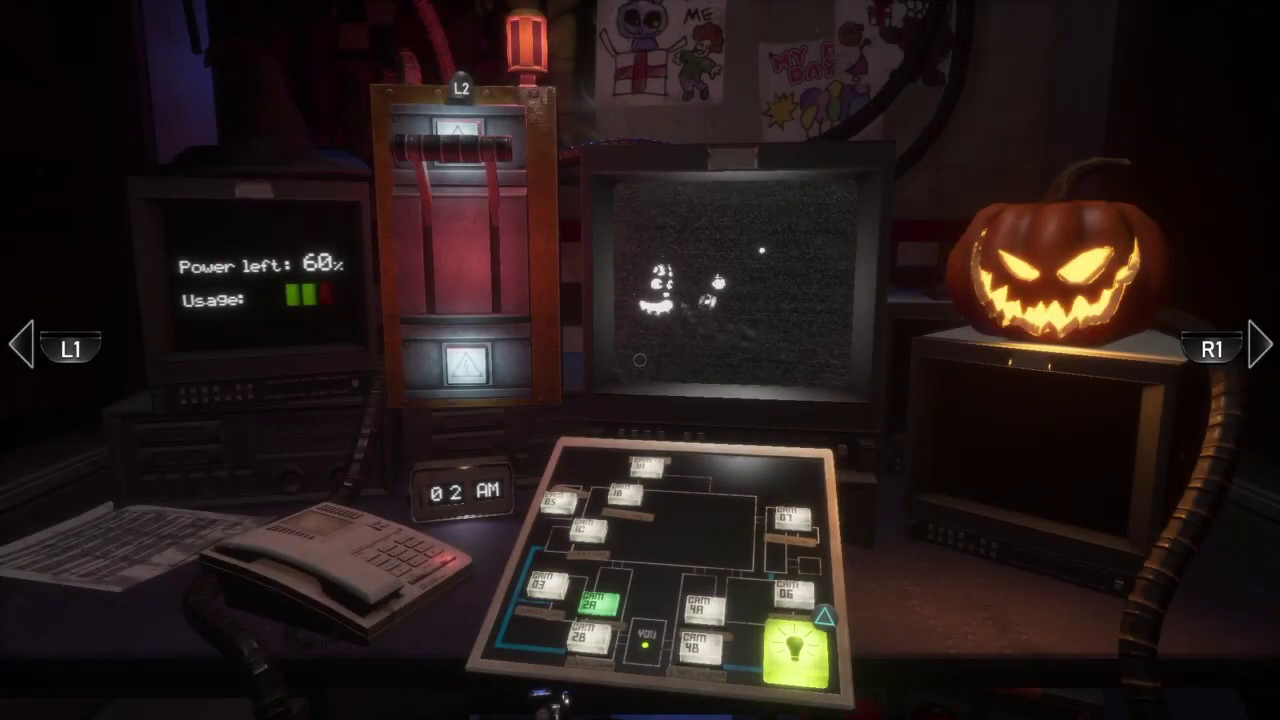
key("Up")
key("Up")
key("Down")
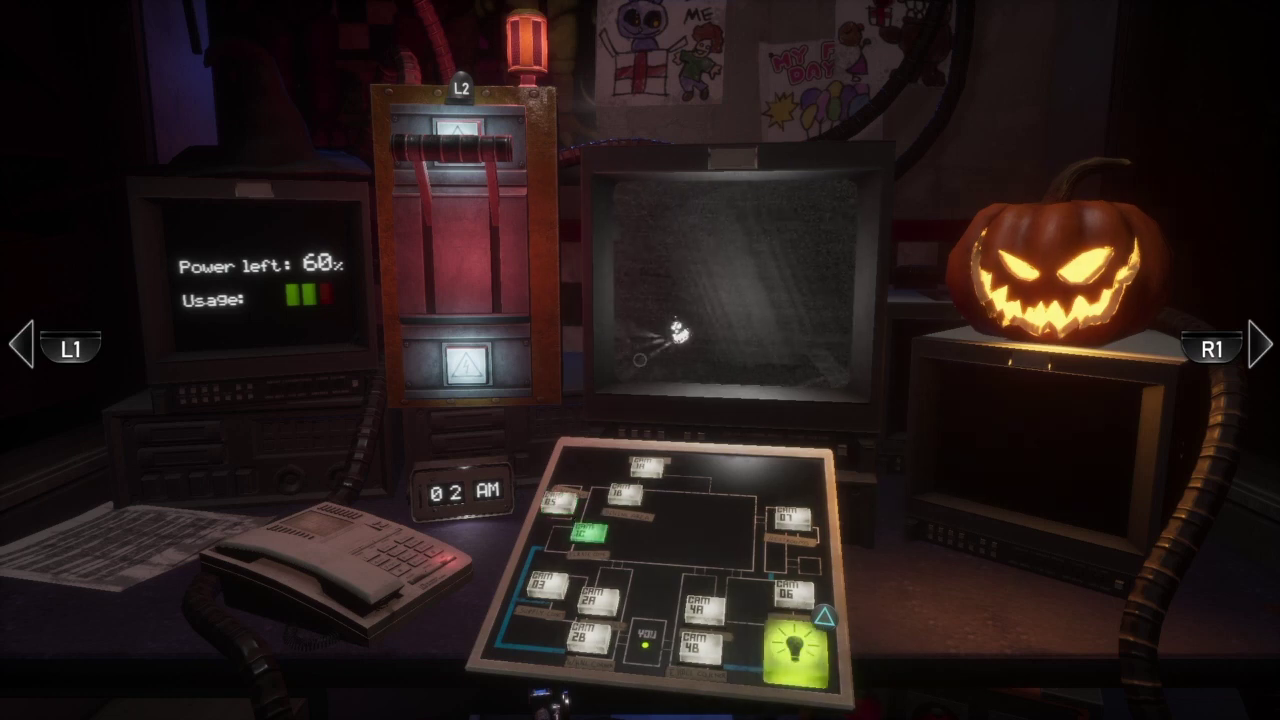
key("Down")
key("Right")
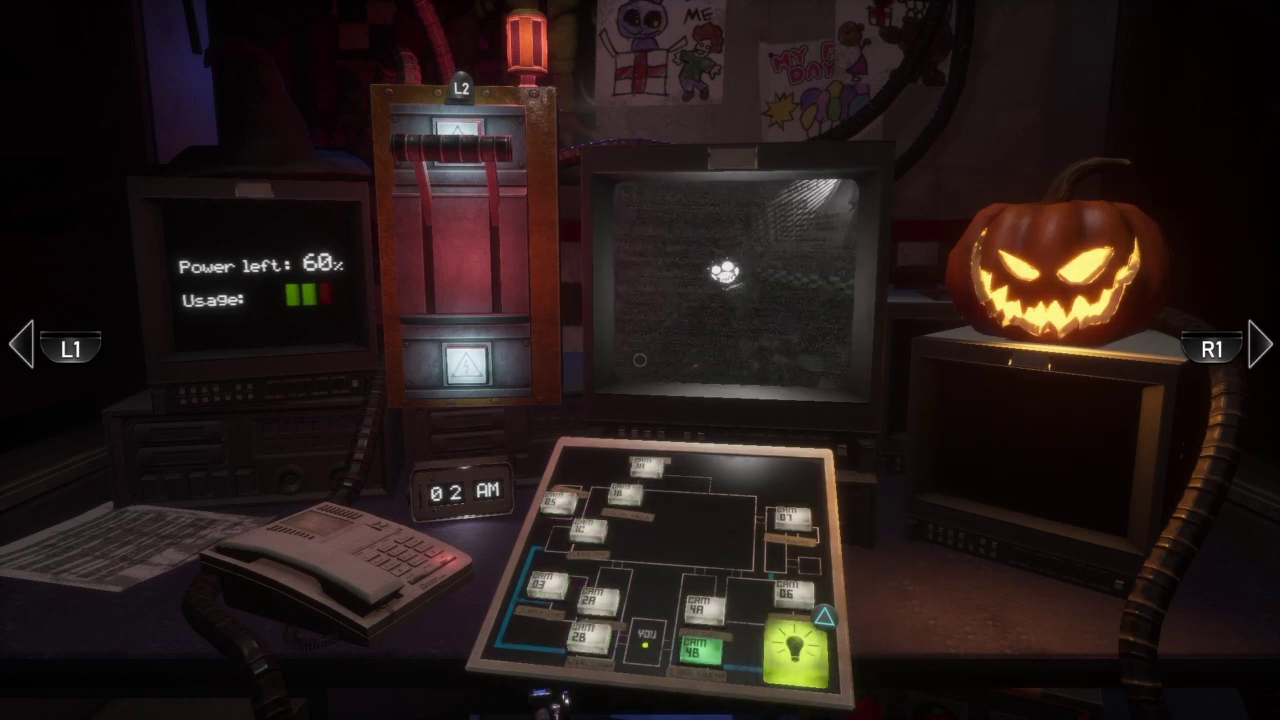
key("Up")
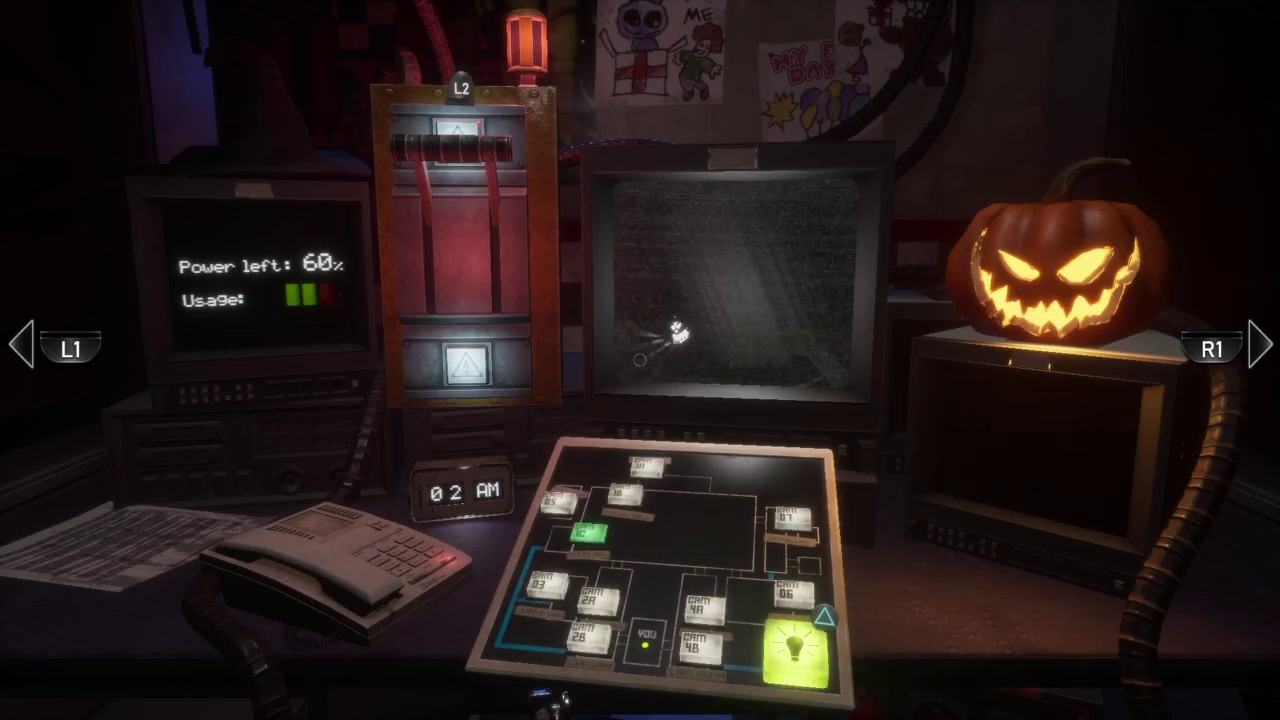
key("d")
key("a")
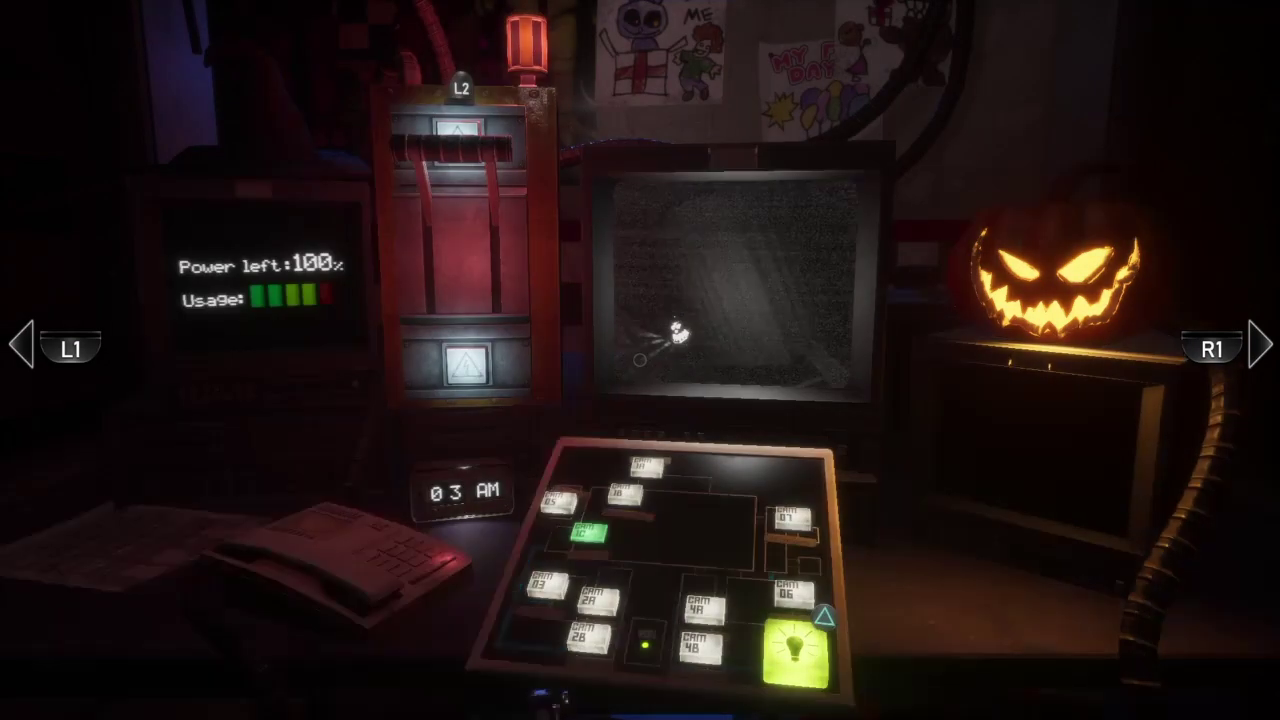
Step: Recheck CAM 1C and glance repeatedly at the right door
key("Up")
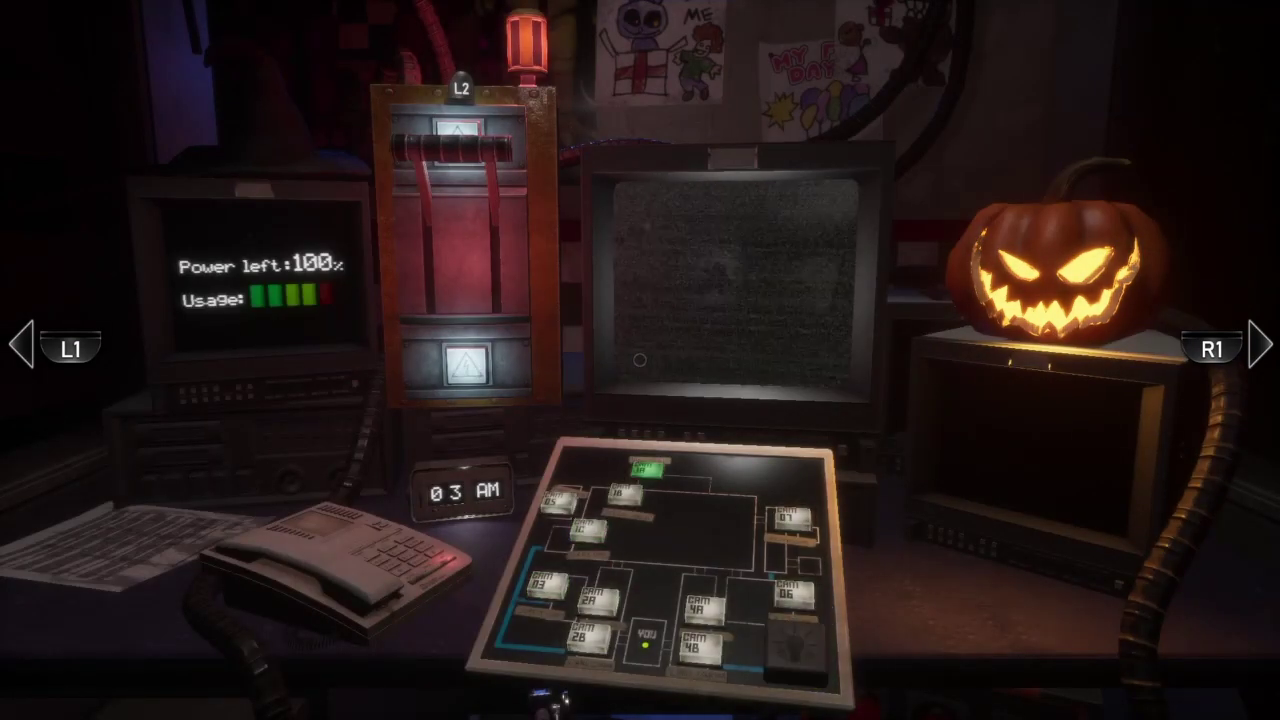
key("Down")
key("Right")
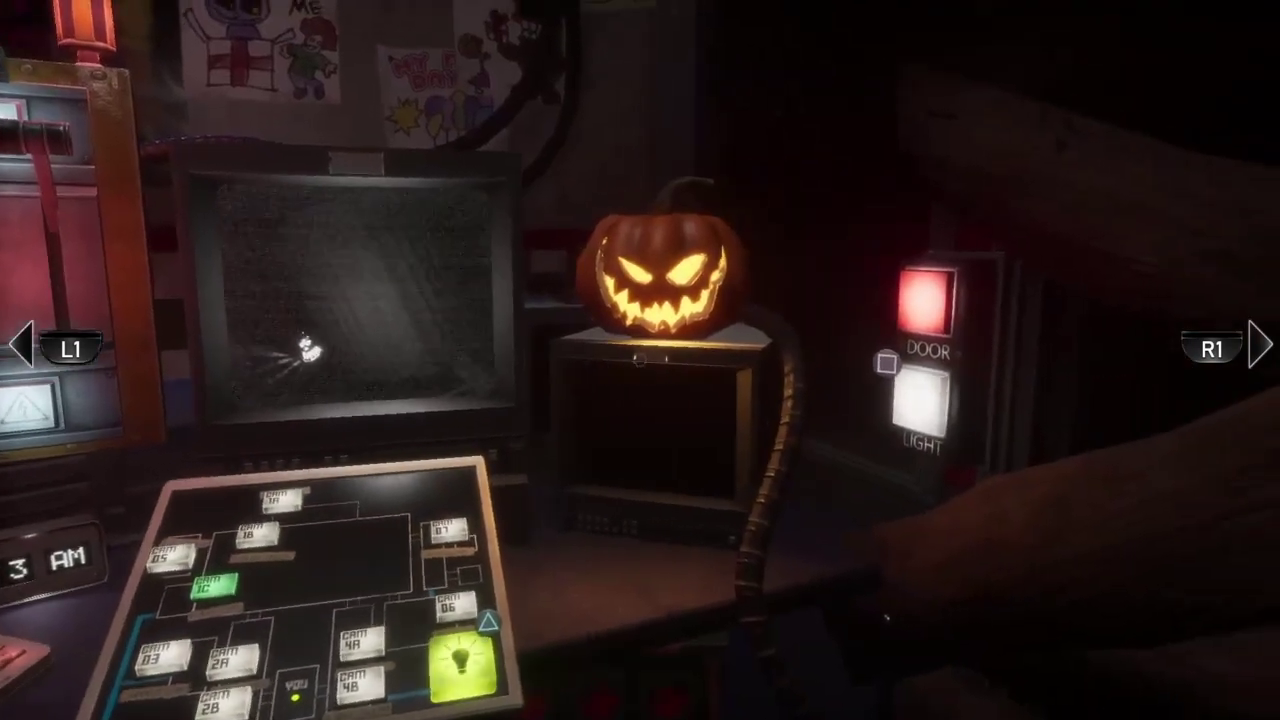
key("Left")
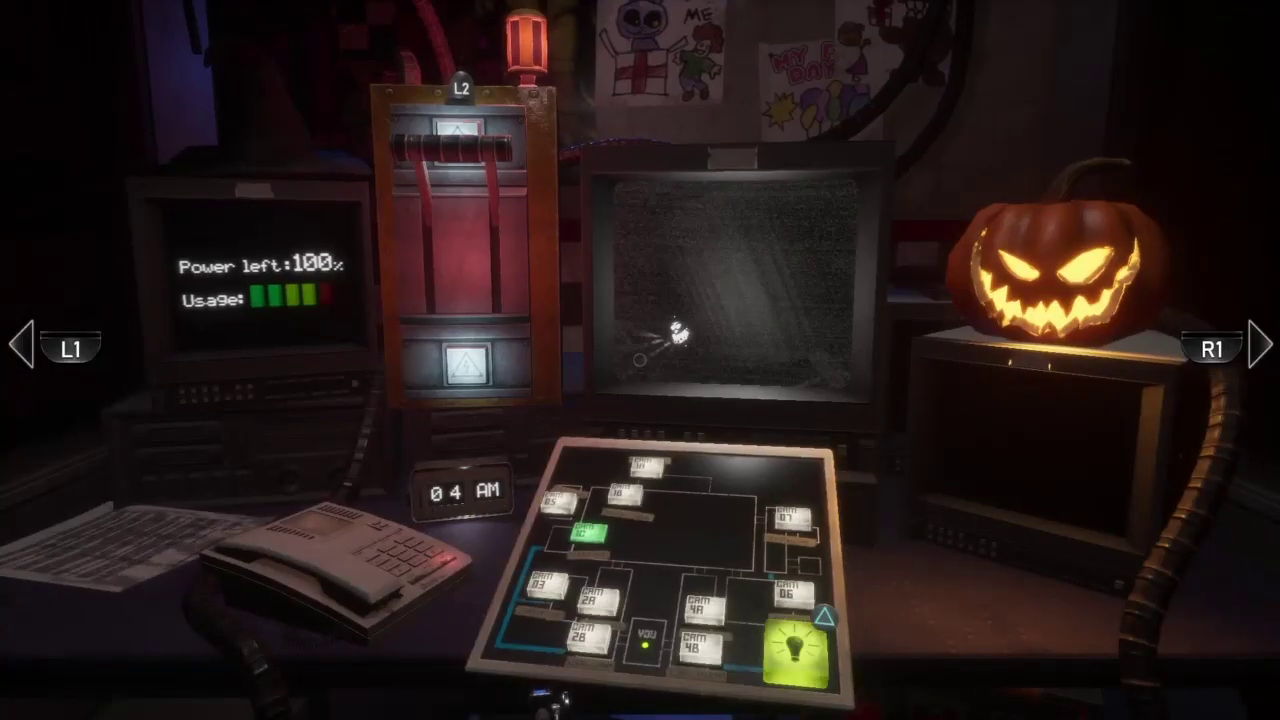
key("Right")
key("Left")
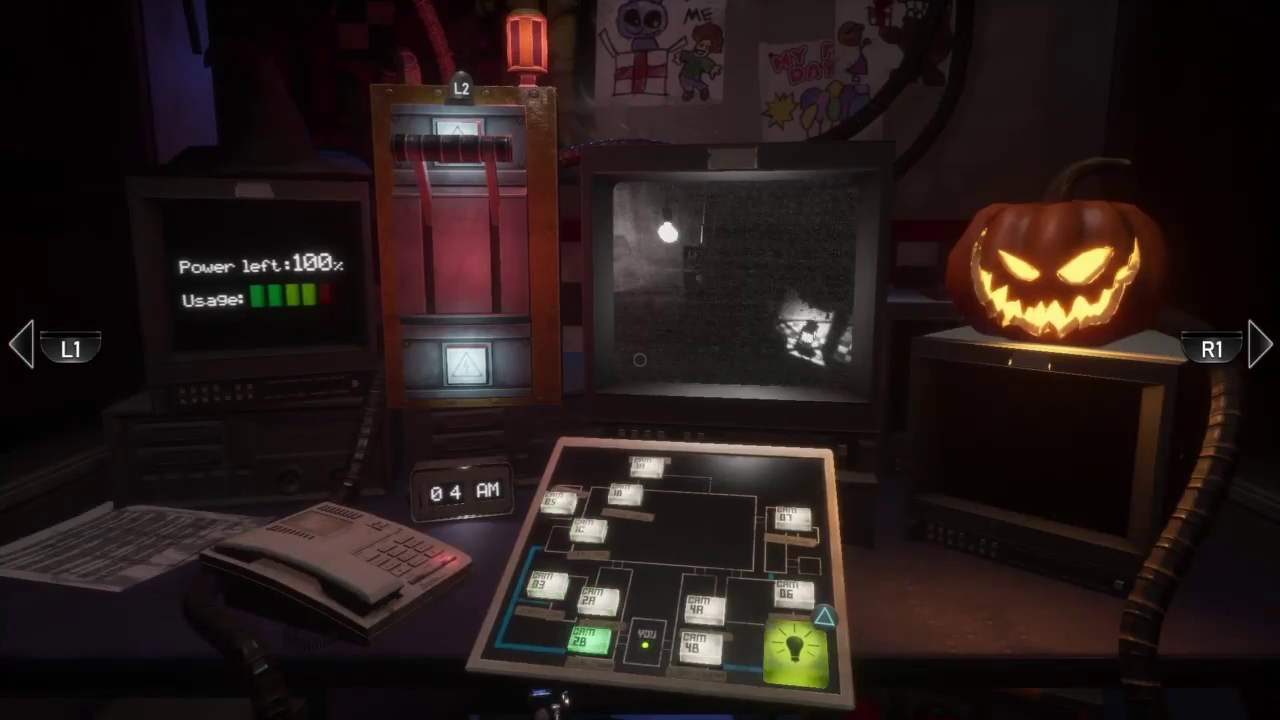
Step: Keep checking the right door while viewing CAM 1C and CAM 2B
key("Right")
key("Left")
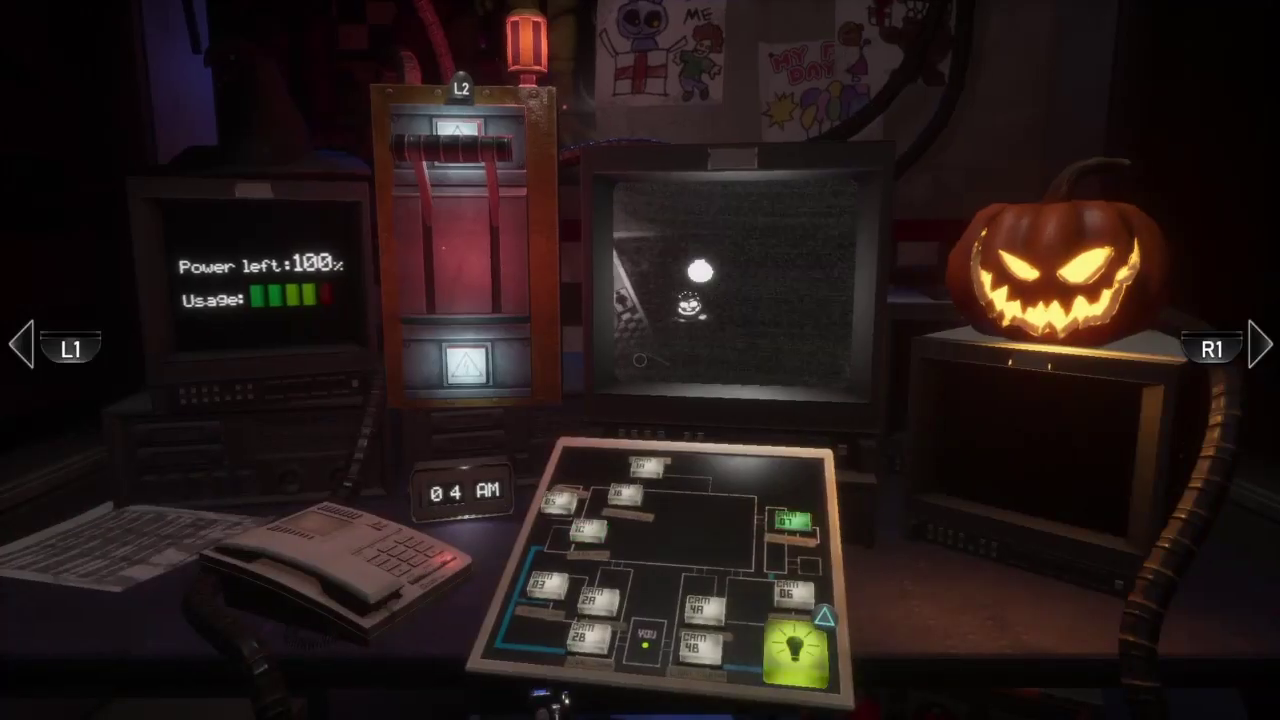
key("Right")
key("Left")
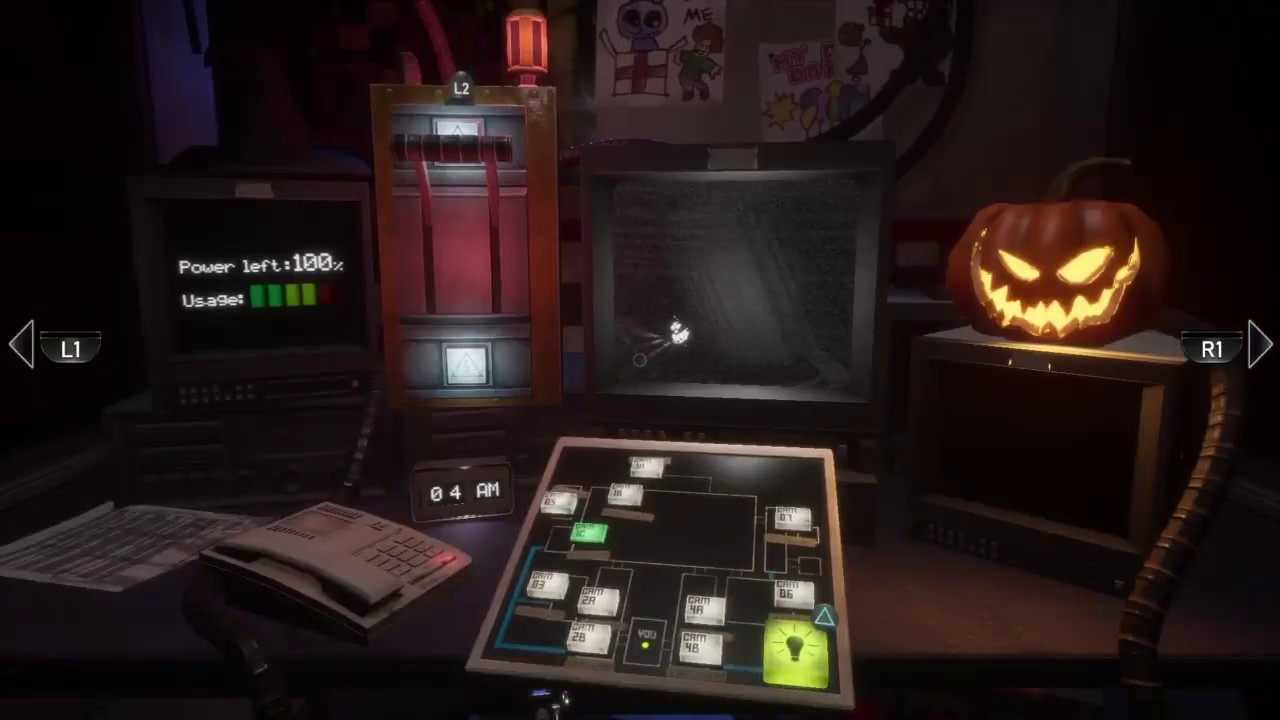
key("Right")
key("Left")
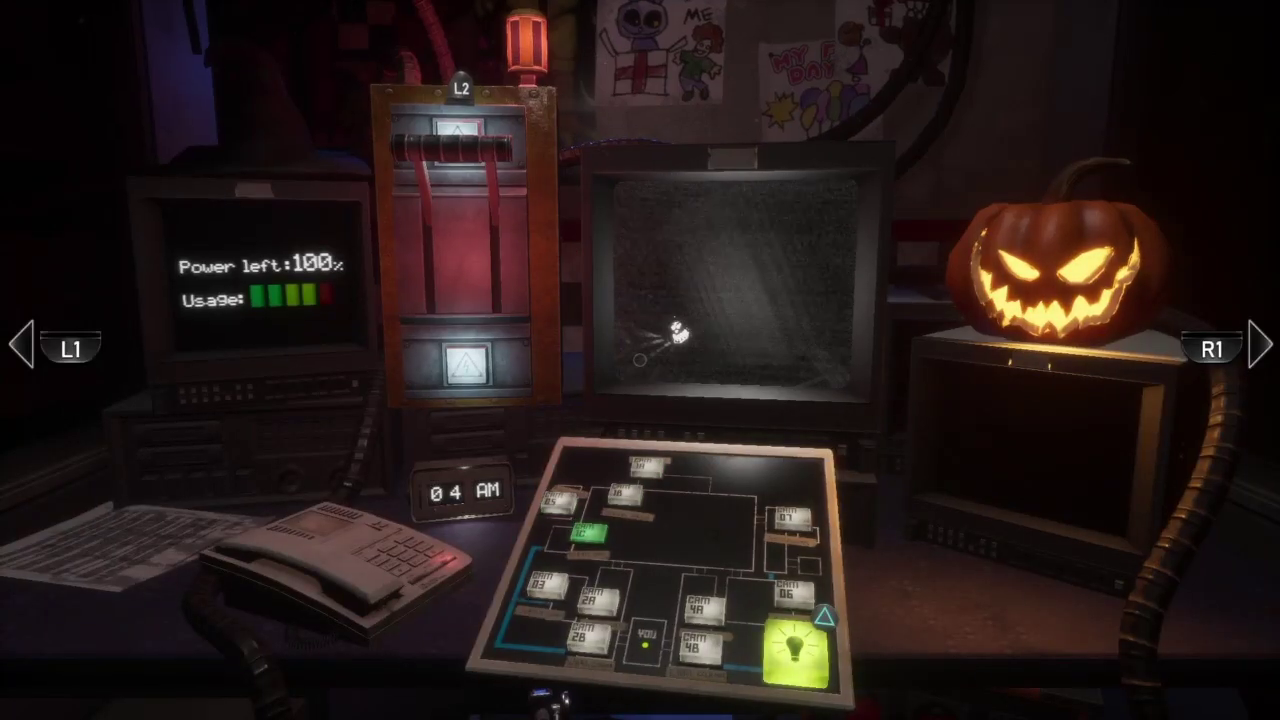
key("Right")
key("Left")
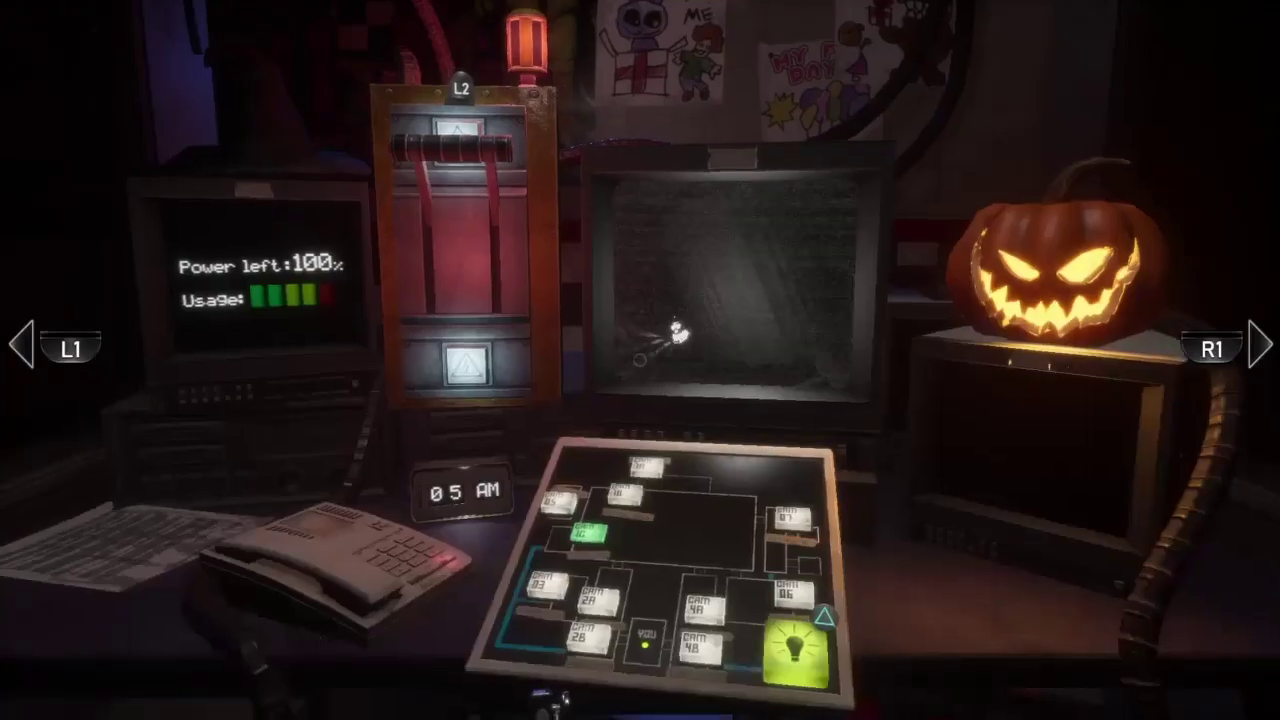
Step: Sweep between both doors, then open the pumpkin prize box and take the bottle prize
key("Left")
key("Right")
key("Right")
key("Left")
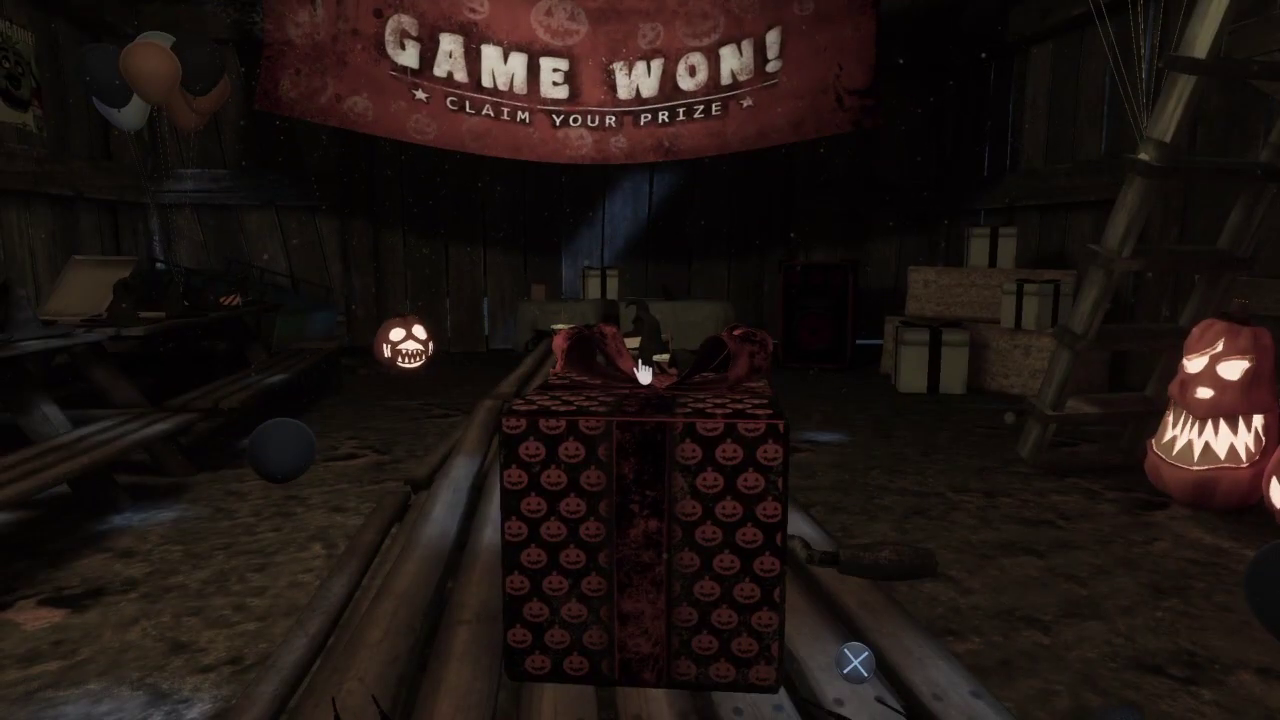
left_click(641, 372)
left_click(641, 372)
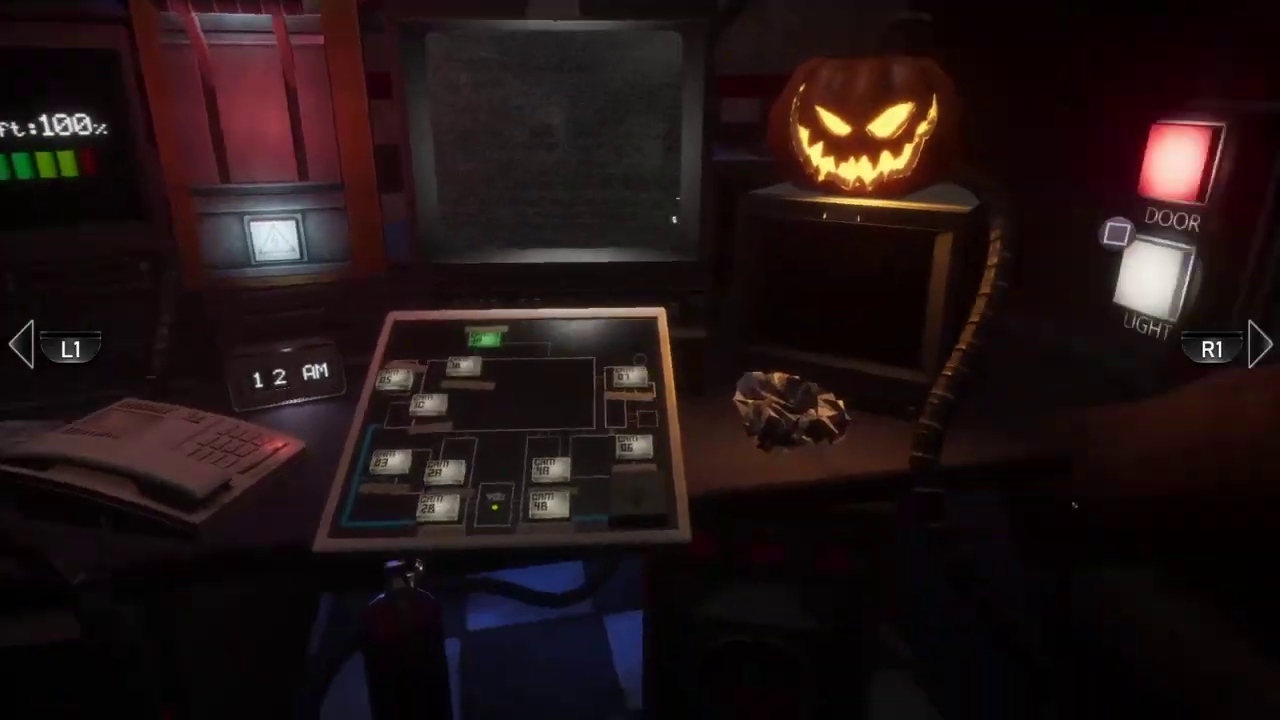
Step: Toss the paper ball, turn on the camera light and sweep between both doors
key("e")
key("q")
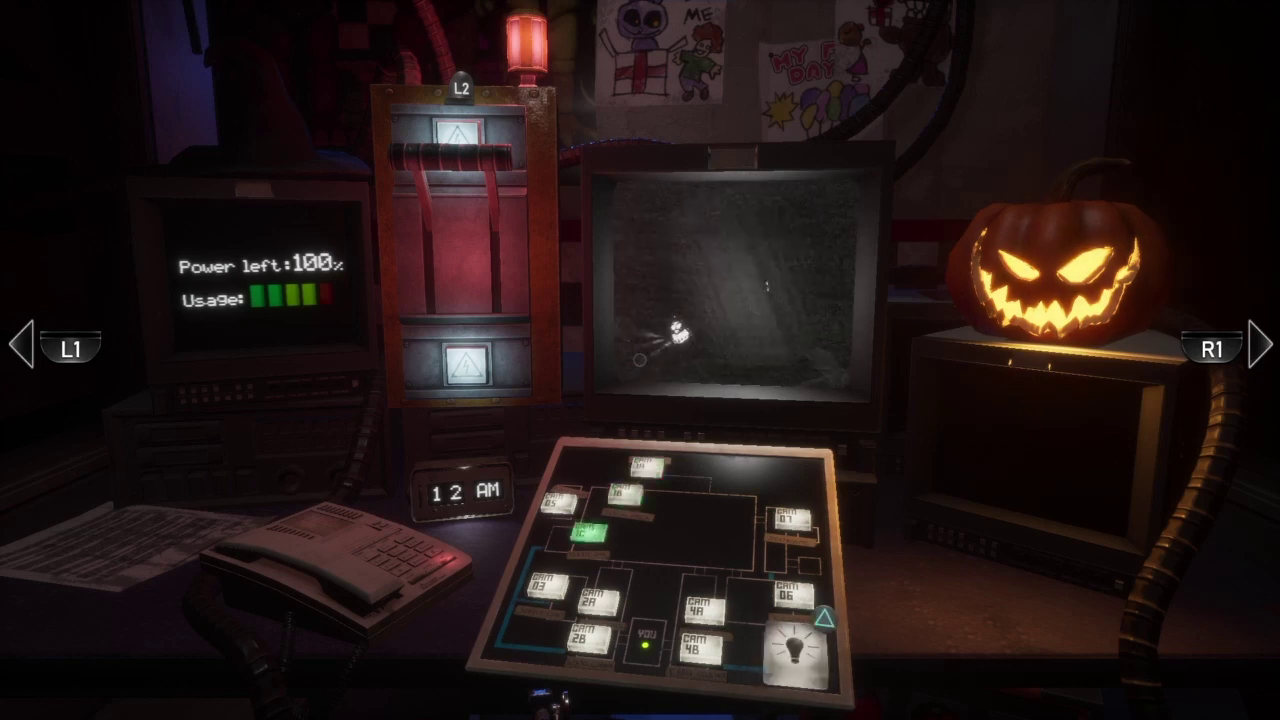
key("f")
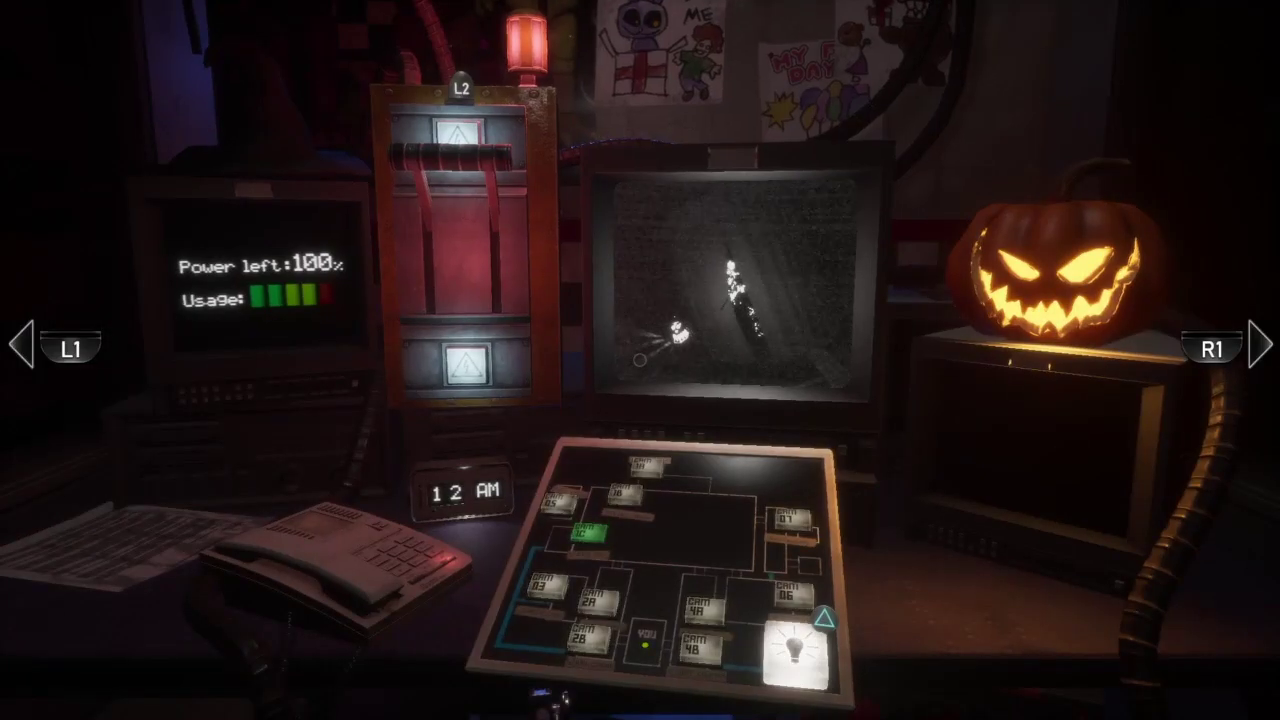
key("d")
key("a")
key("a")
key("d")
key("d")
key("d")
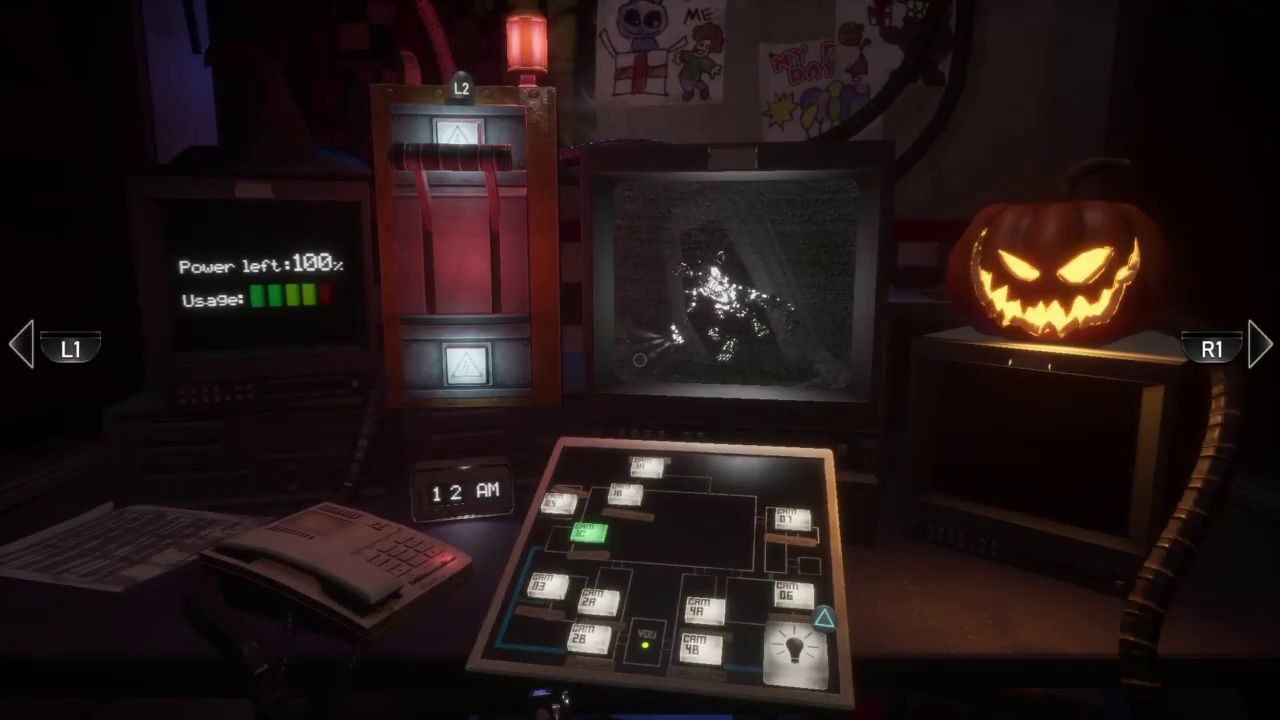
key("d")
key("a")
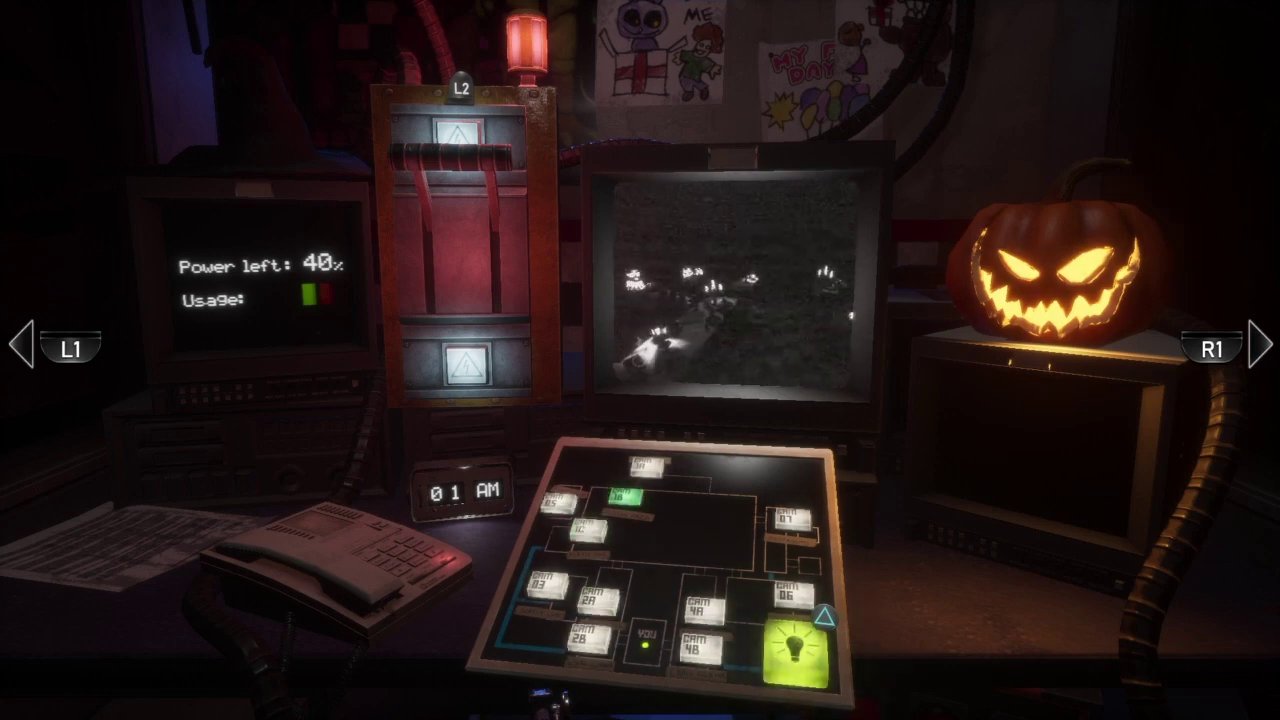
Step: Flip through CAM 2A, 2B and 1C while checking the right door
key("Down")
key("Left")
key("Right")
key("Down")
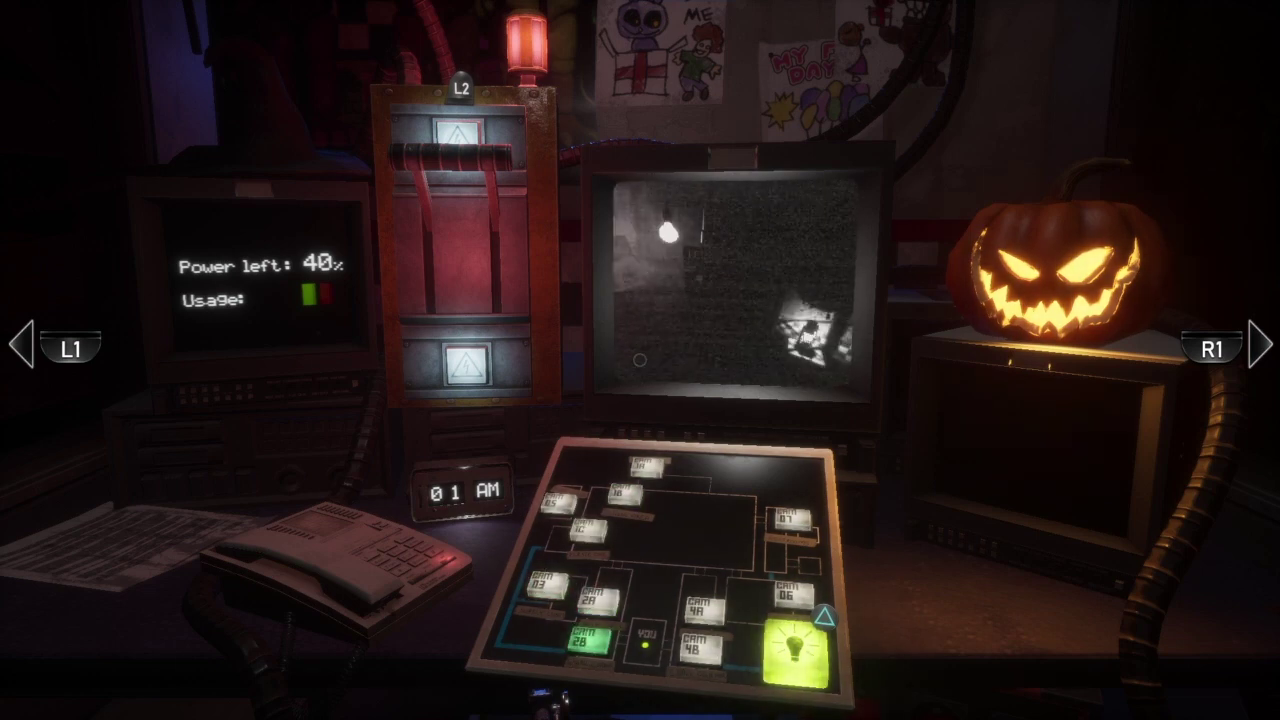
key("Up")
key("Up")
key("d")
key("a")
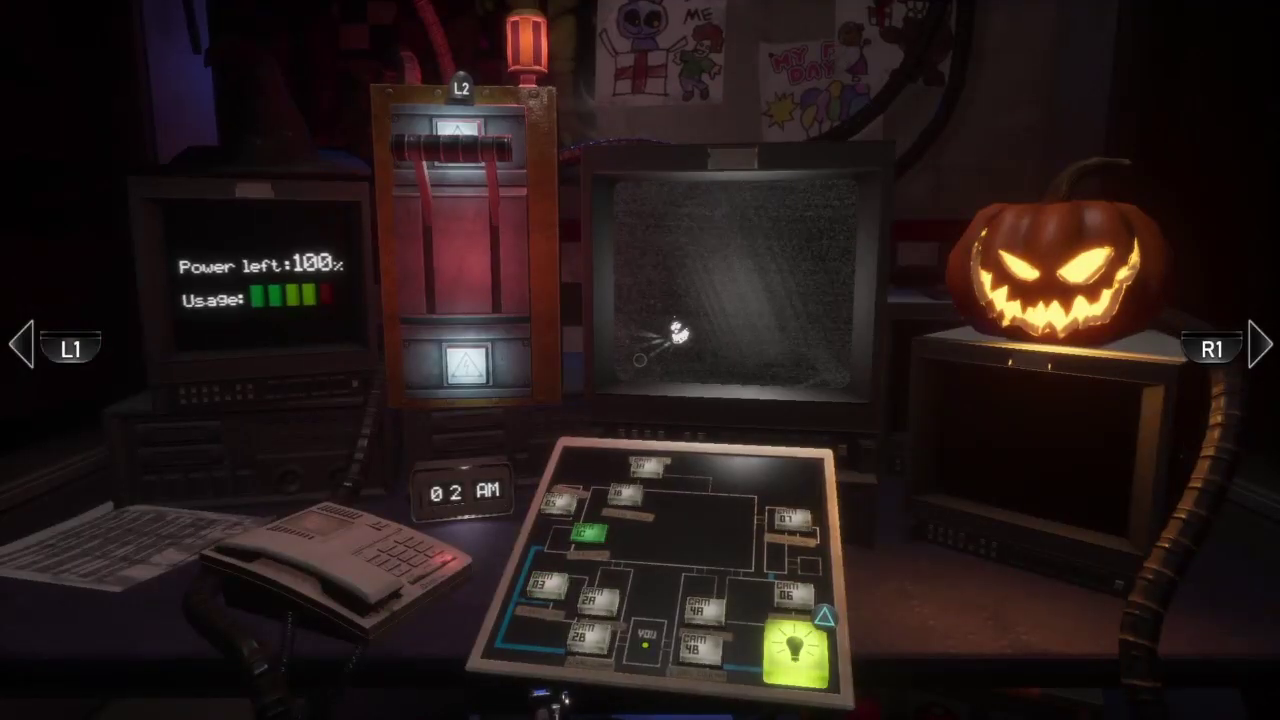
key("d")
key("a")
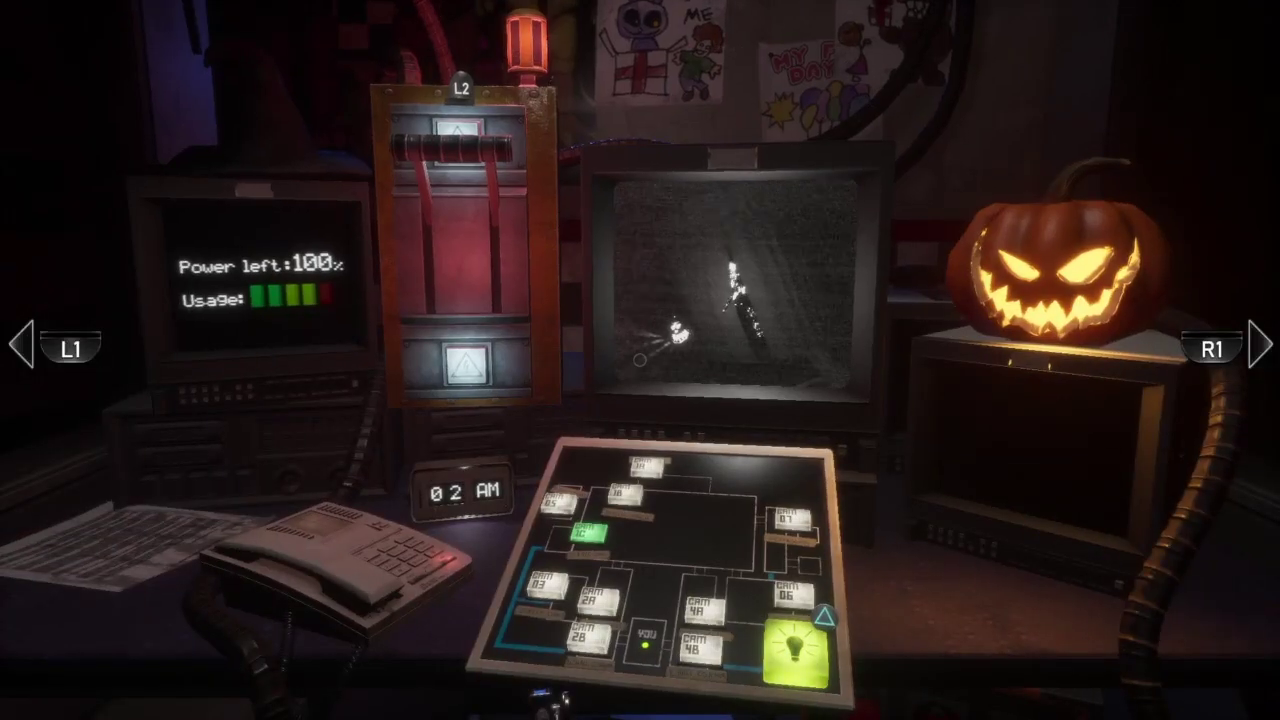
Step: Check the dark right doorway repeatedly, returning to the desk each time
key("d")
key("a")
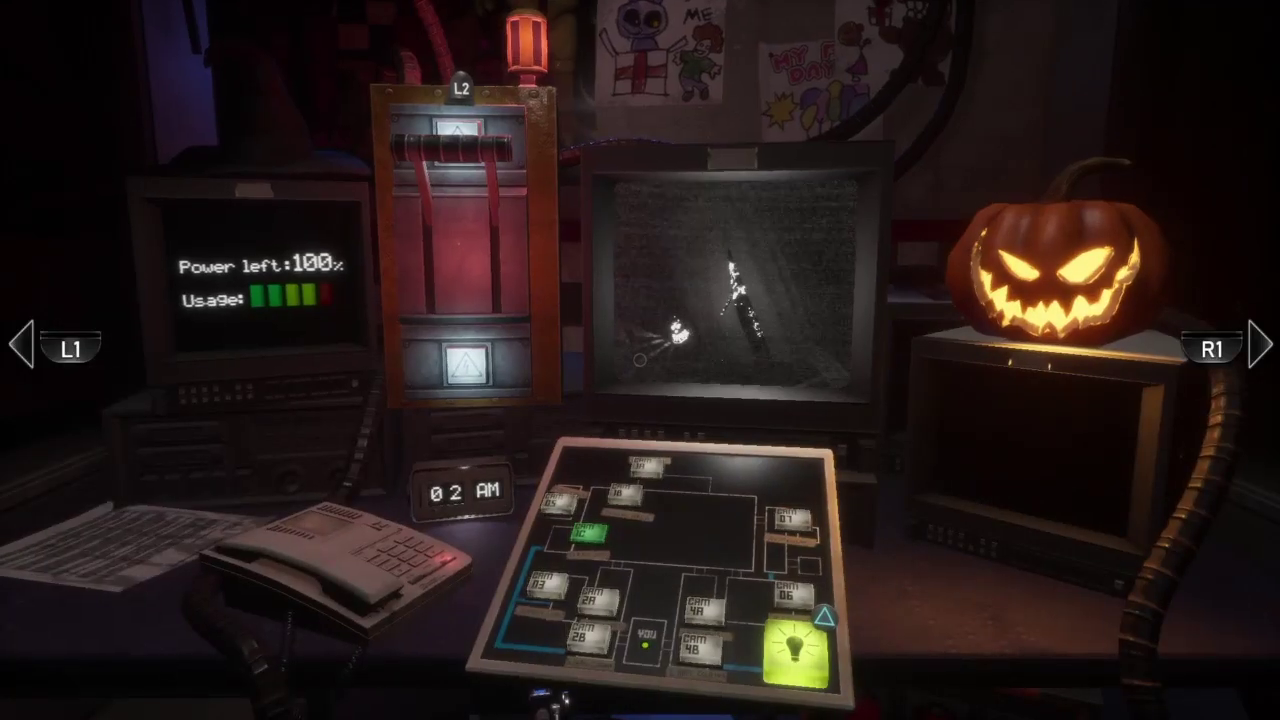
key("d")
key("a")
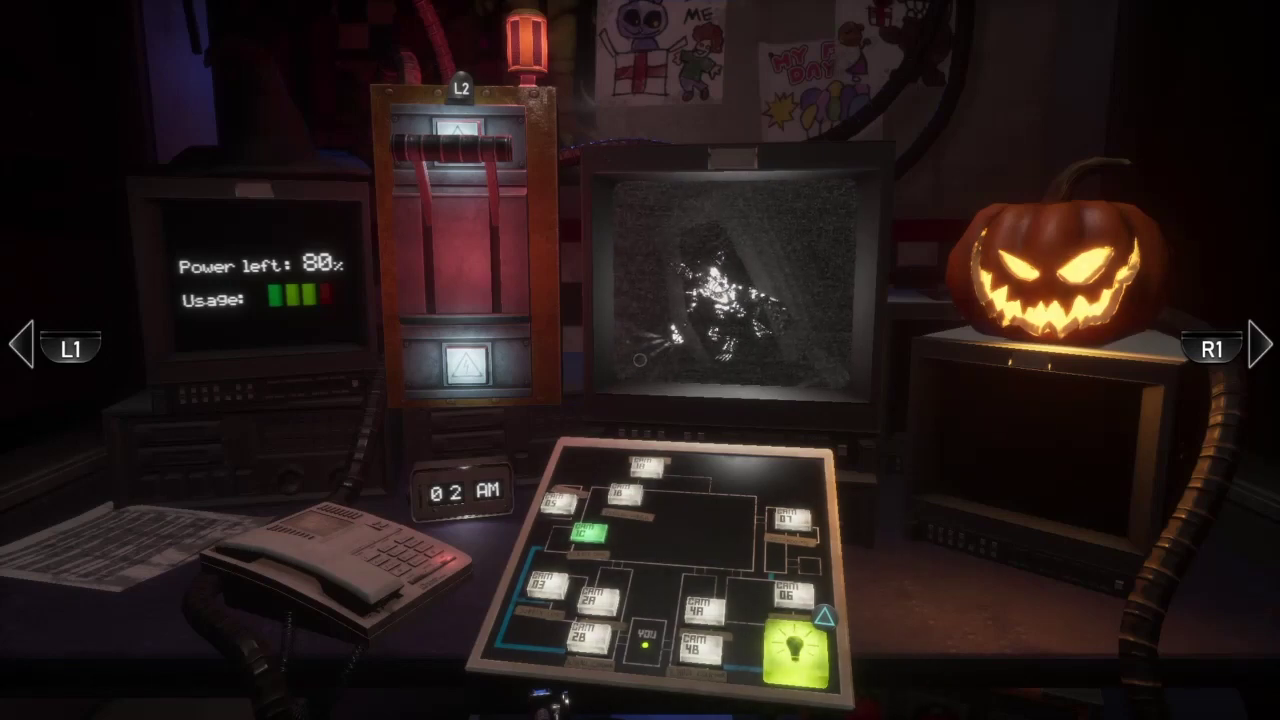
key("d")
key("a")
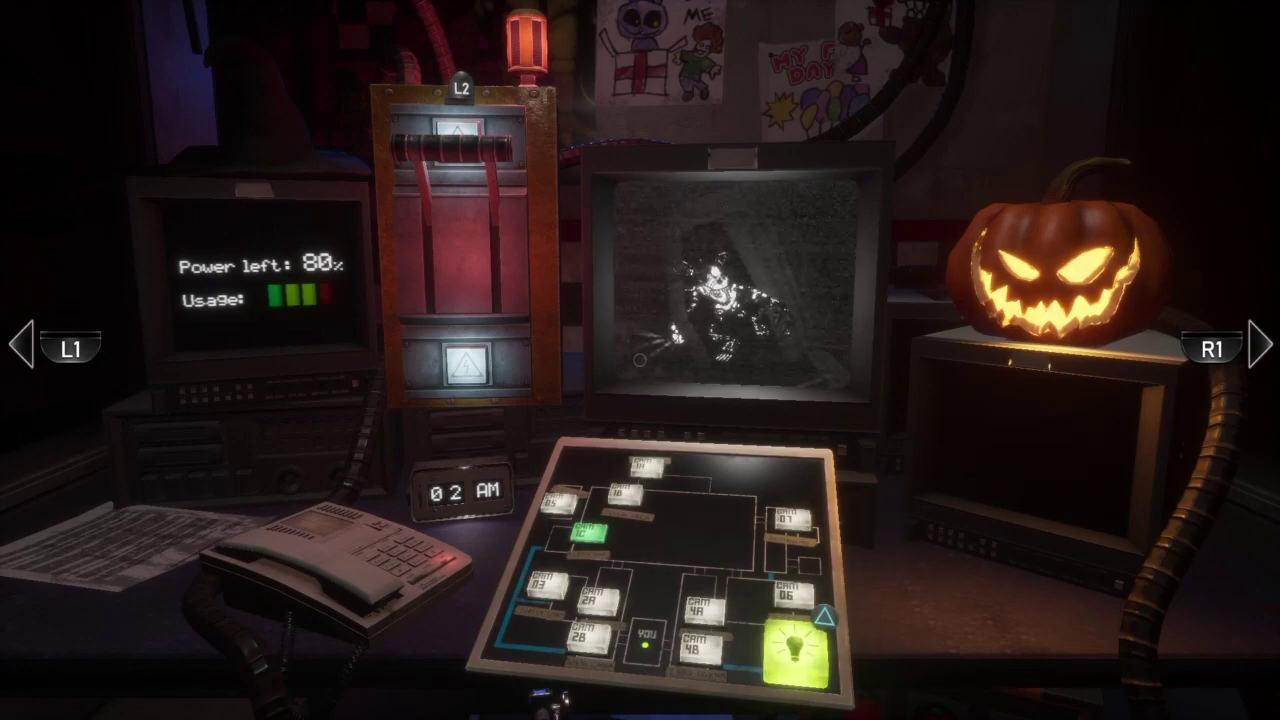
Step: Switch off the camera light to save power and keep watching the right door
key("f")
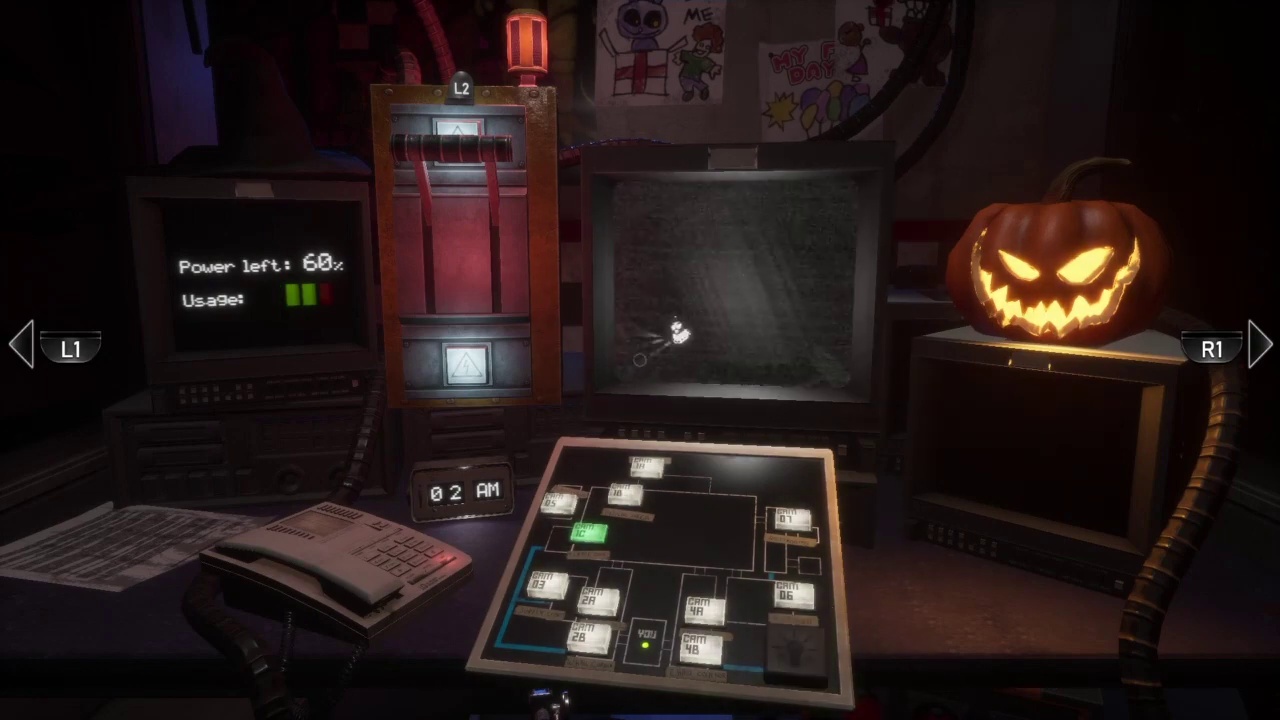
key("d")
key("a")
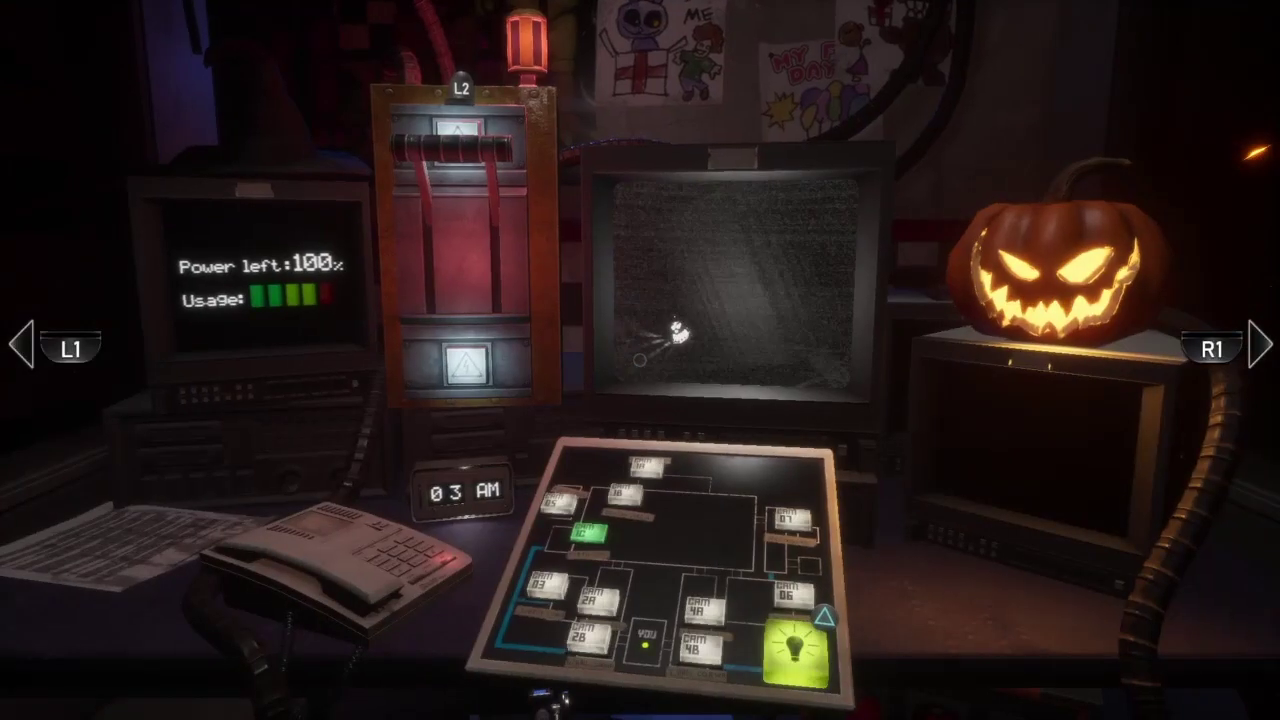
Step: Glance repeatedly at the right and left doorways between desk checks
key("Right")
key("Left")
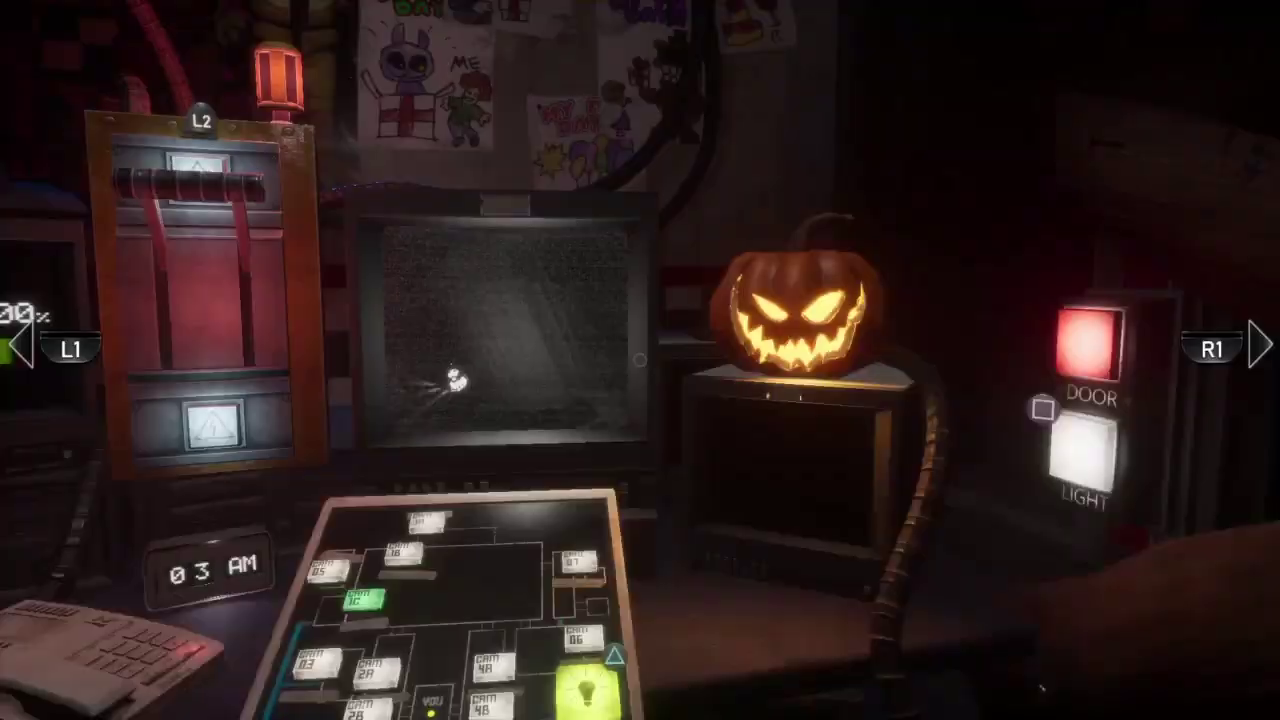
key("Right")
key("Left")
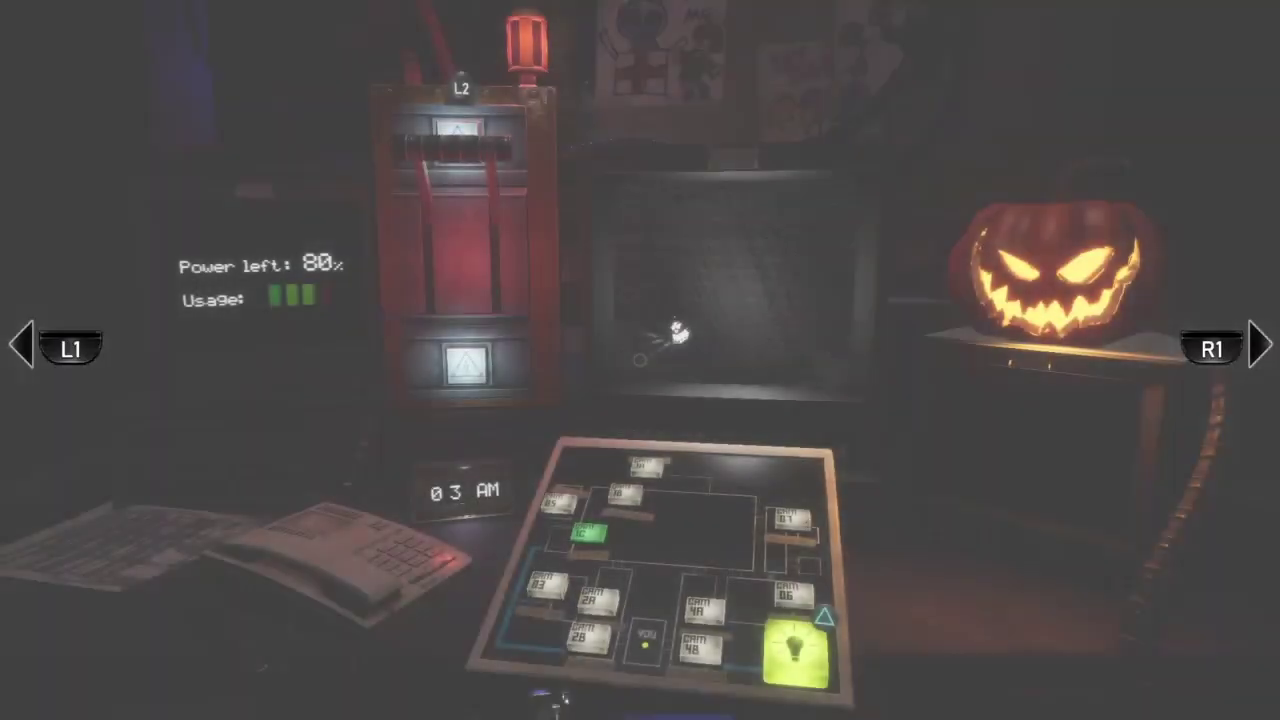
key("Left")
key("Right")
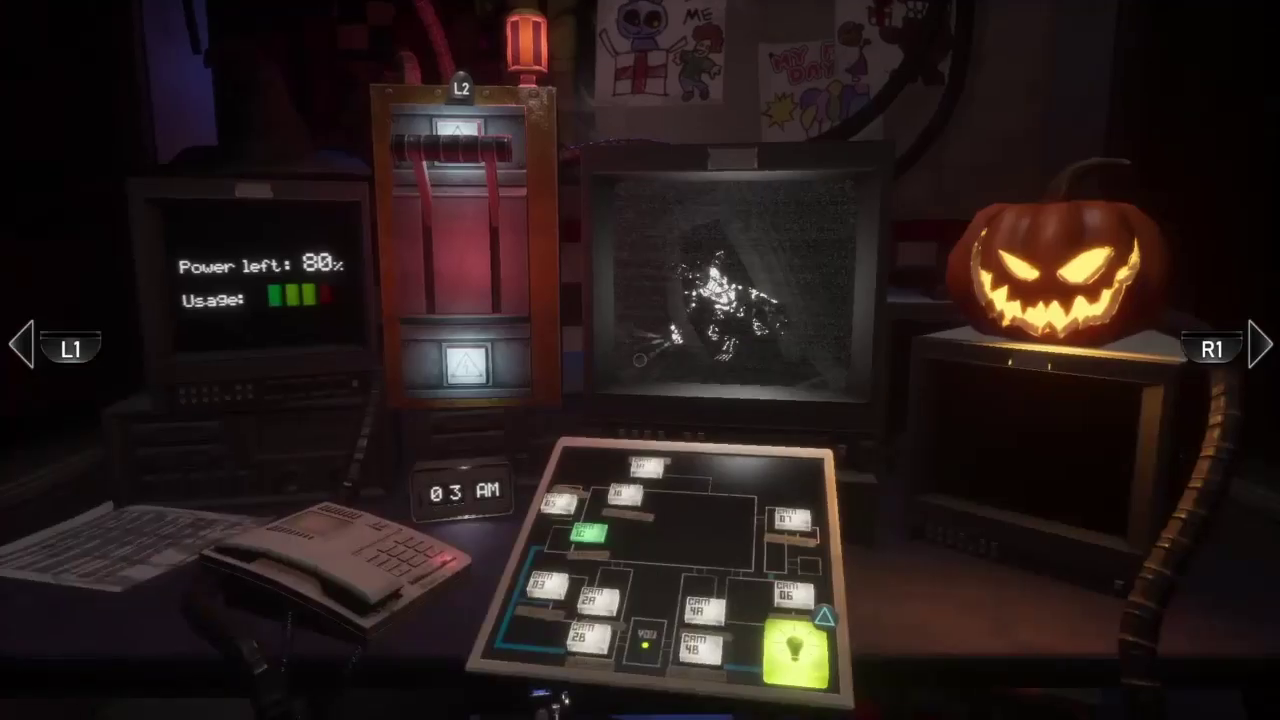
key("Right")
key("Left")
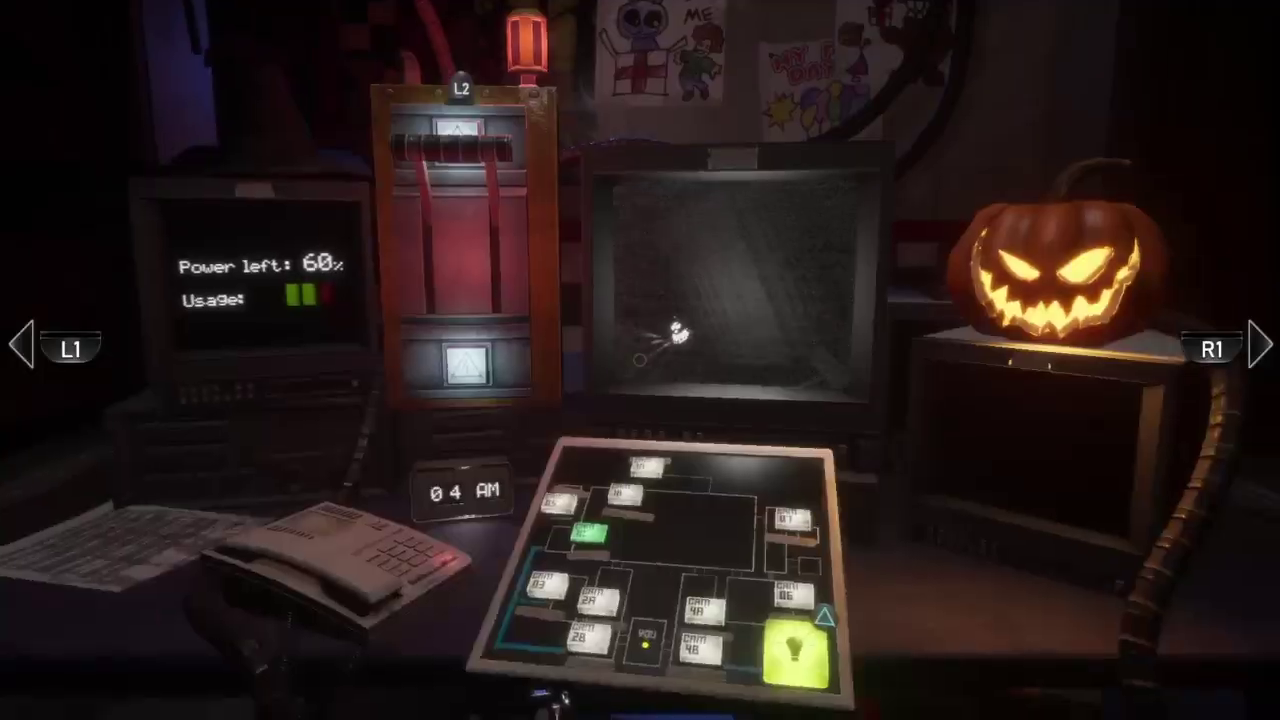
key("Right")
key("Left")
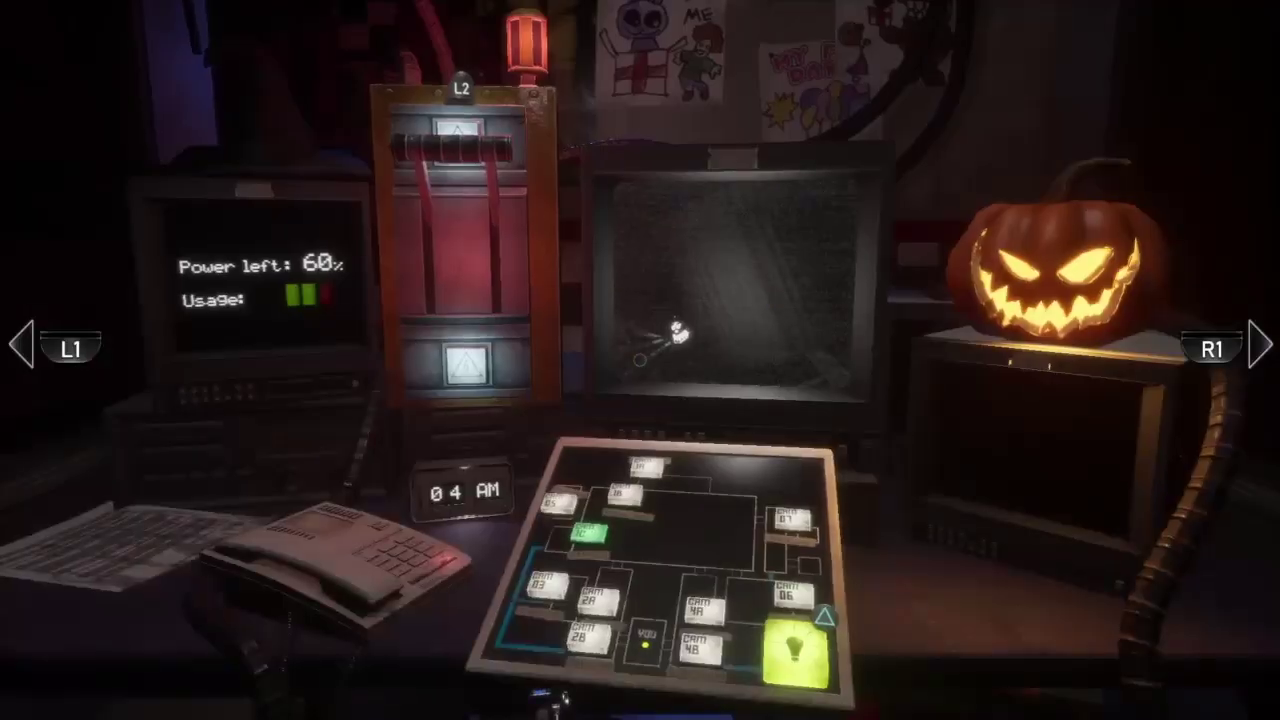
Step: Keep sweeping both doorways and the desk as power drains to 20%
key("Right")
key("Left")
key("Left")
key("Right")
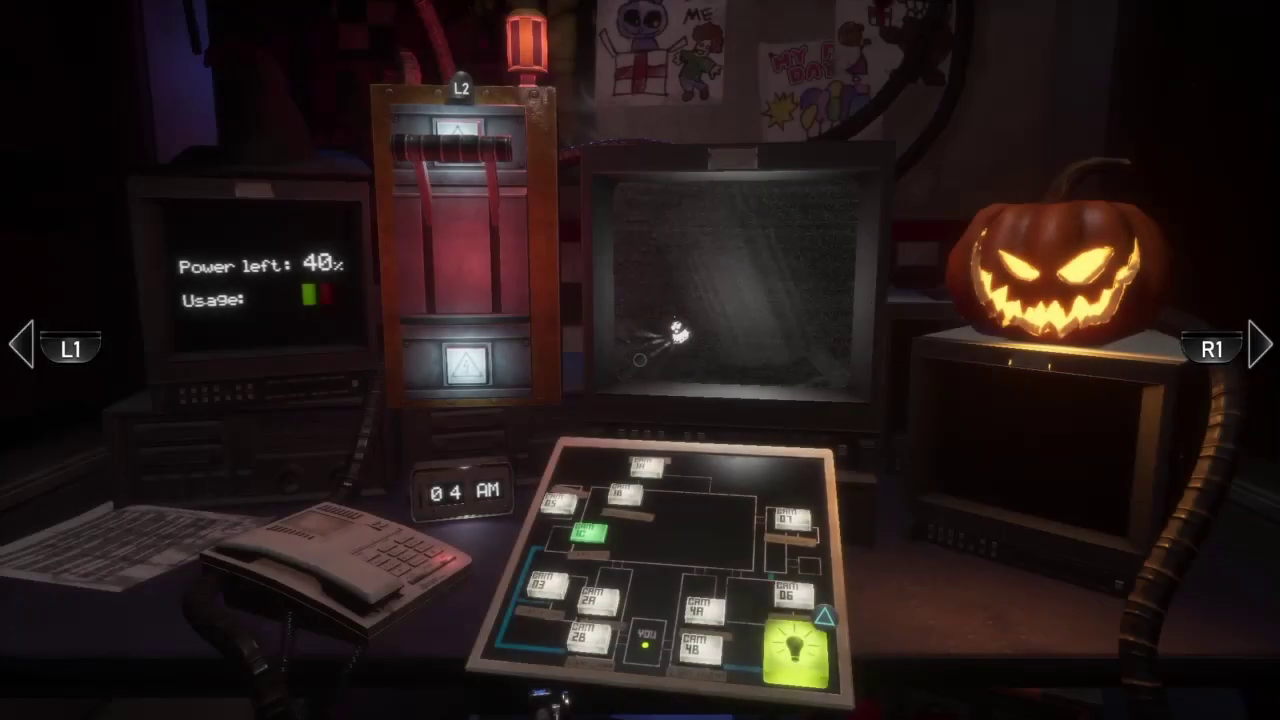
key("Right")
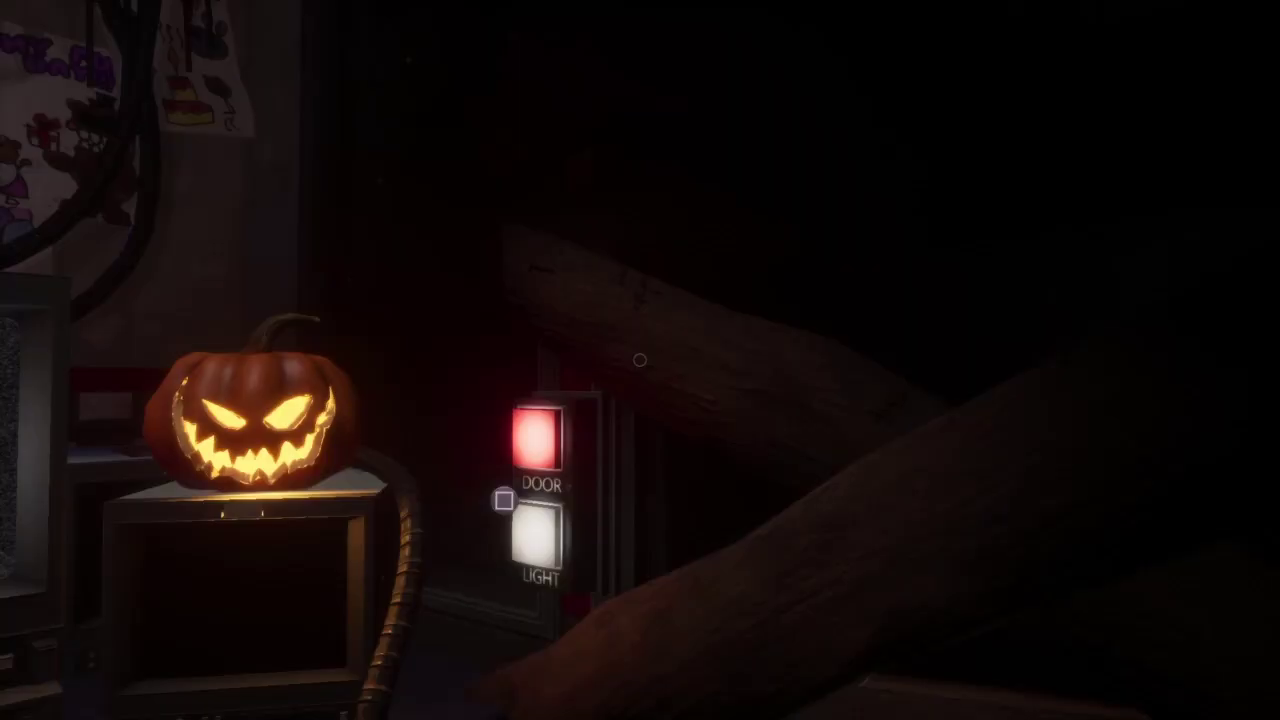
key("Left")
key("Left")
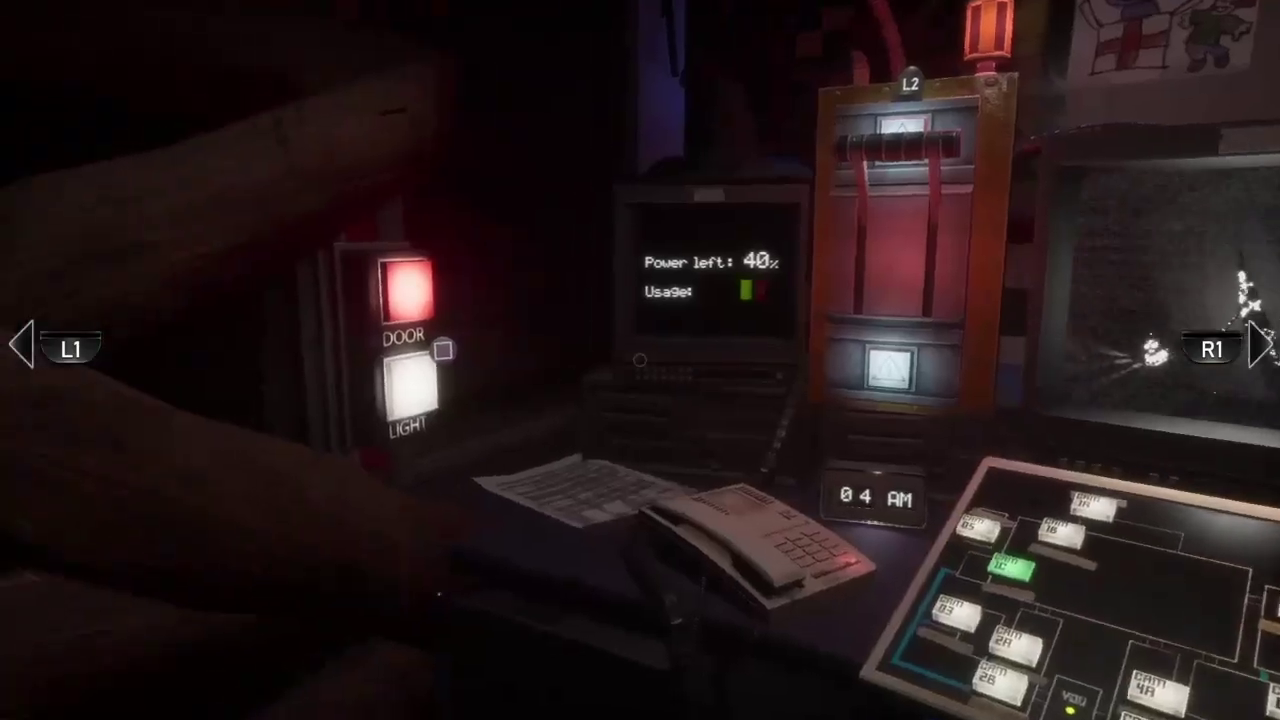
key("Right")
key("Right")
key("Left")
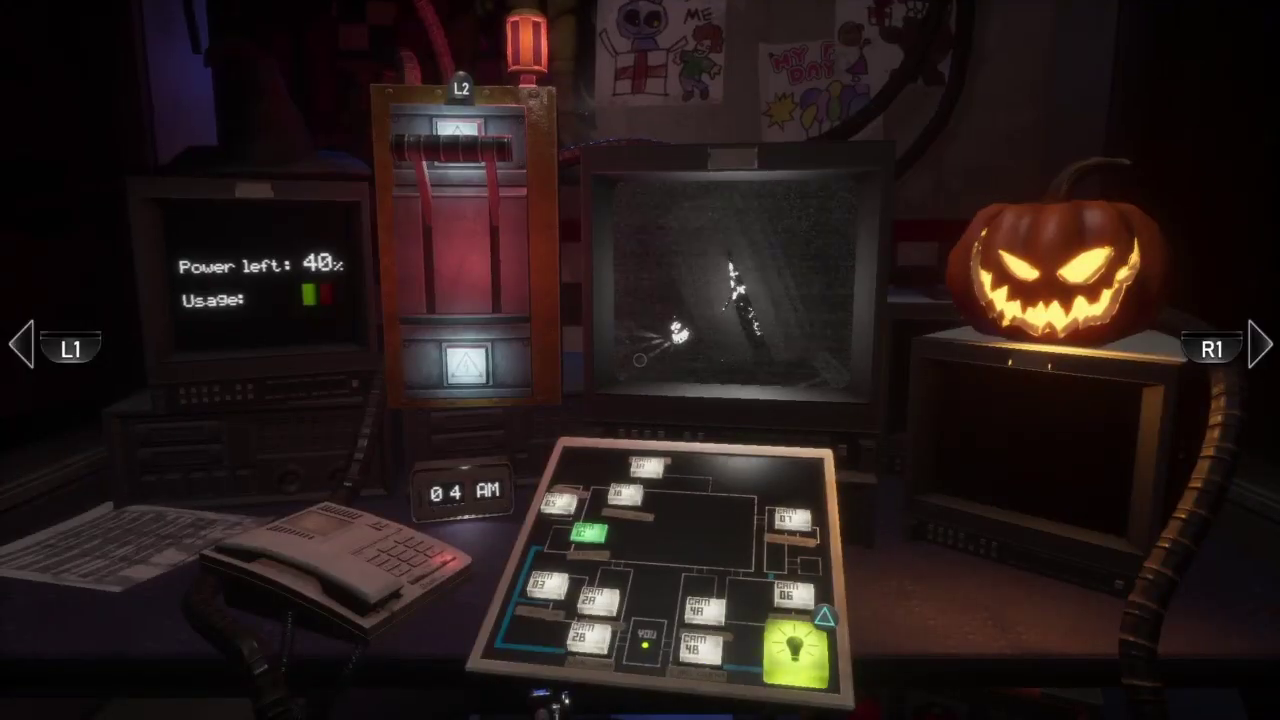
key("Right")
key("Left")
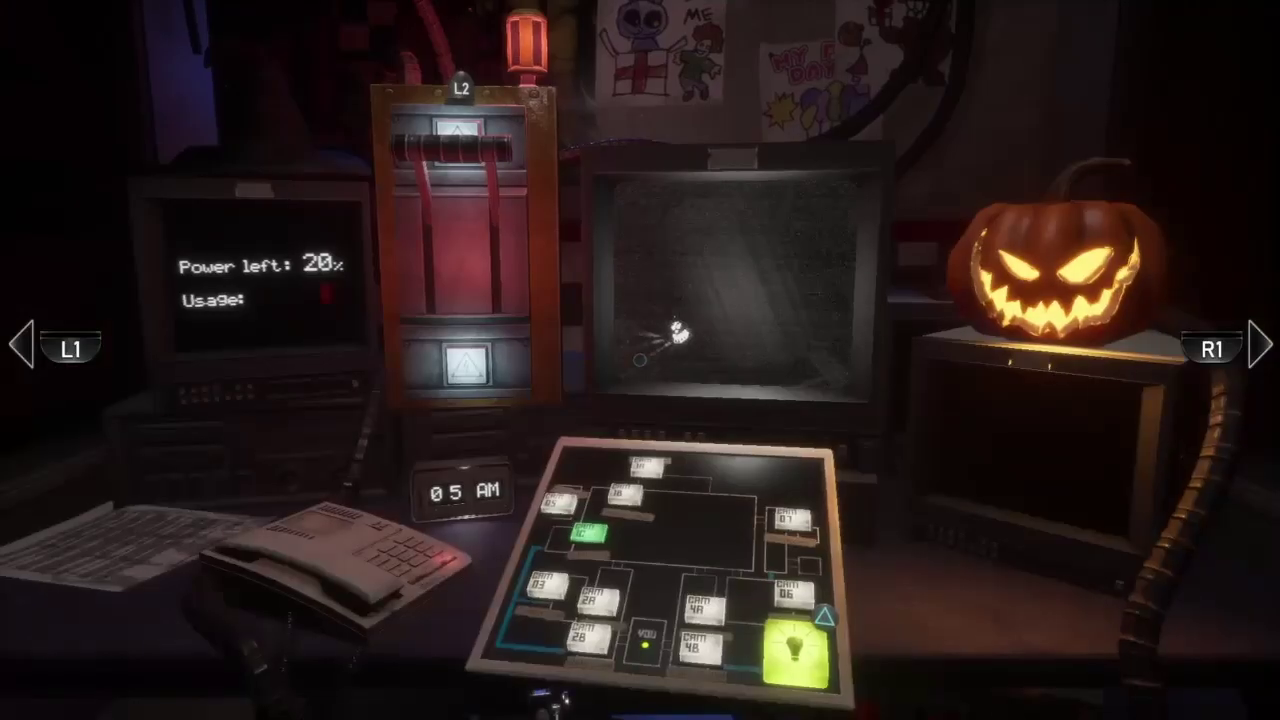
Step: Watch the right doorway while cycling to CAM 1C, 2B and 06 until 6 AM
key("Down")
key("Up")
key("Left")
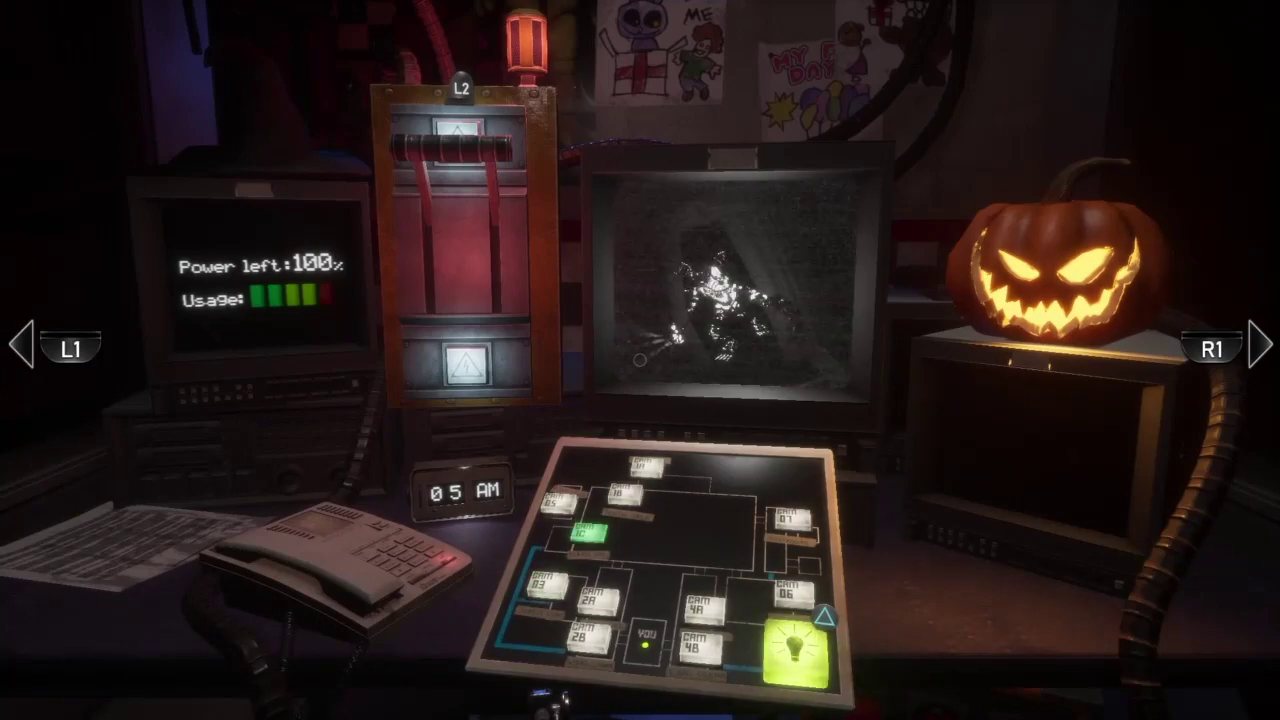
key("Right")
key("Left")
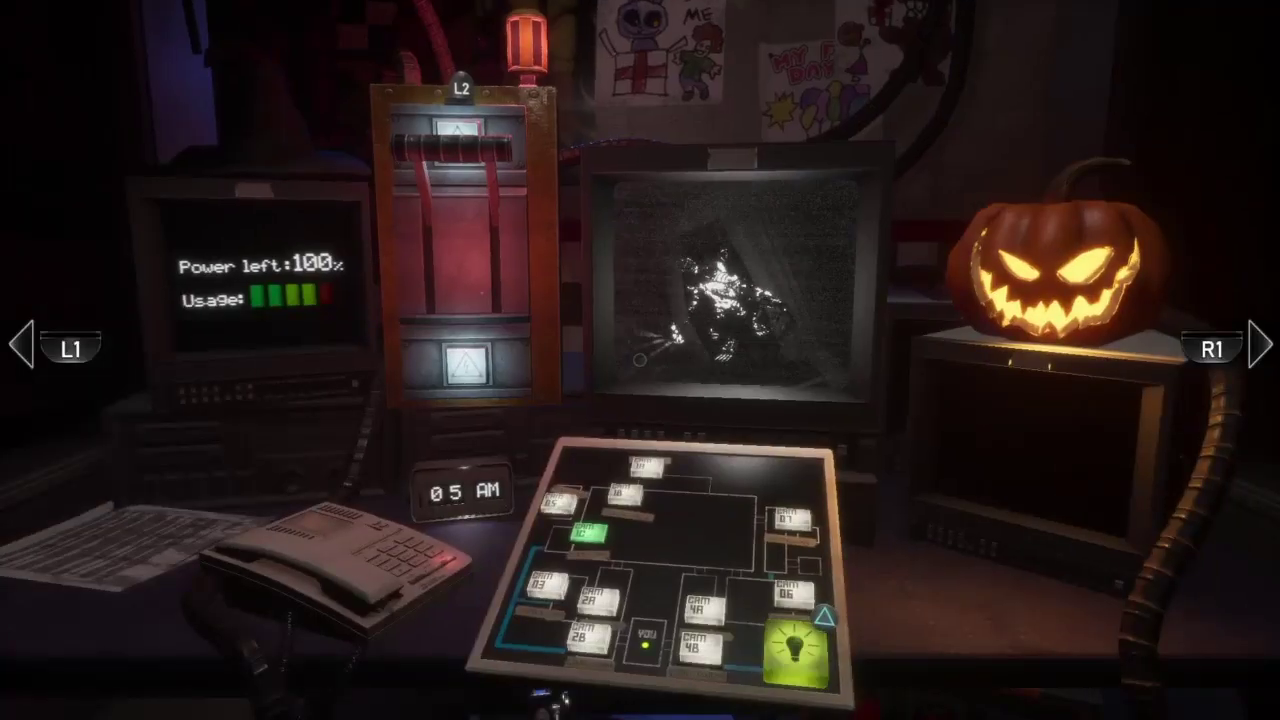
key("Right")
key("Left")
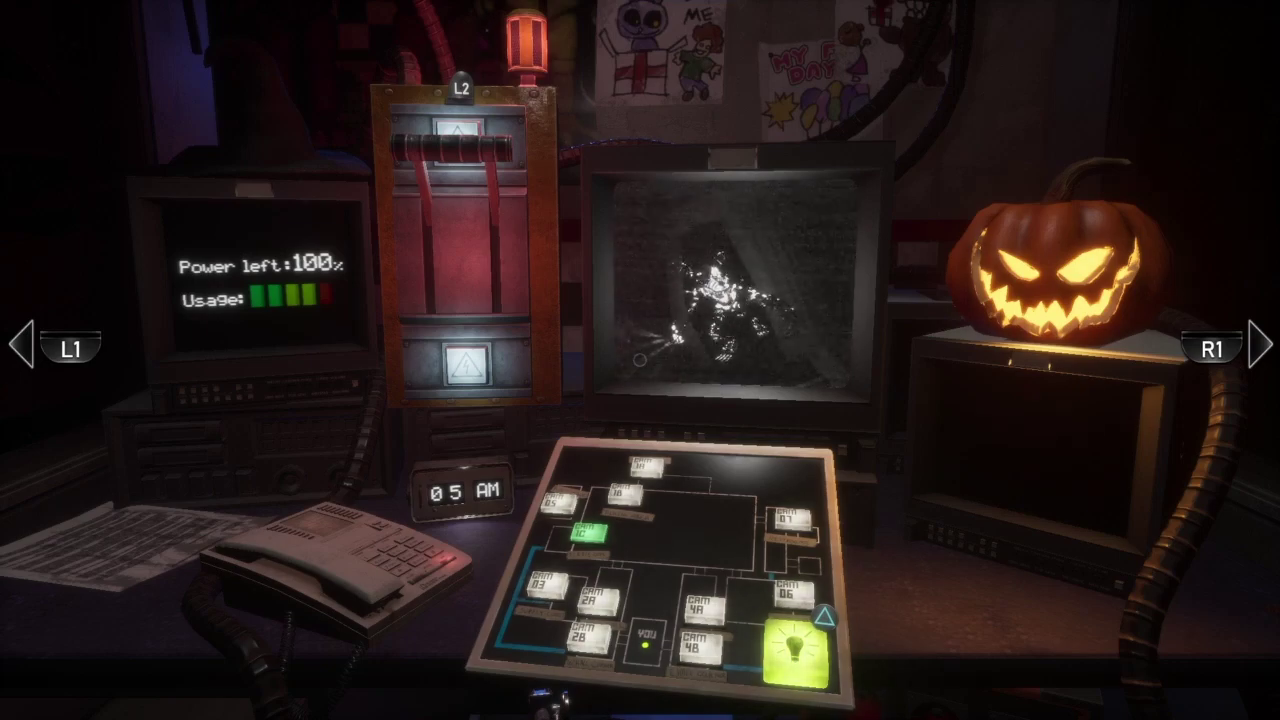
key("Right")
key("Left")
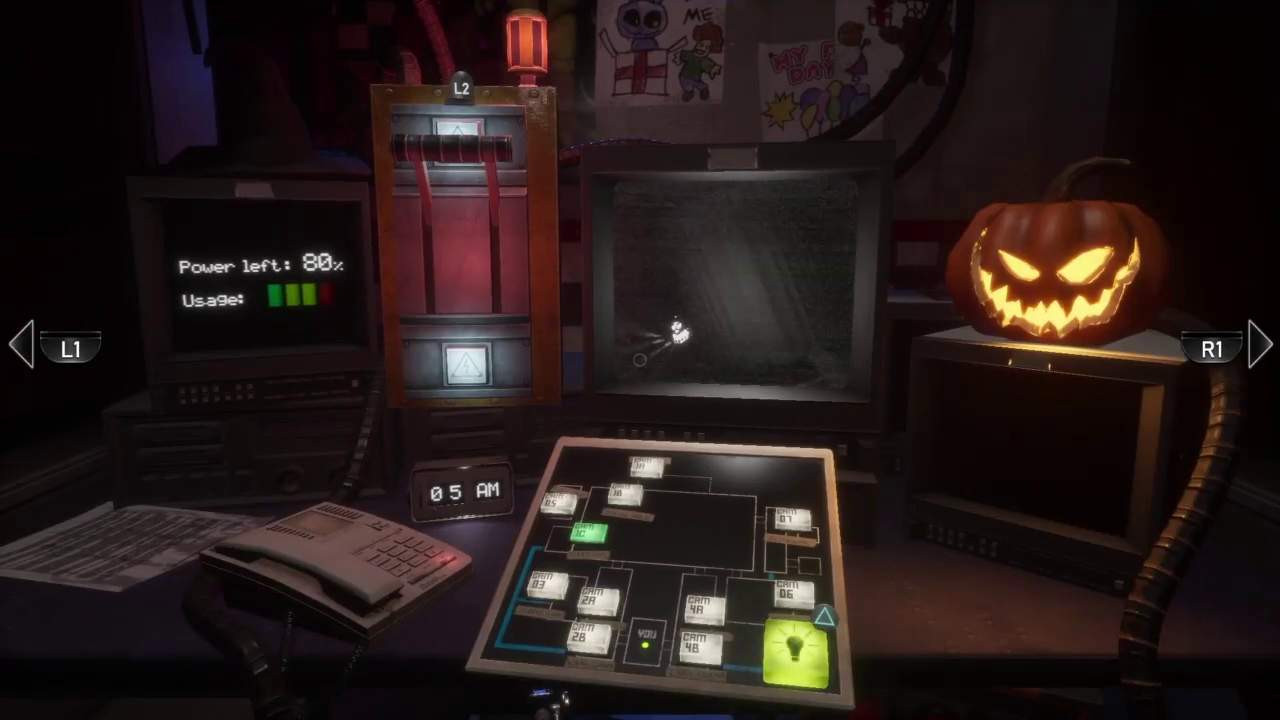
key("Right")
key("Right")
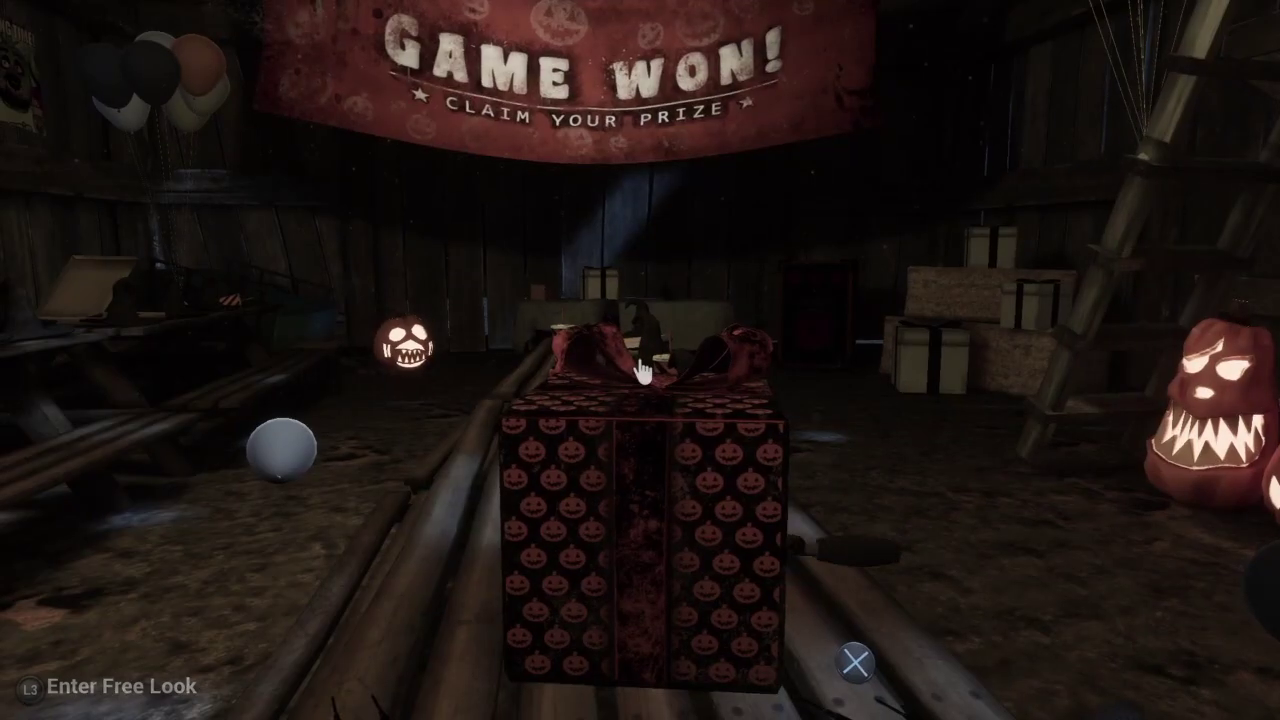
Step: Open the gift box and put down the Chica of the Sea prize
key("e")
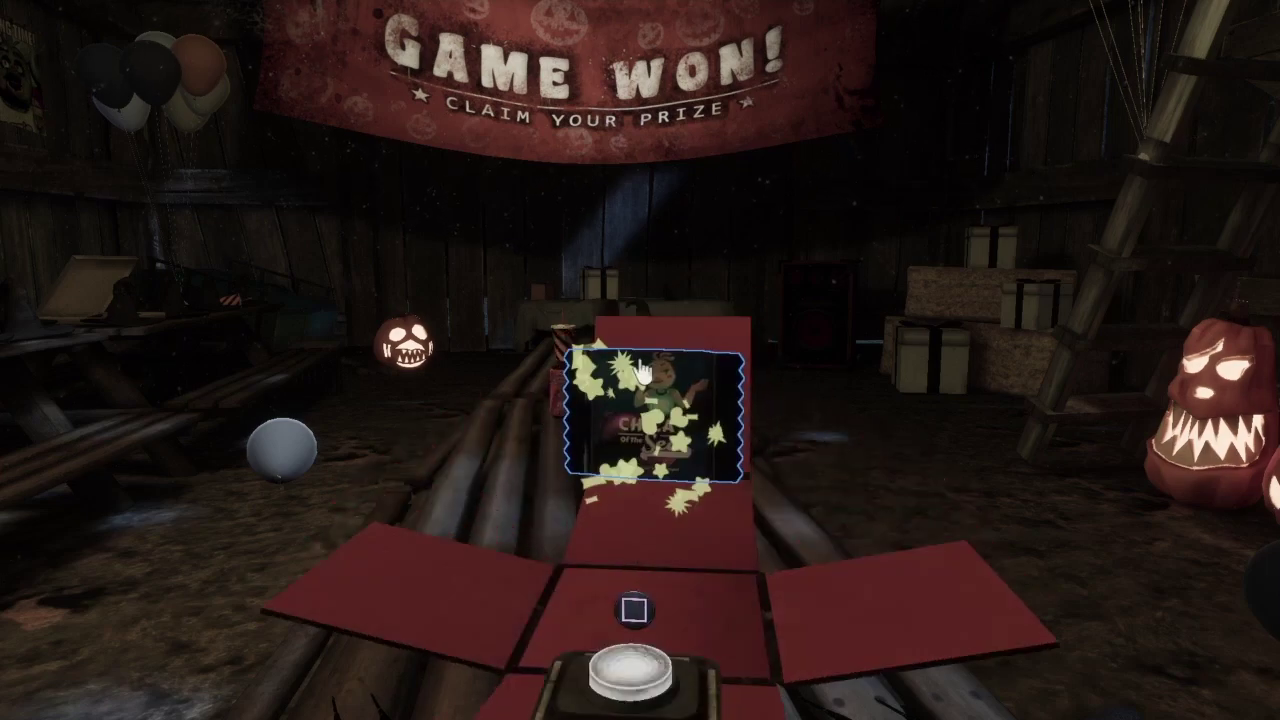
key("e")
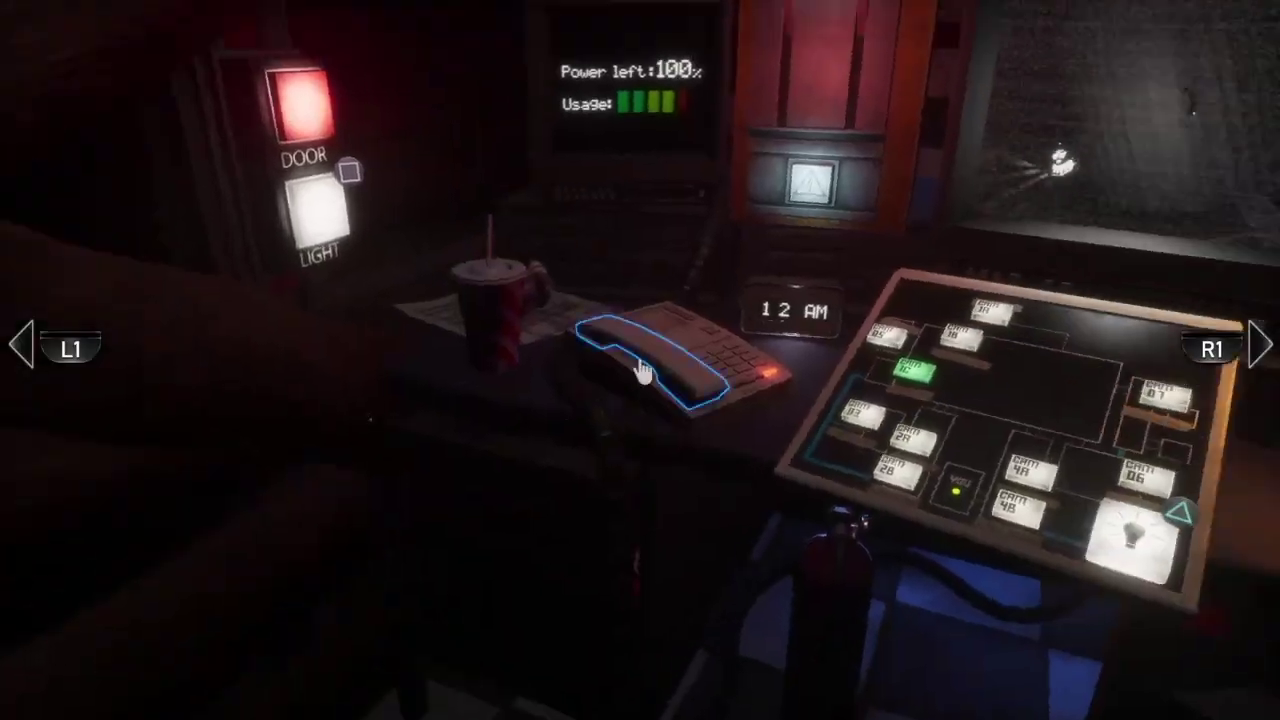
Step: Answer the phone, view CAM 1C, 1A and 1B, and briefly flash the camera light
left_click(640, 360)
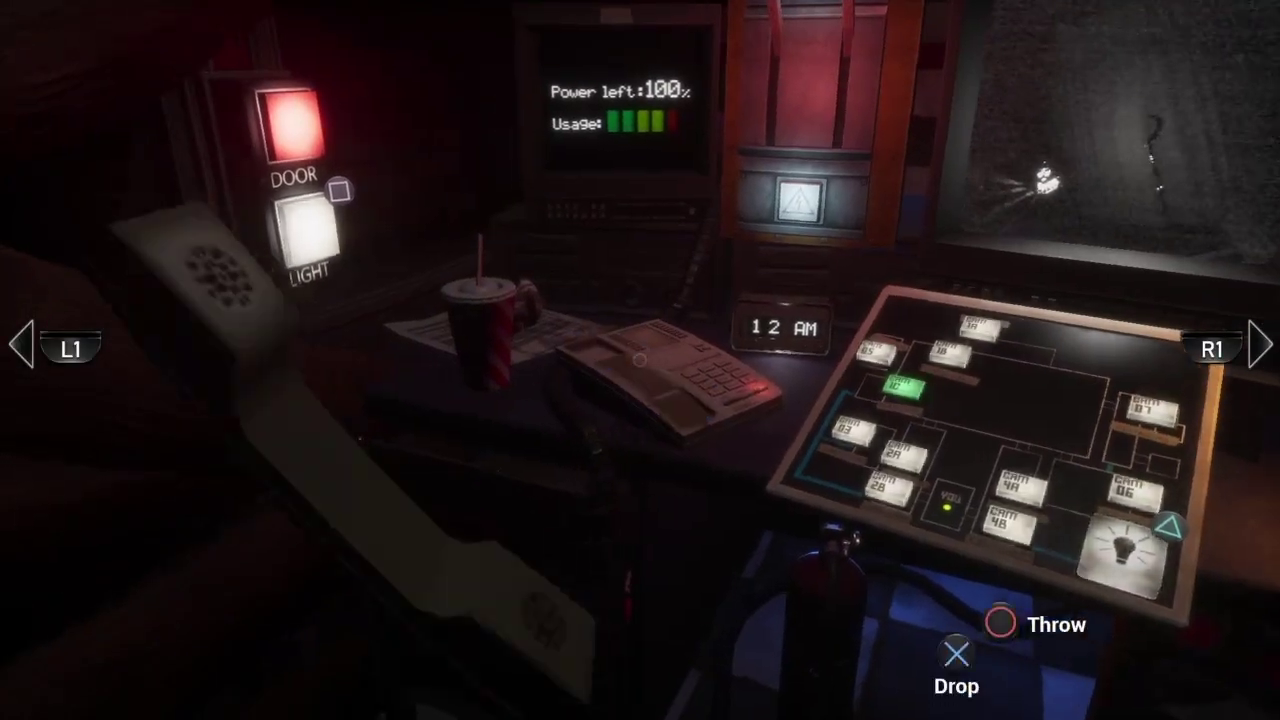
key("Right")
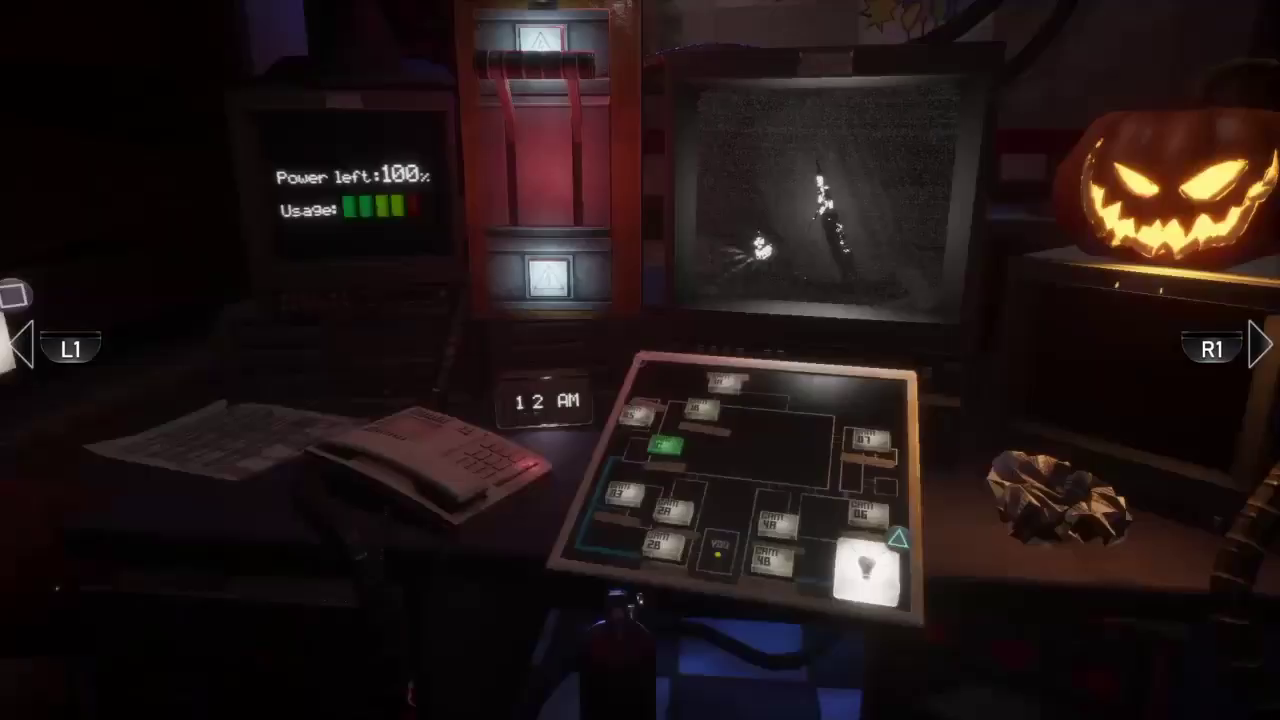
key("Down")
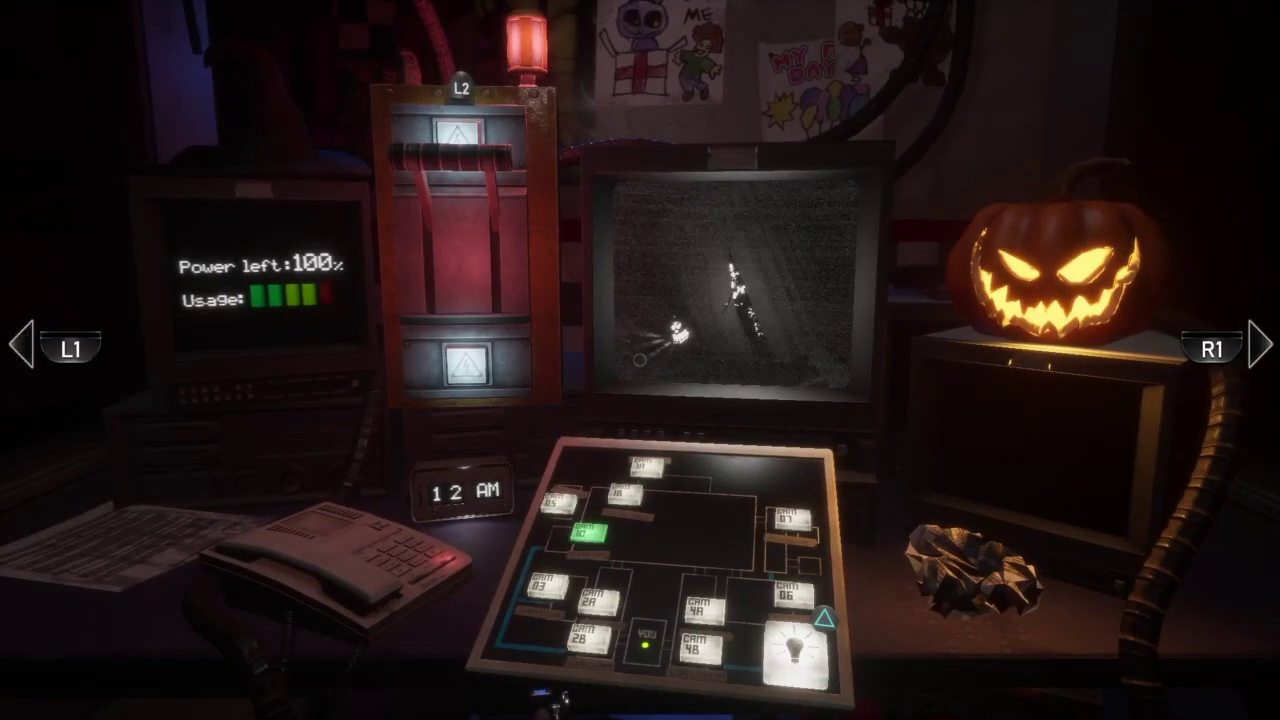
key("Up")
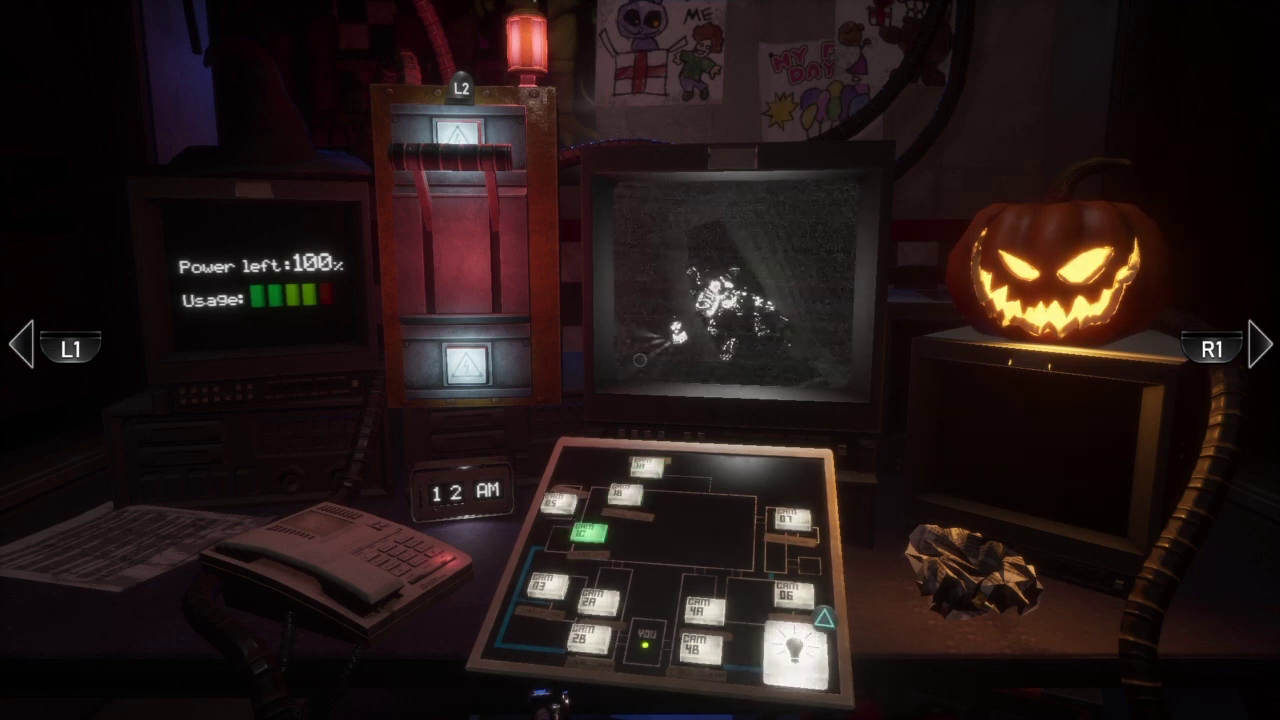
key("space")
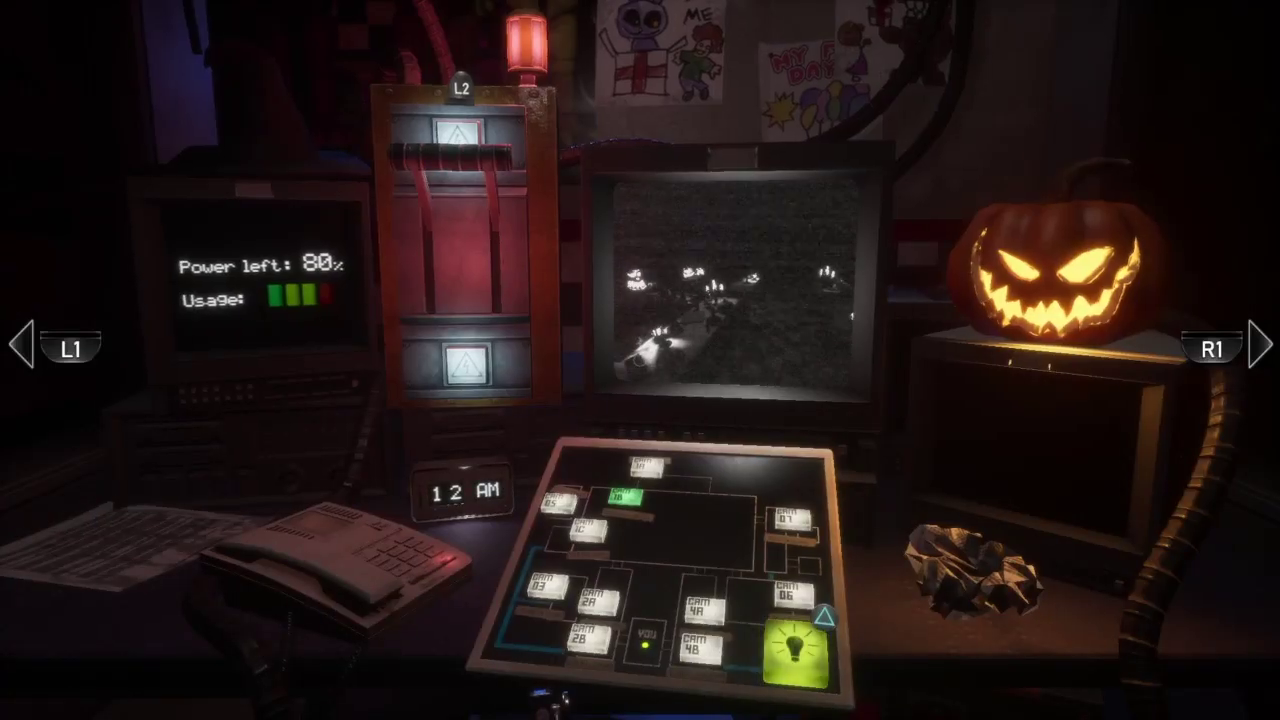
key("space")
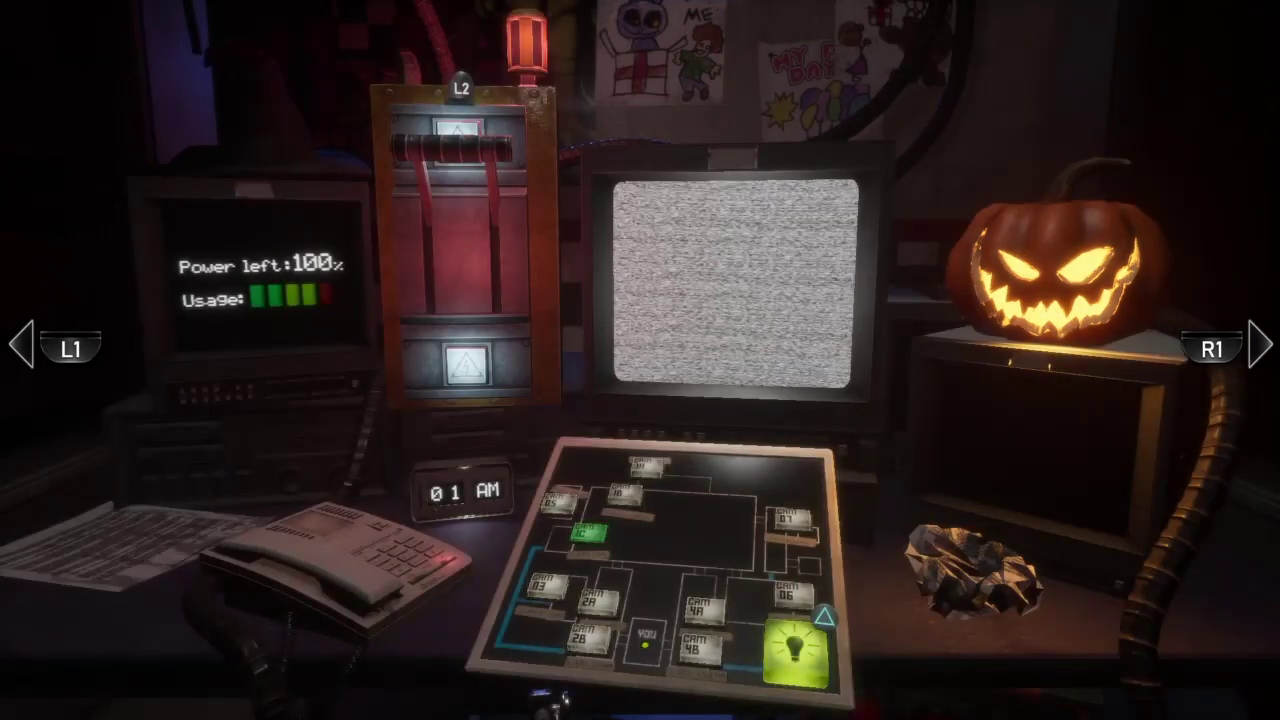
key("Up")
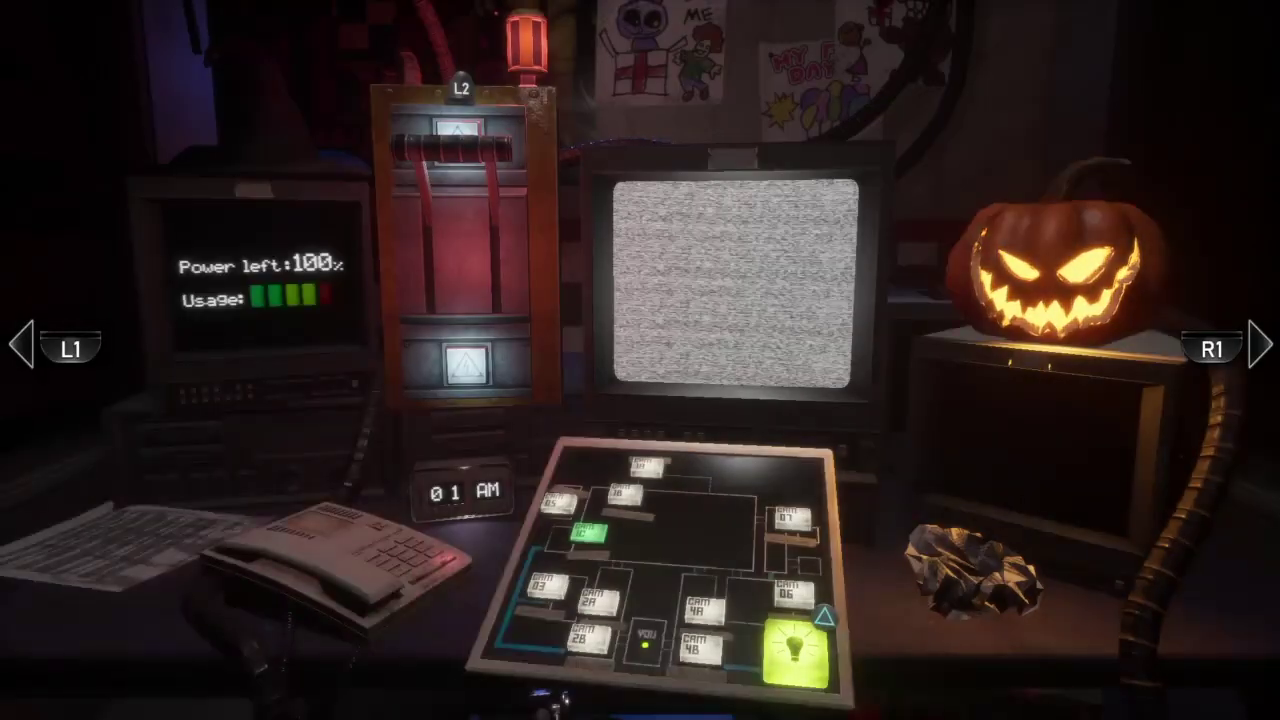
Step: Glance at the left doorway and switch the monitor to CAM 1B
key("Left")
key("Right")
key("Up")
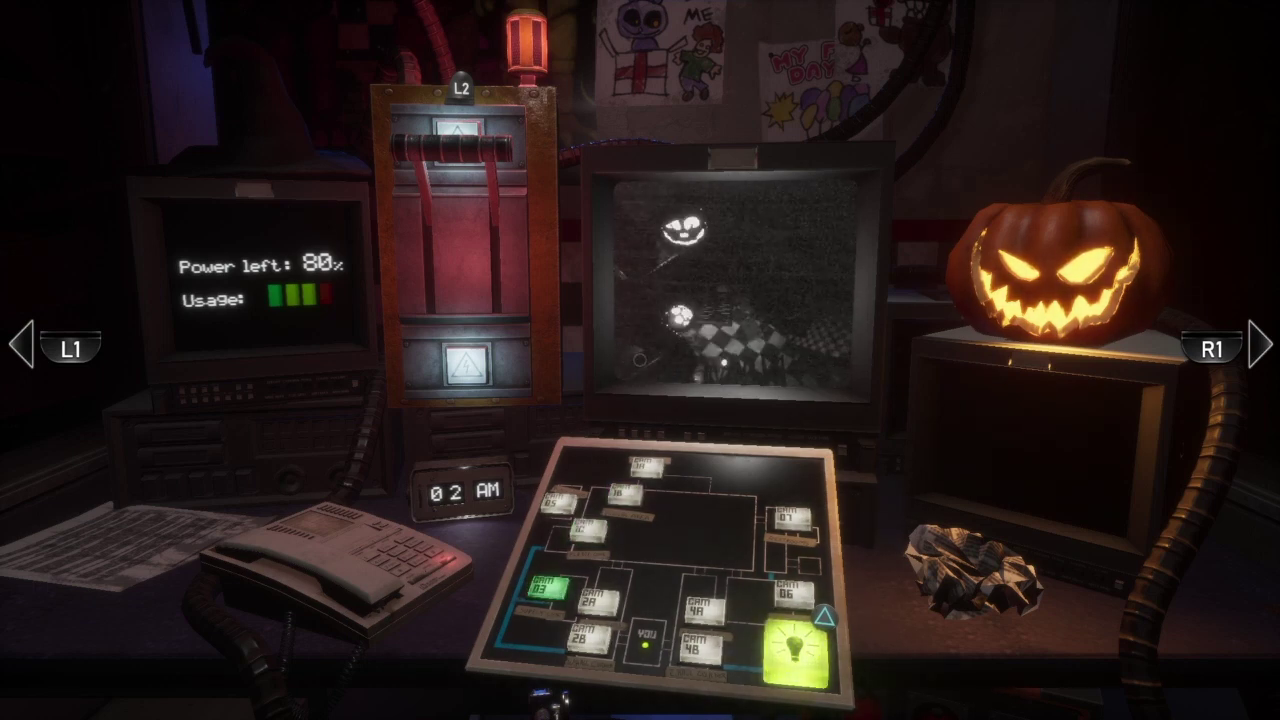
Step: Check both doorways while viewing CAM 4A and CAM 2B
key("Right")
key("Left")
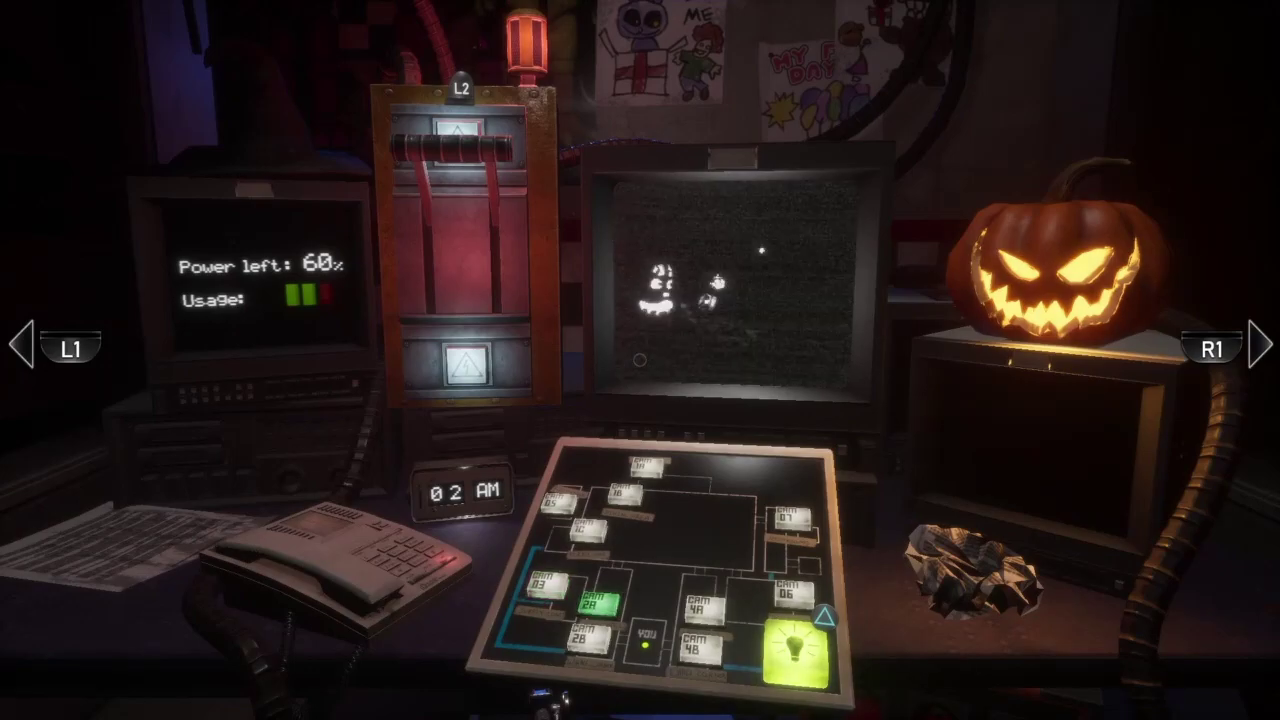
key("Right")
key("Left")
key("Down")
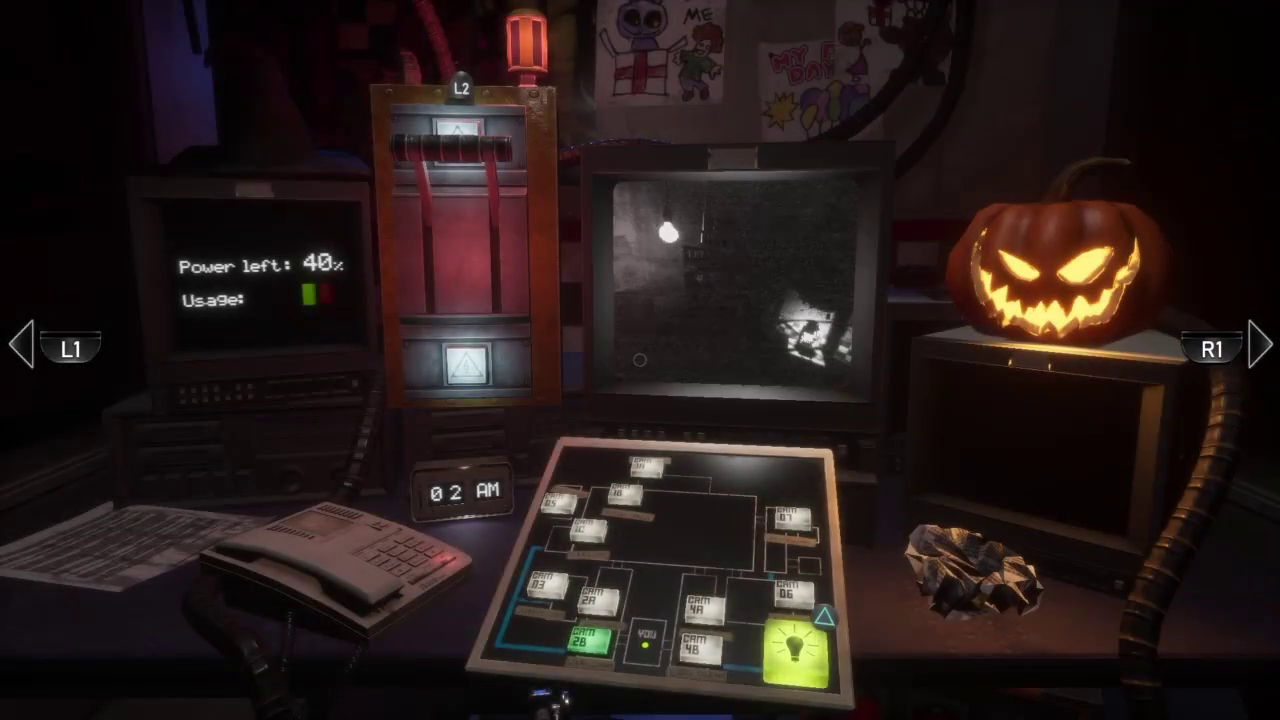
key("Left")
key("Right")
key("Right")
key("Left")
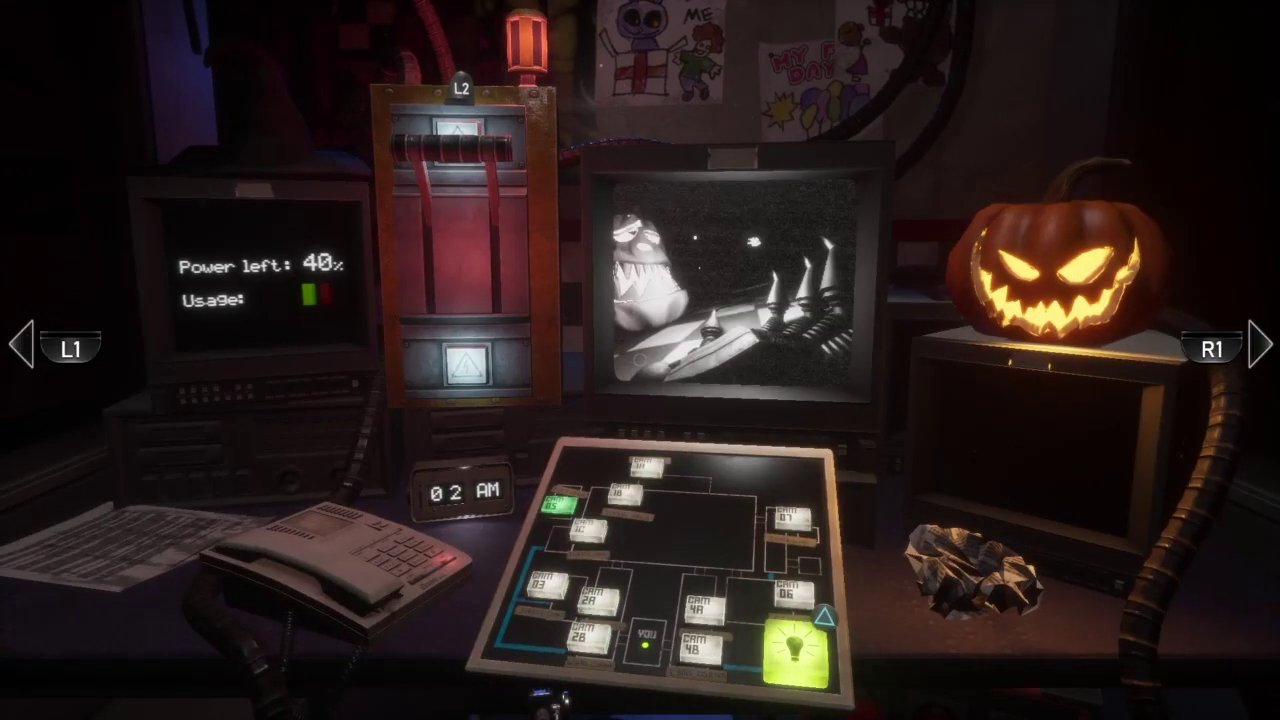
Step: Flip through CAM 1A, 07, 4B and 1C, then check the right door
key("Up")
key("Right")
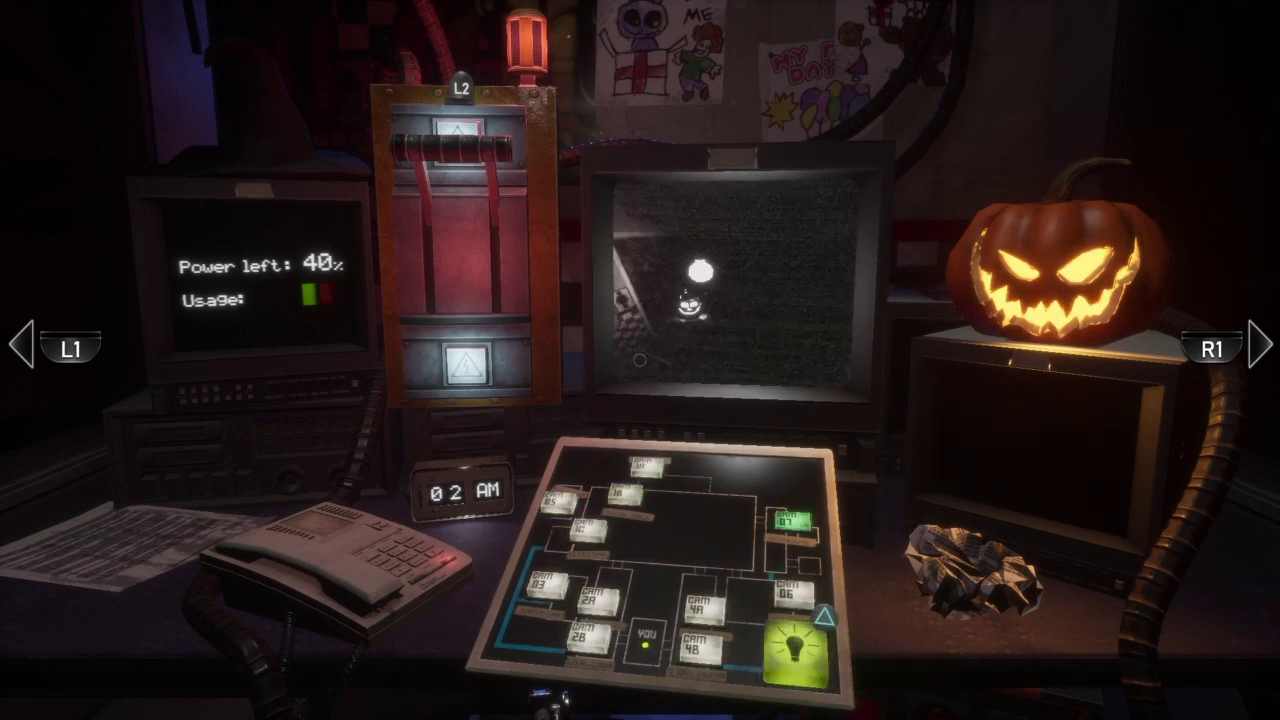
key("Down")
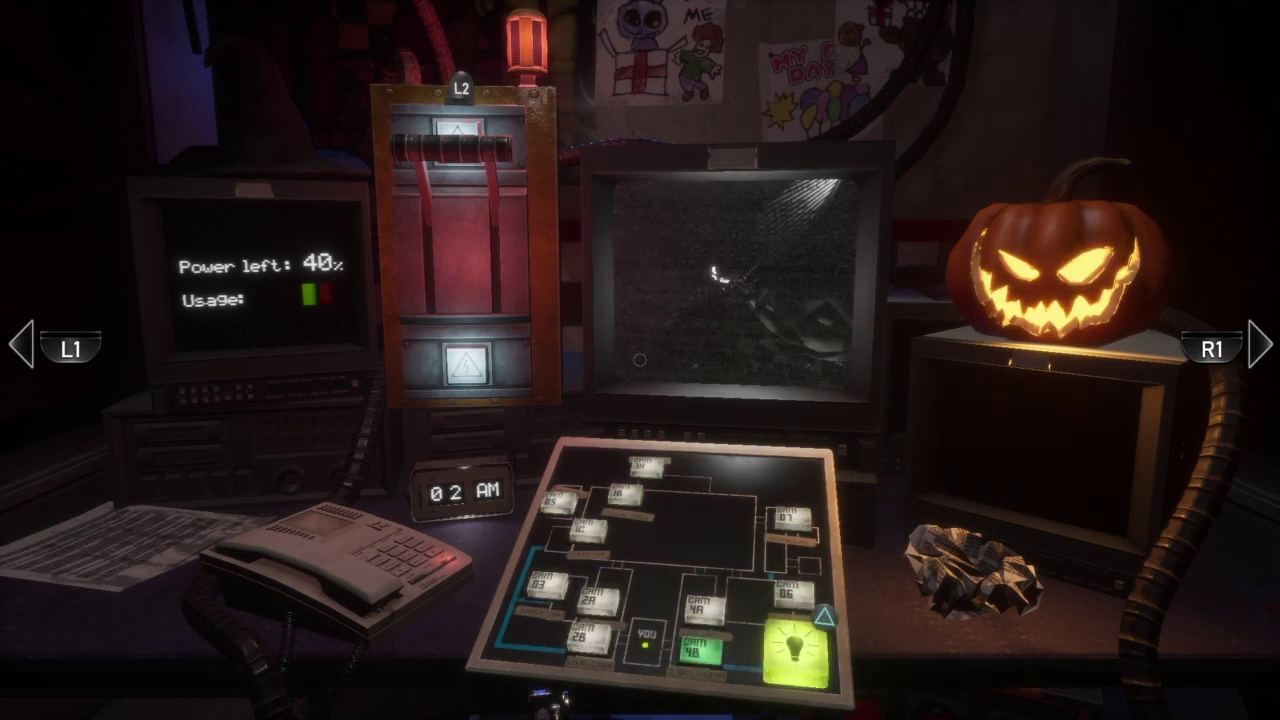
key("Left")
key("Right")
key("Left")
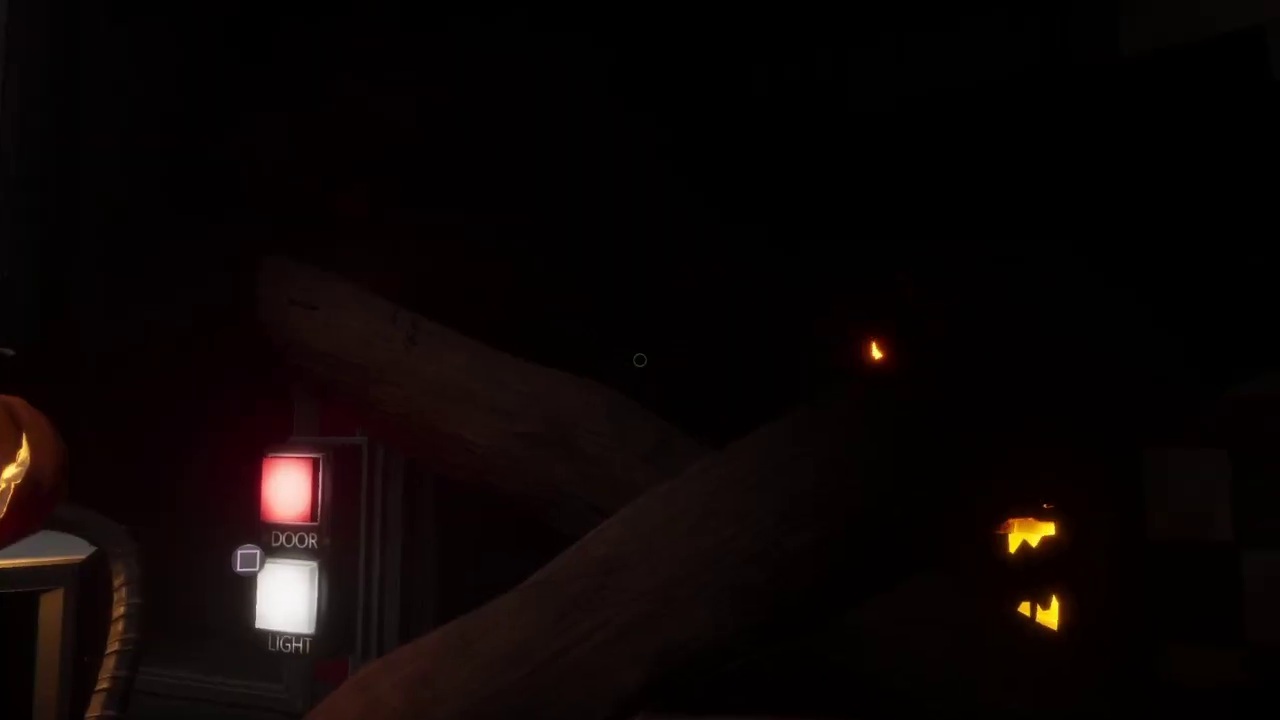
key("a")
key("Up")
key("Up")
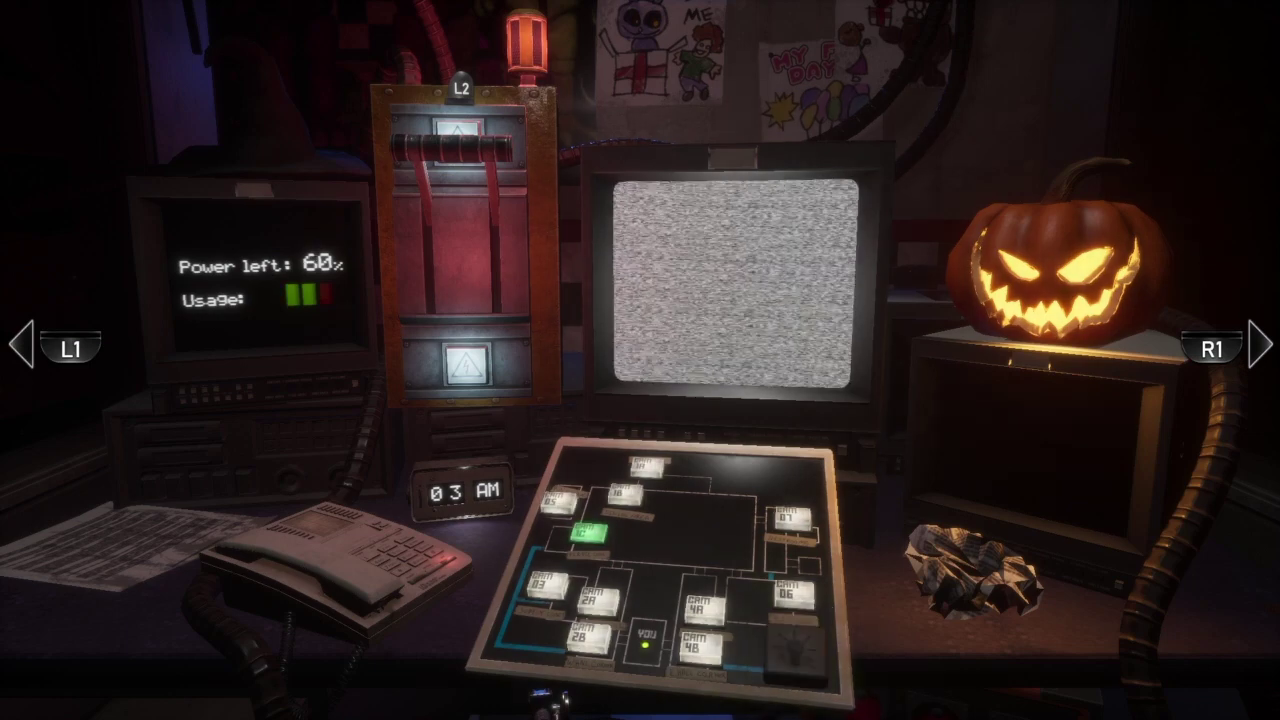
Step: Light the current camera feed, switch the light off, and check the right door twice
key("space")
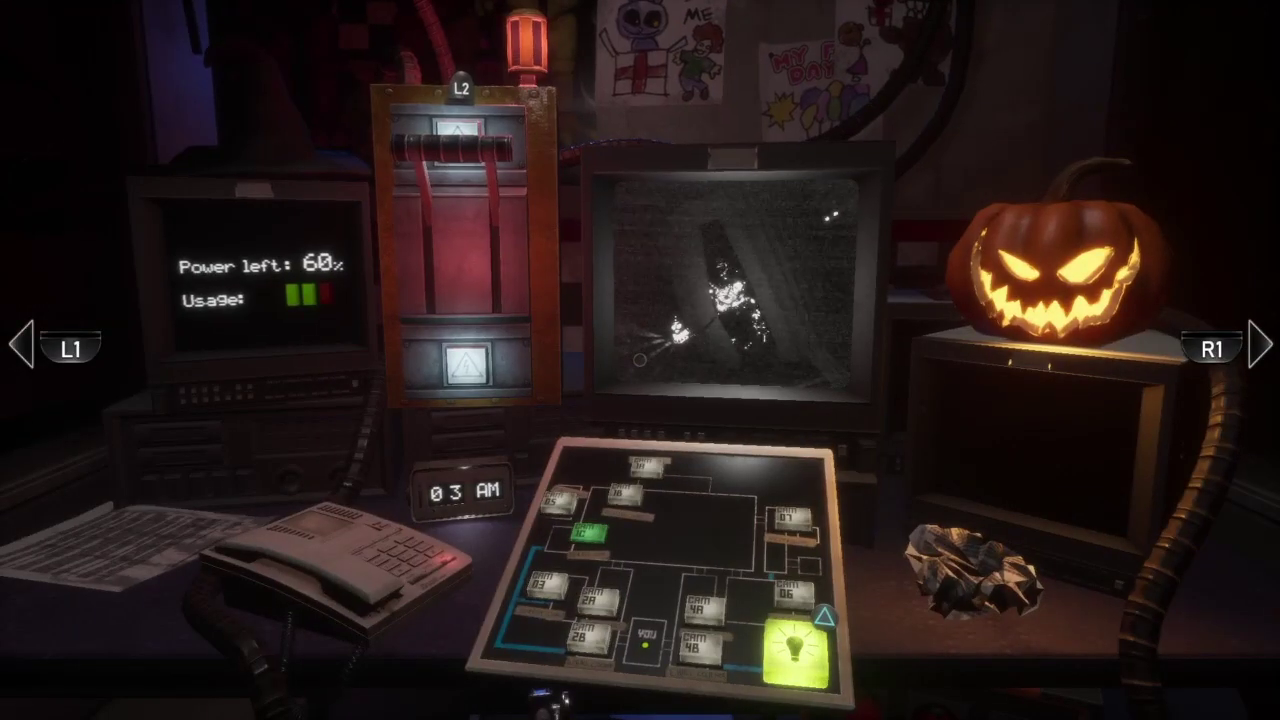
key("space")
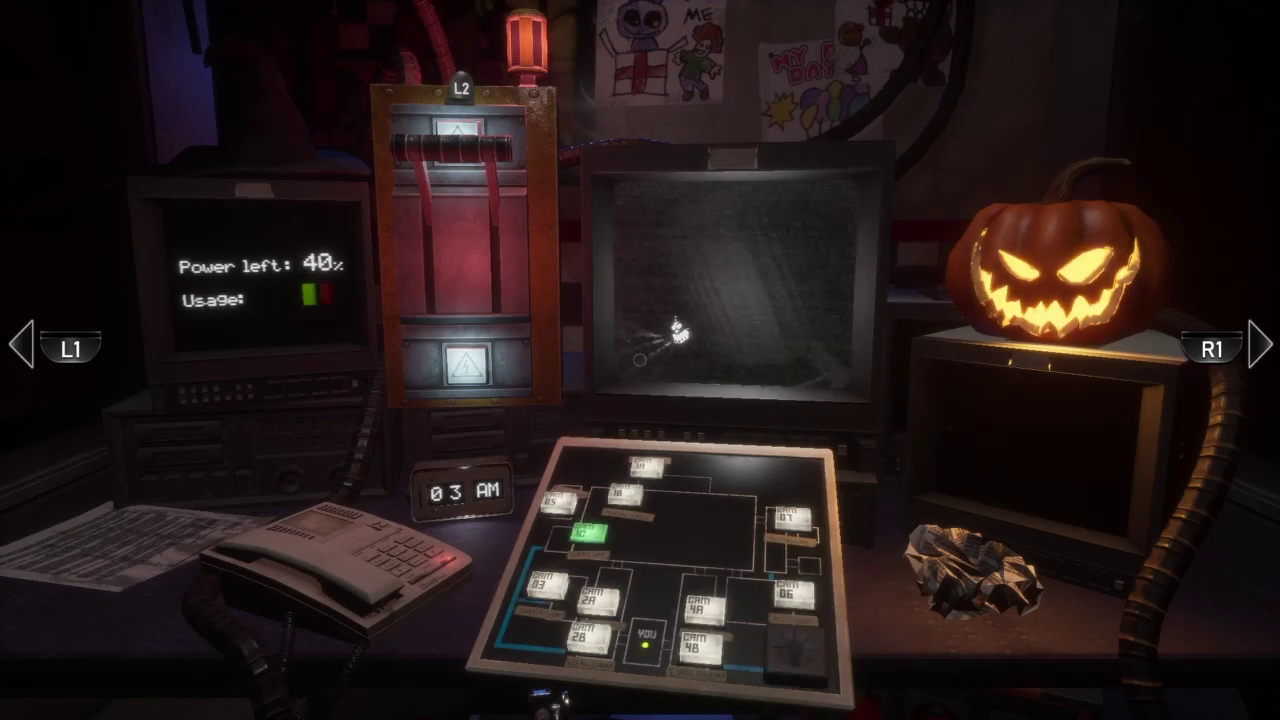
key("Right")
key("Left")
key("space")
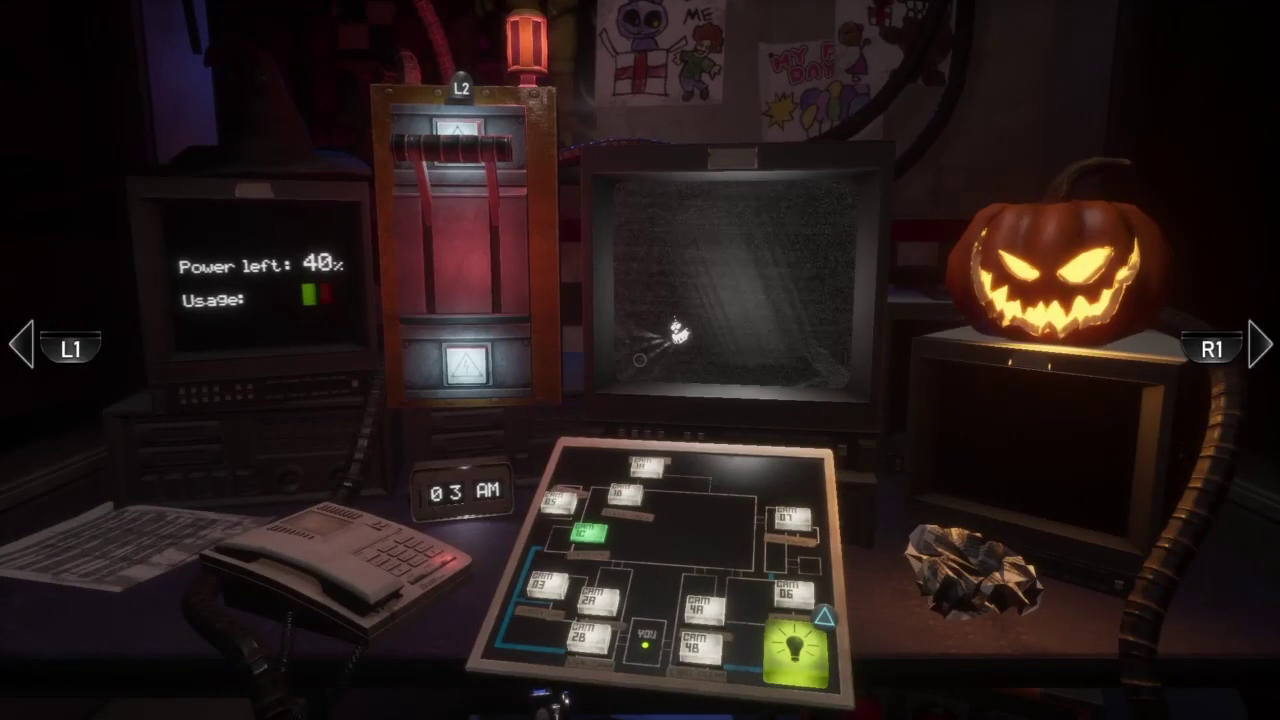
key("Right")
key("Left")
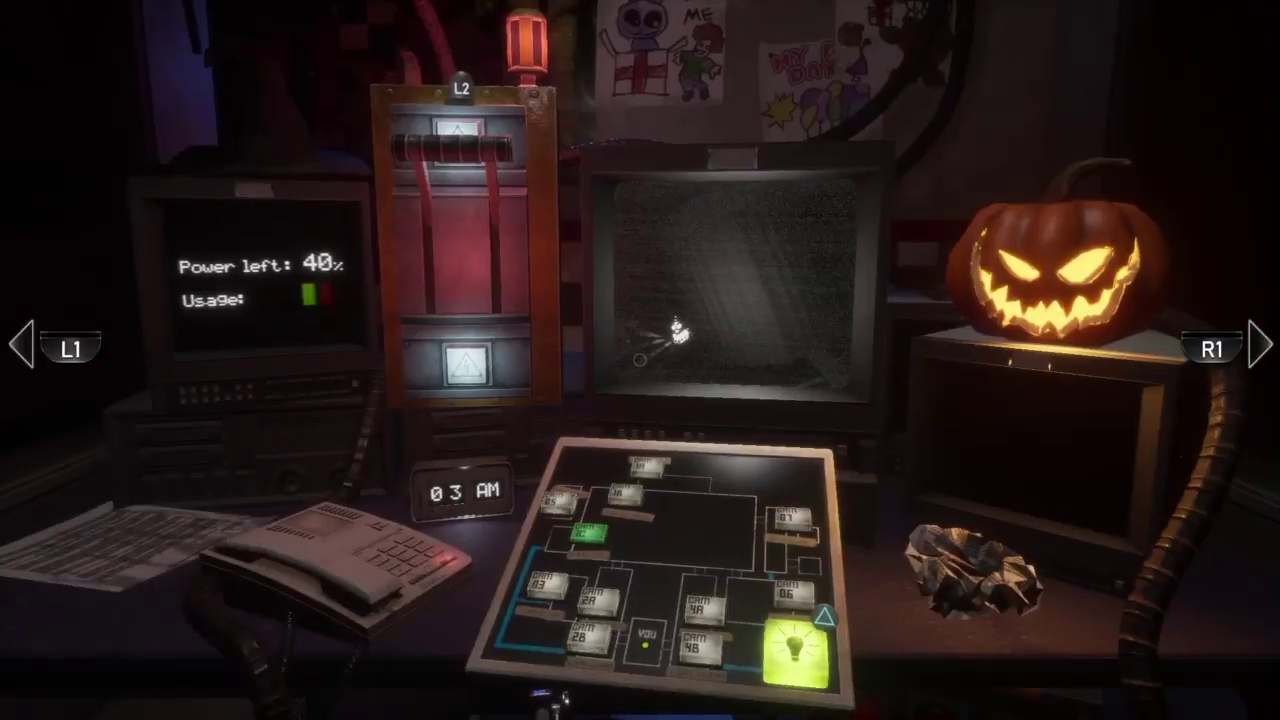
Step: Cycle the monitor to CAM 4B, back to CAM 1C, then to CAM 2A
key("Down")
key("Down")
key("Right")
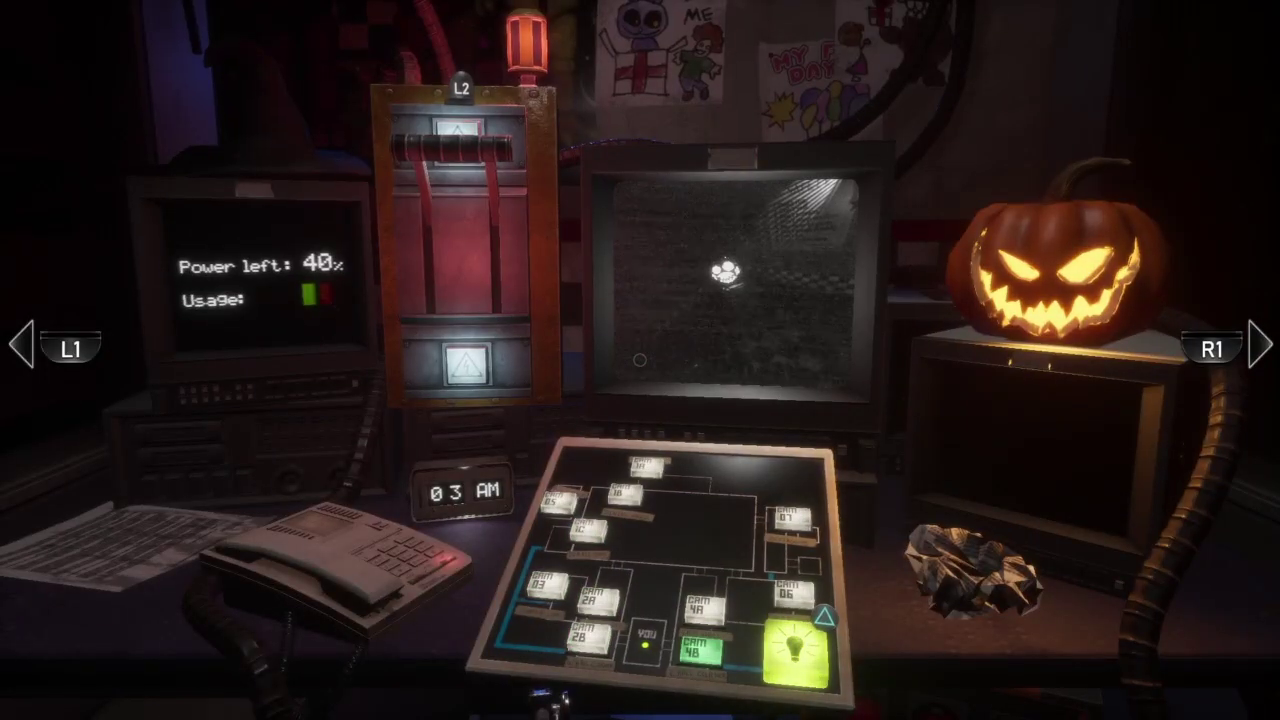
key("Left")
key("Up")
key("Up")
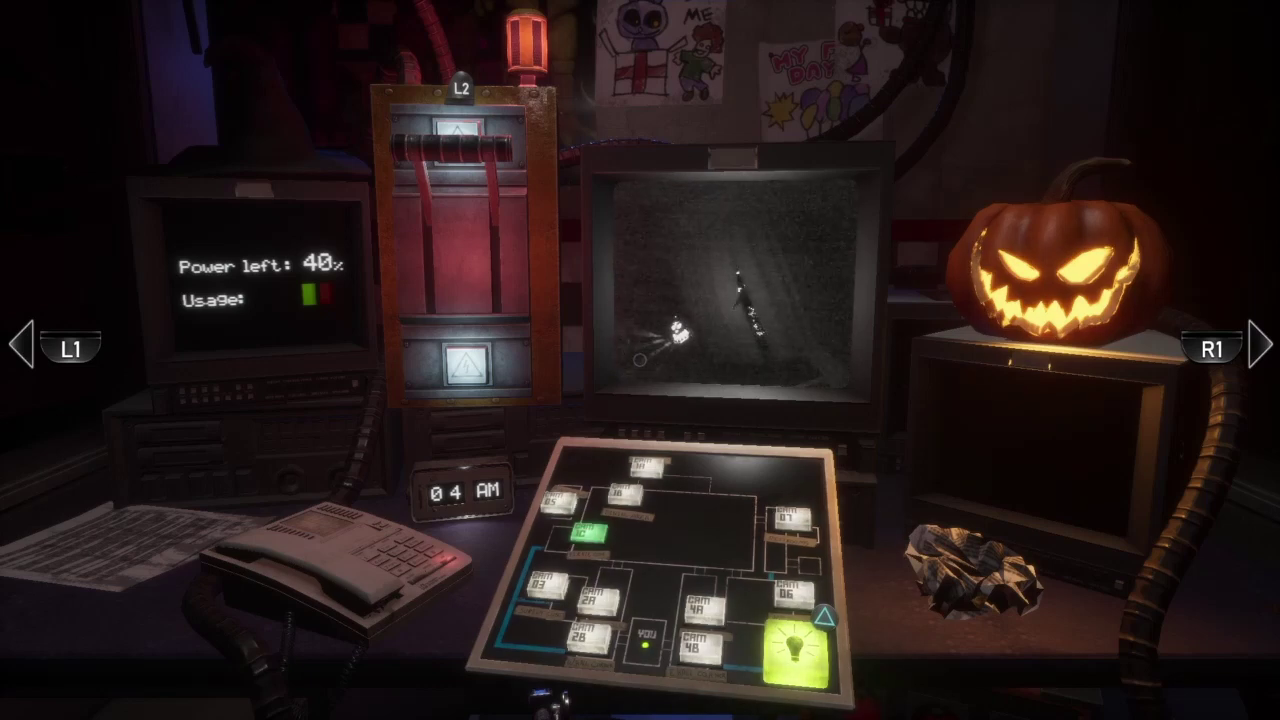
key("Down")
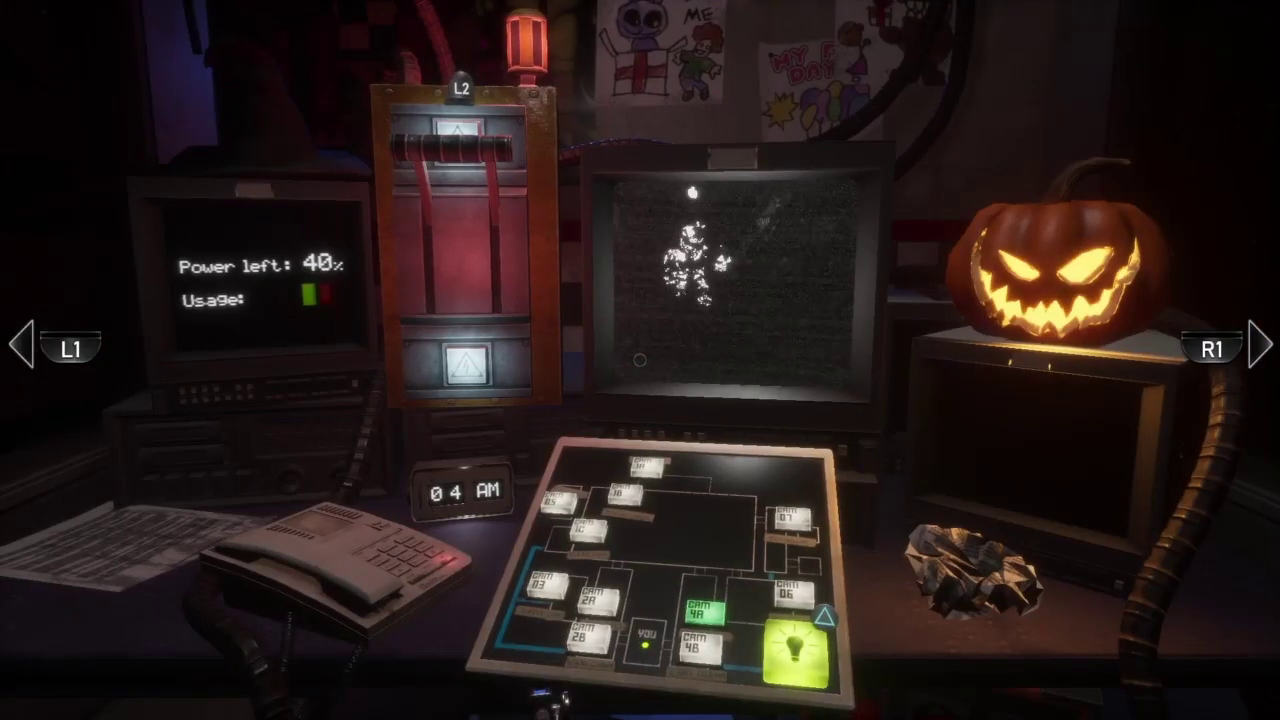
Step: Peek at CAM 4A, return to CAM 2A and CAM 1C, check both doors, then view CAM 03
key("Right")
key("Left")
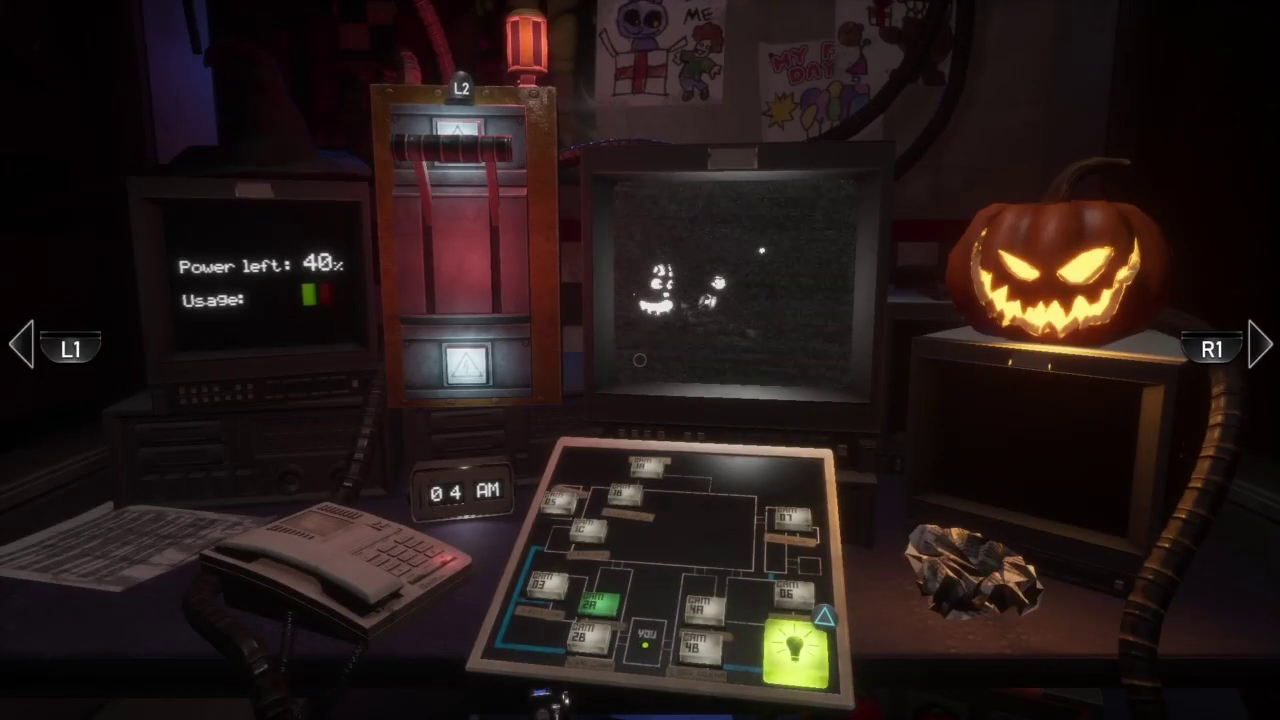
key("Up")
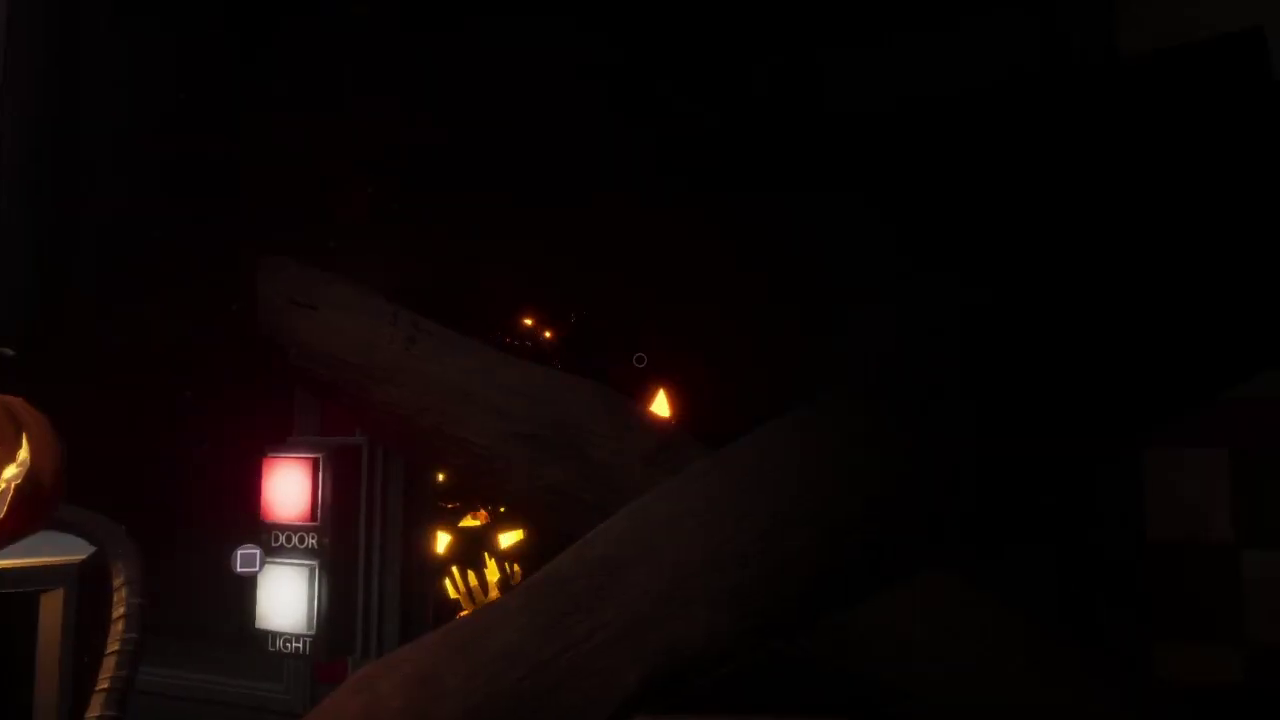
key("e")
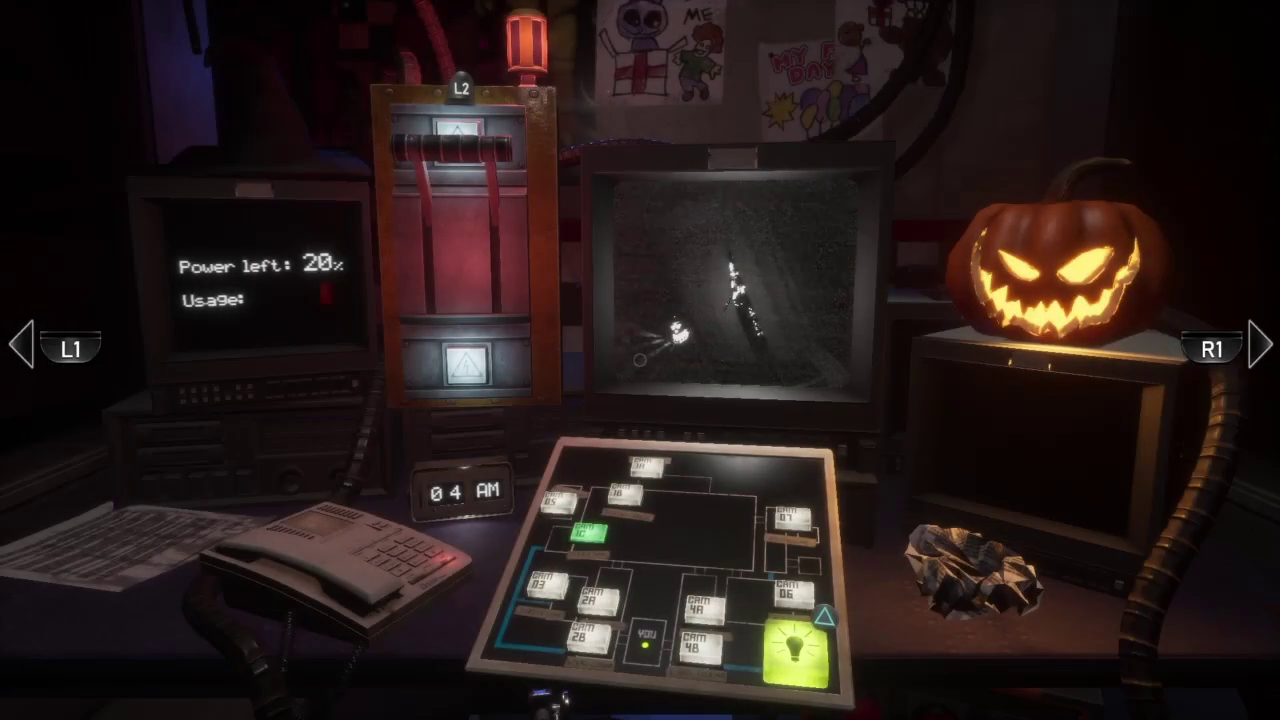
key("e")
key("q")
key("Down")
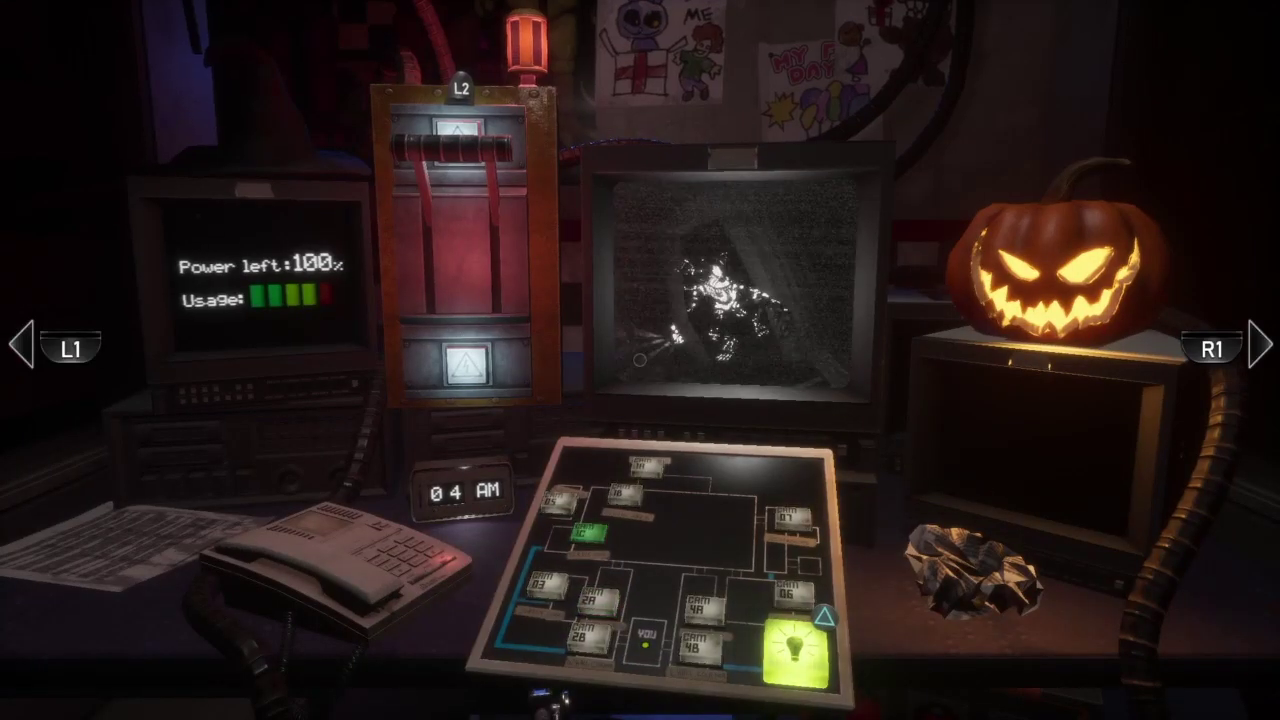
Step: Light CAM 2A to spot the animatronic, check the right door, then move to CAM 07 and CAM 4B
key("Down")
key("space")
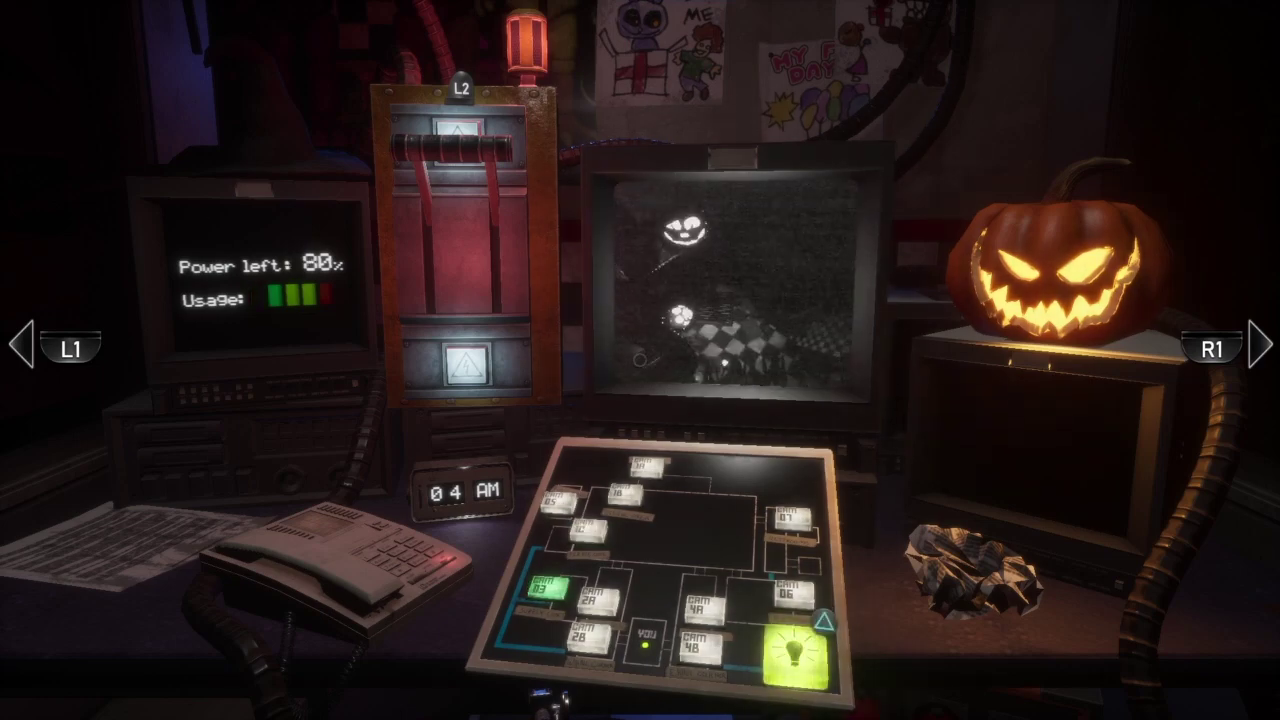
key("d")
key("a")
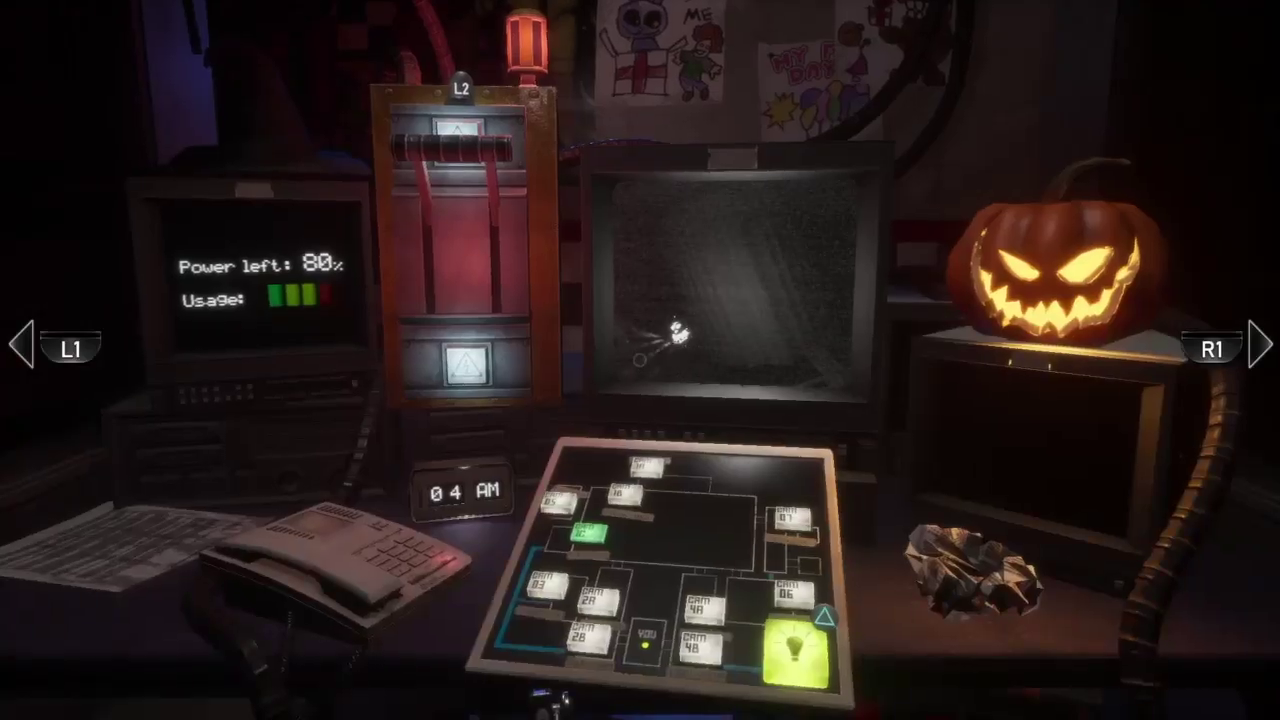
key("Right")
key("Down")
key("Left")
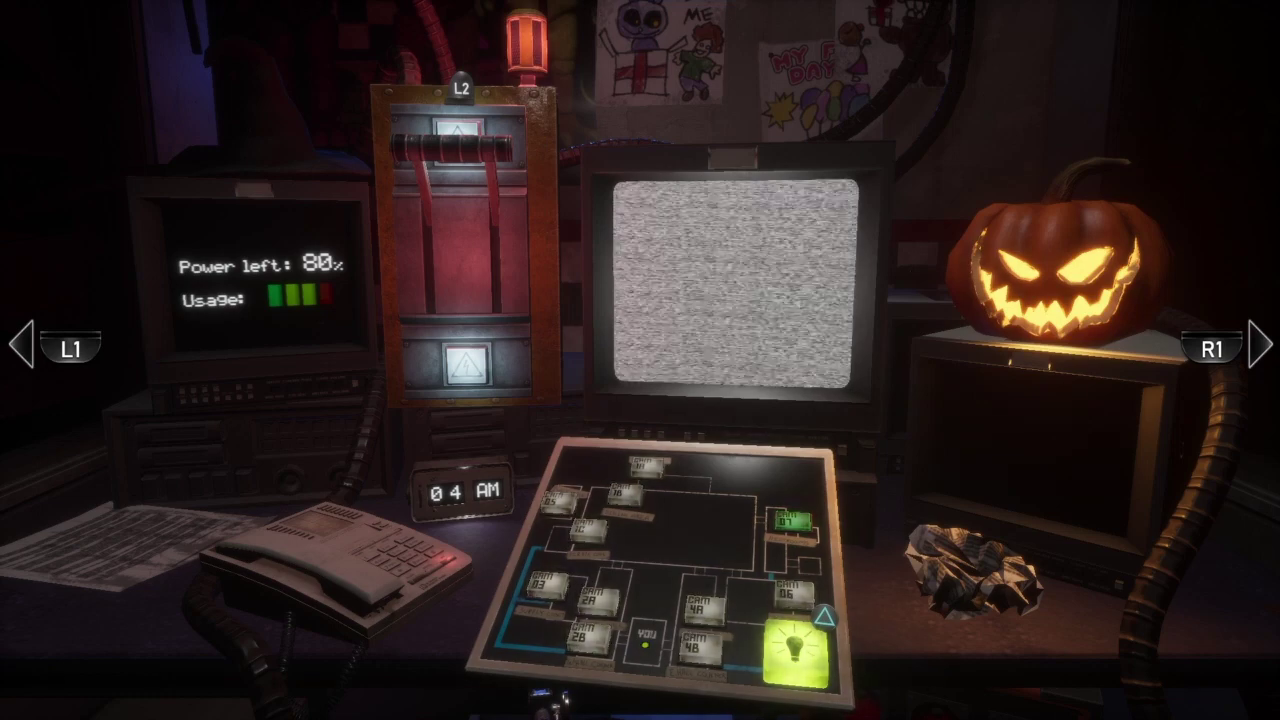
key("Down")
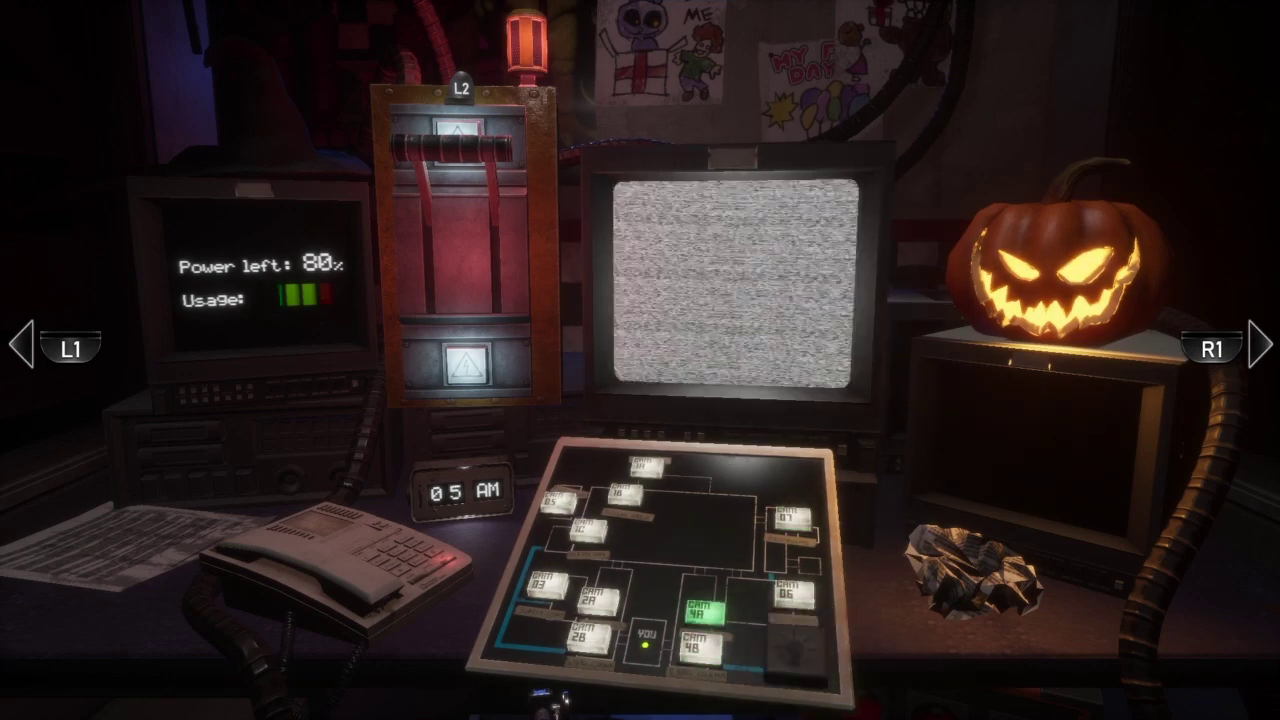
Step: Check CAM 4A and the right door, then light the feed and cycle CAM 1C, 2A, 4A, 1C
key("Up")
key("d")
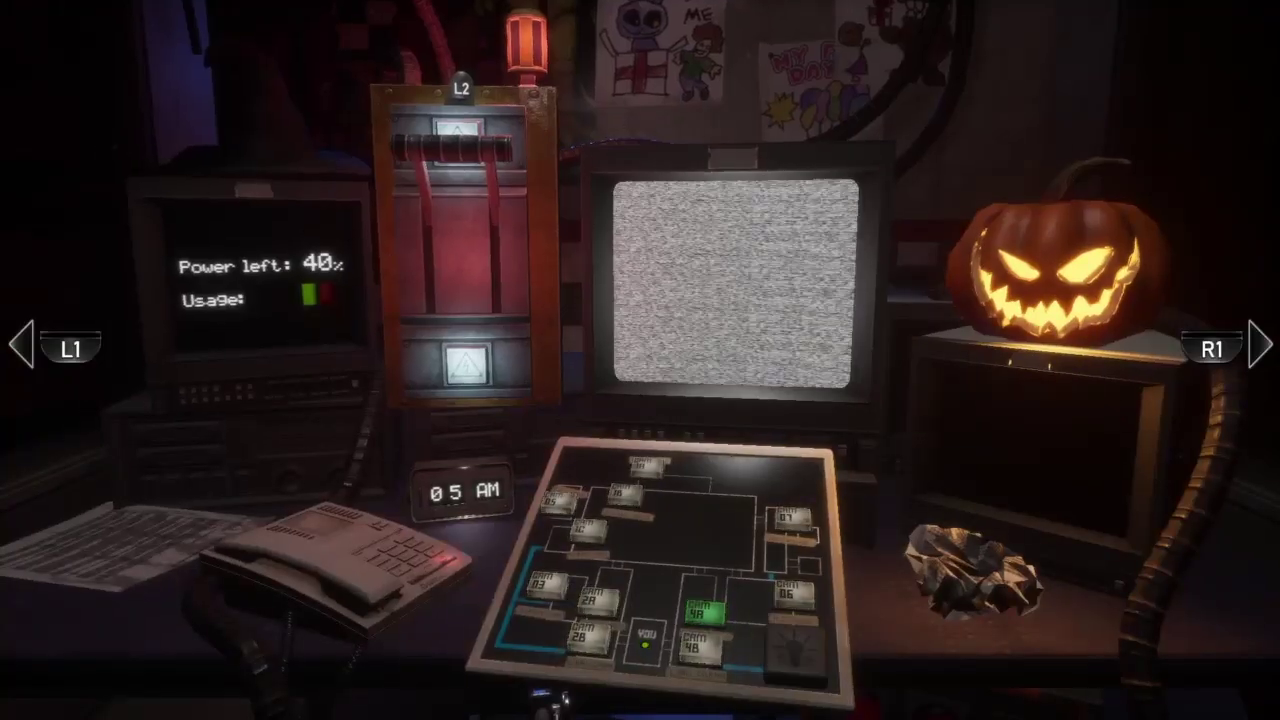
key("space")
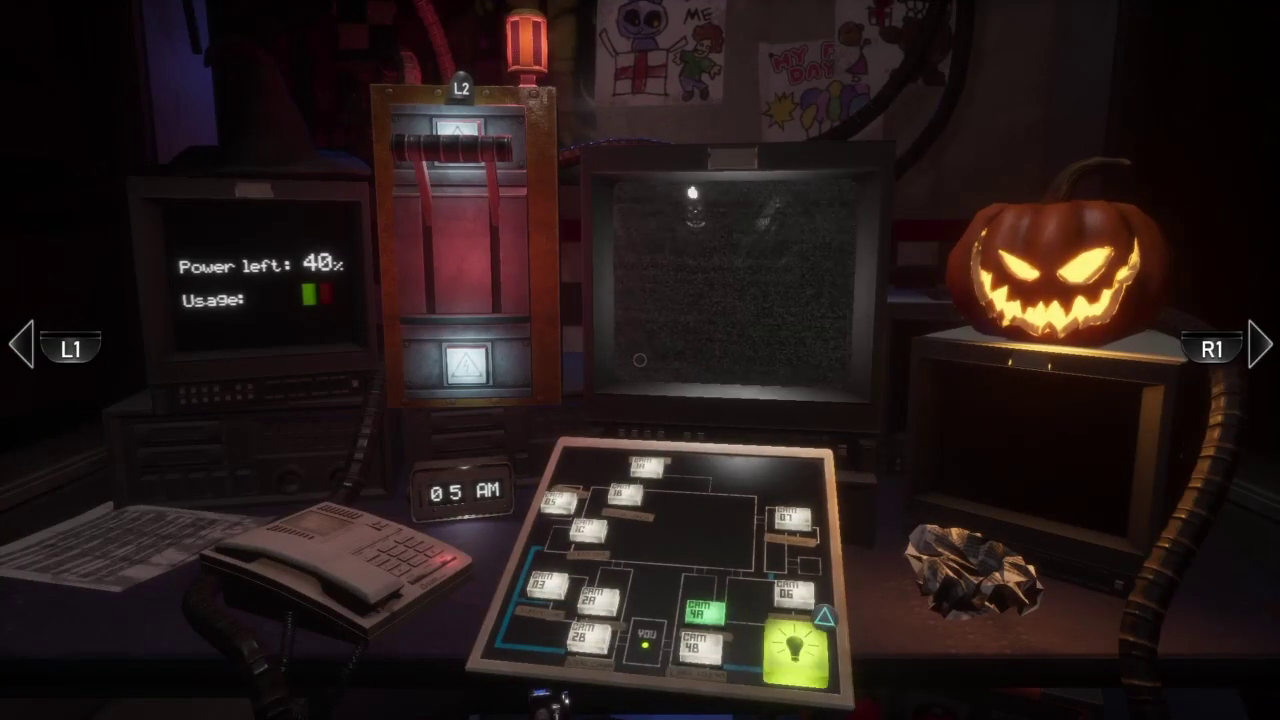
key("Up")
key("Down")
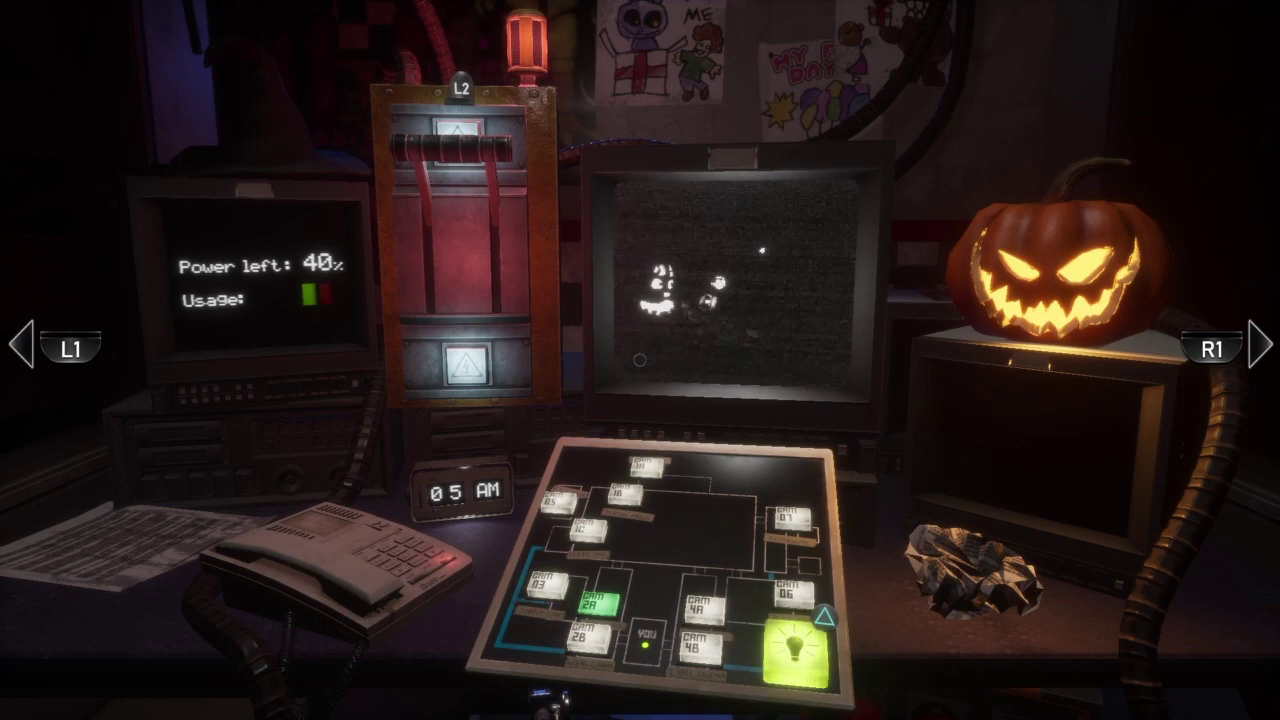
key("Right")
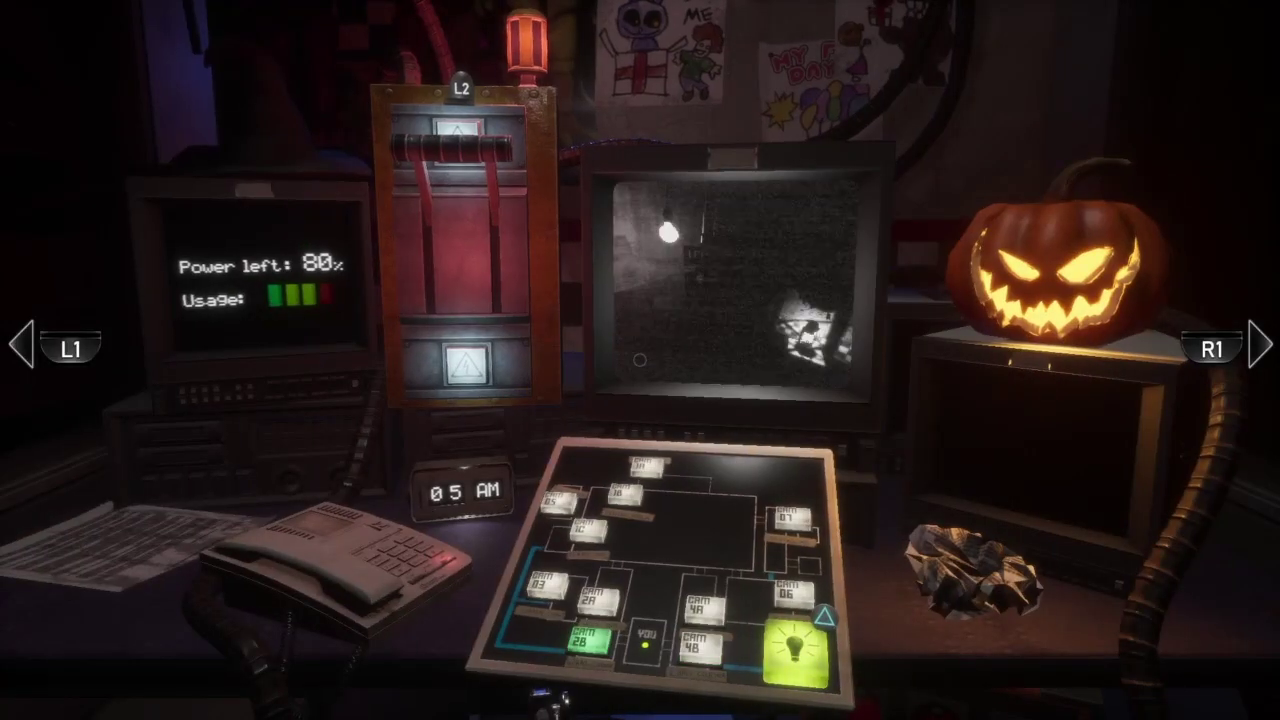
key("Up")
key("Up")
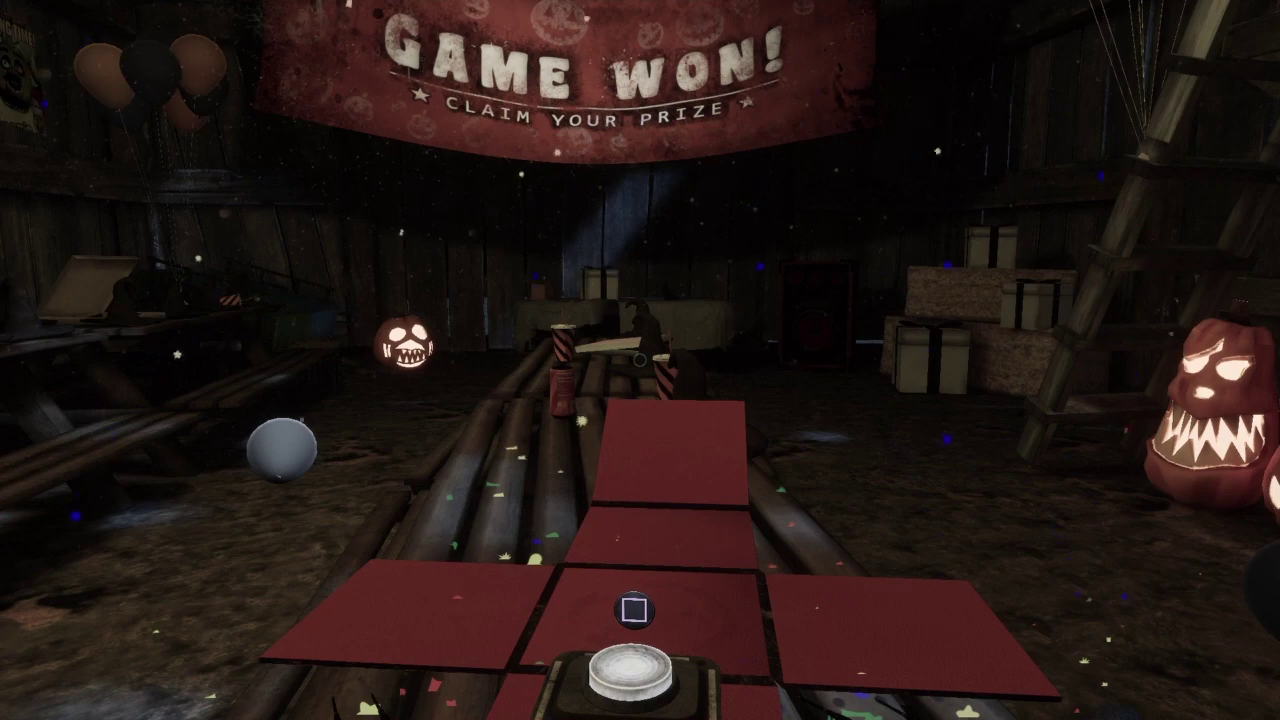
Step: Claim the Freddy figure prize with the white button on the Game Won screen
left_click(634, 609)
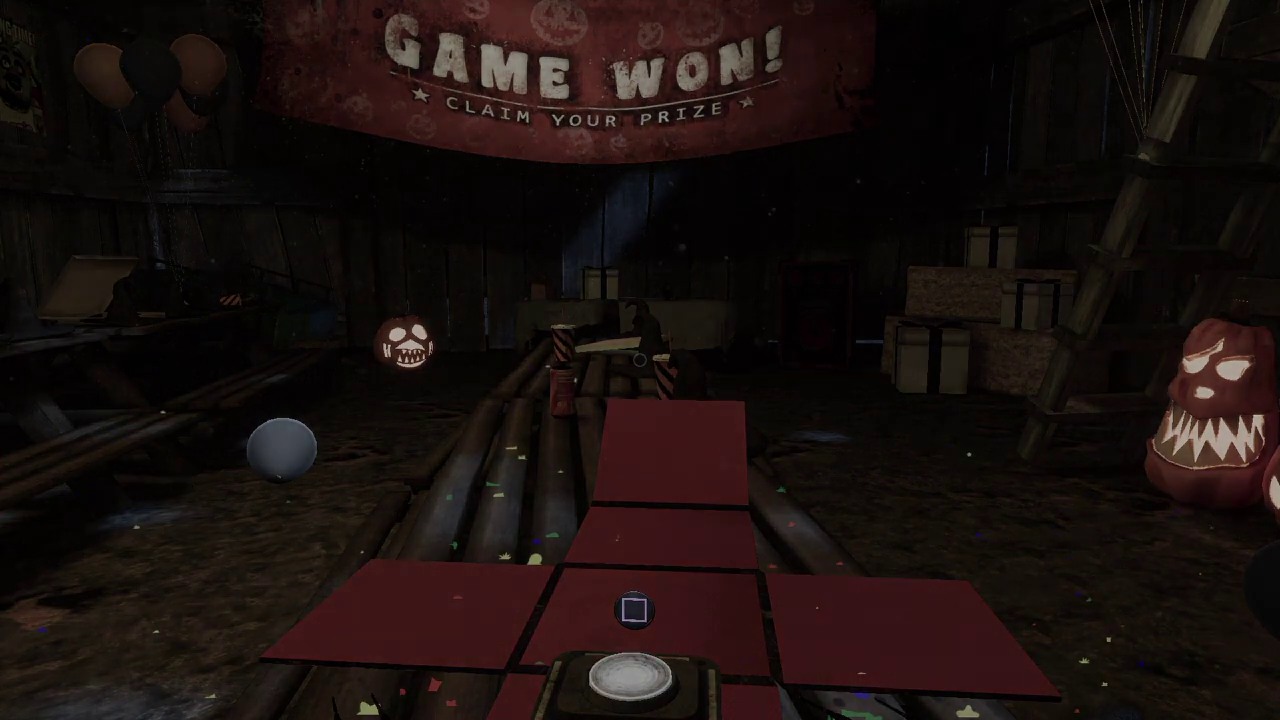